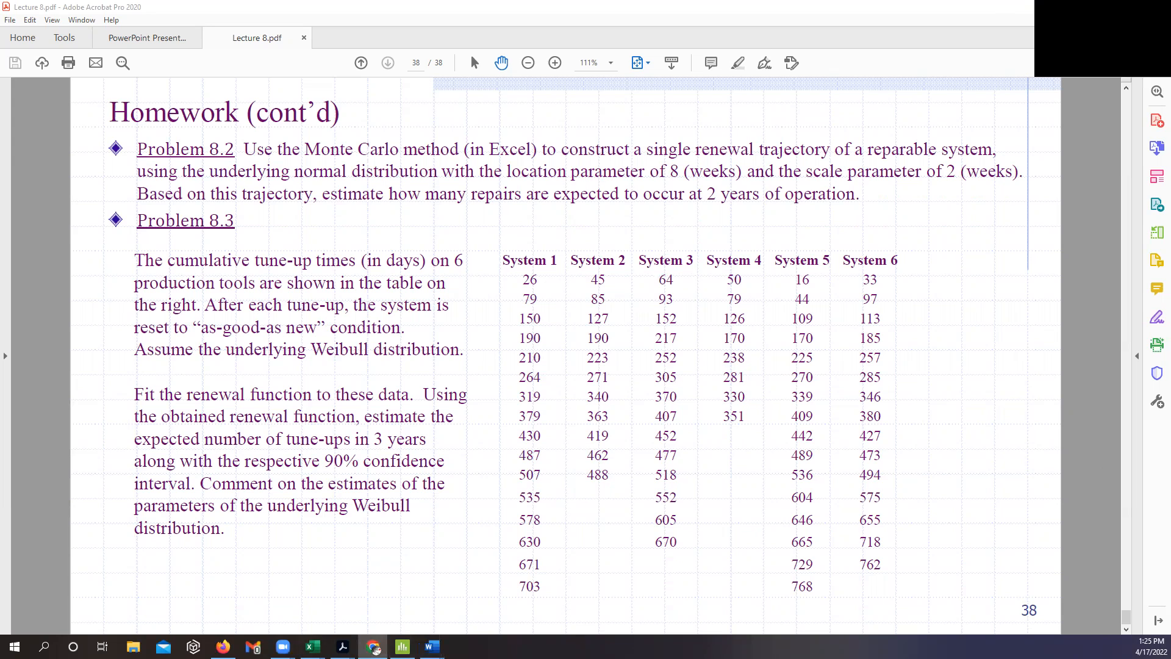
Step: Switch to the browser's recurrent events prediction form and clear the mission time and number of components
key("alt+Tab")
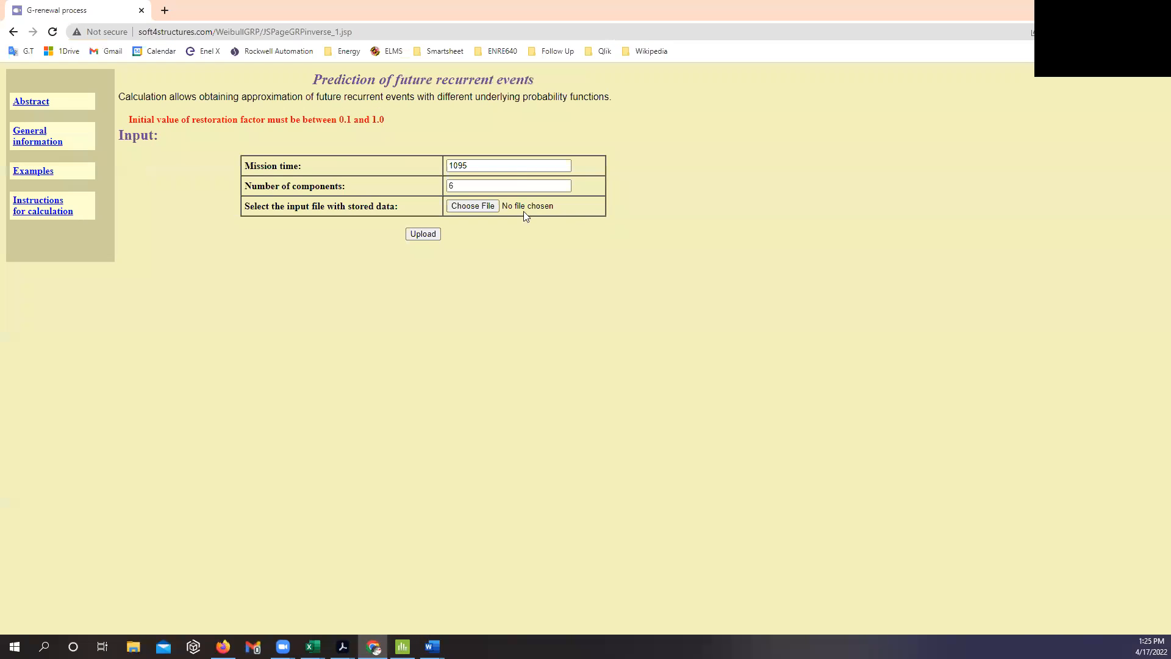
key("BackSpace")
left_click(458, 186)
key("BackSpace")
left_click(750, 257)
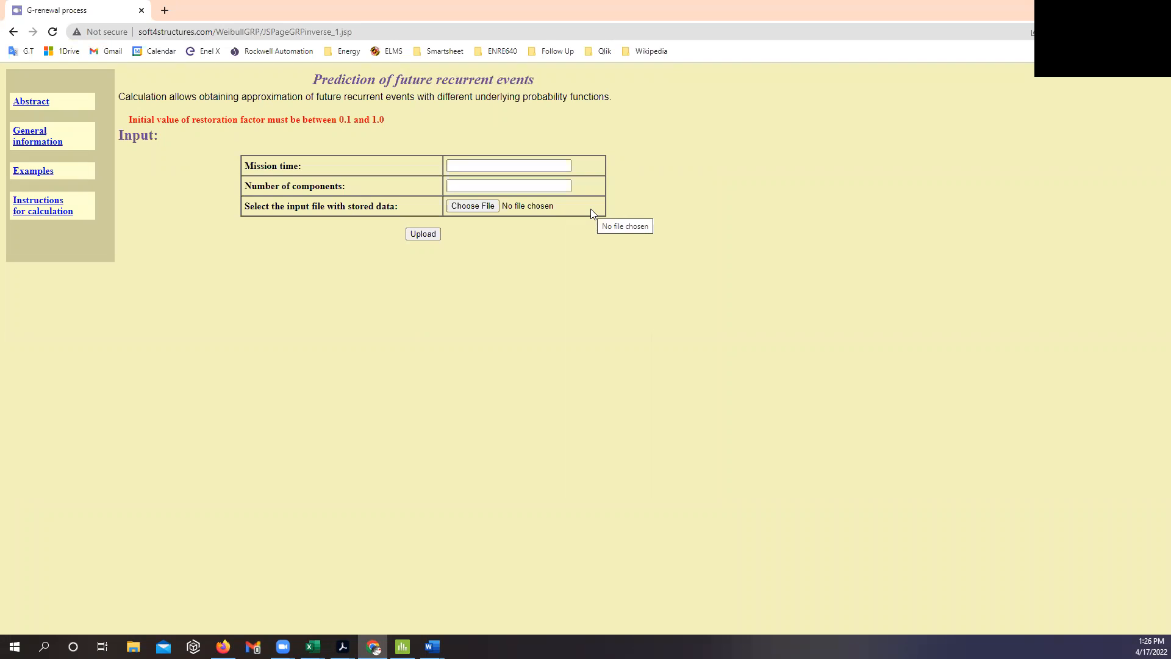
Step: Bring up the Renewal Function example workbook in Excel full screen and place a blank Notepad window beside its data
left_click(1102, 10)
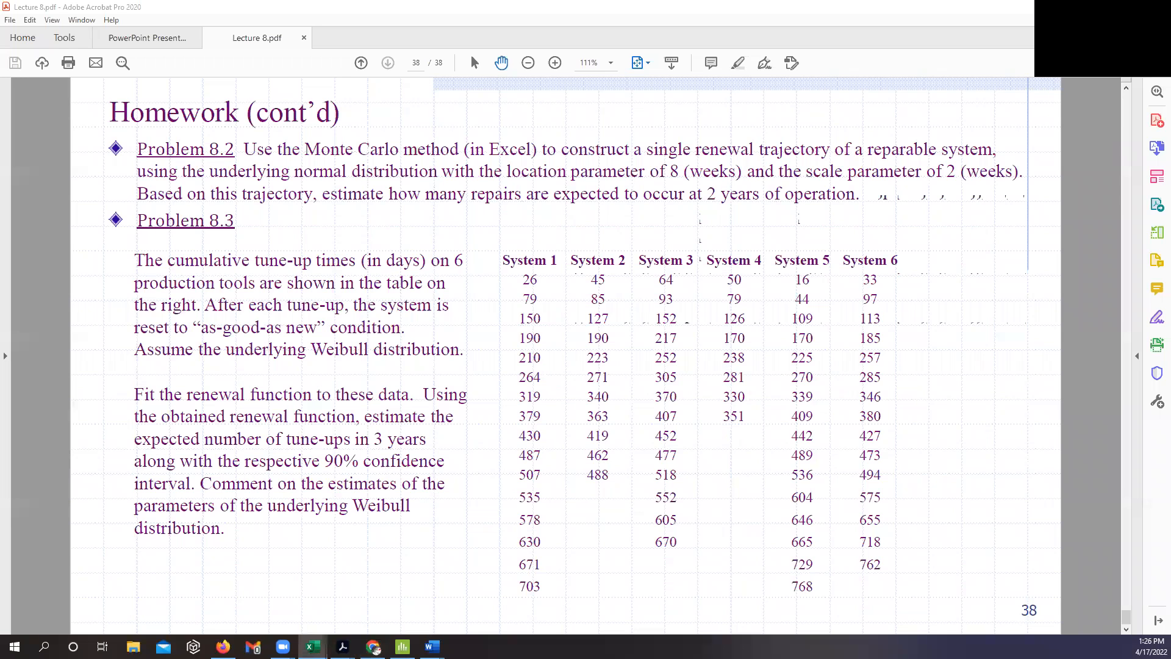
left_click(313, 646)
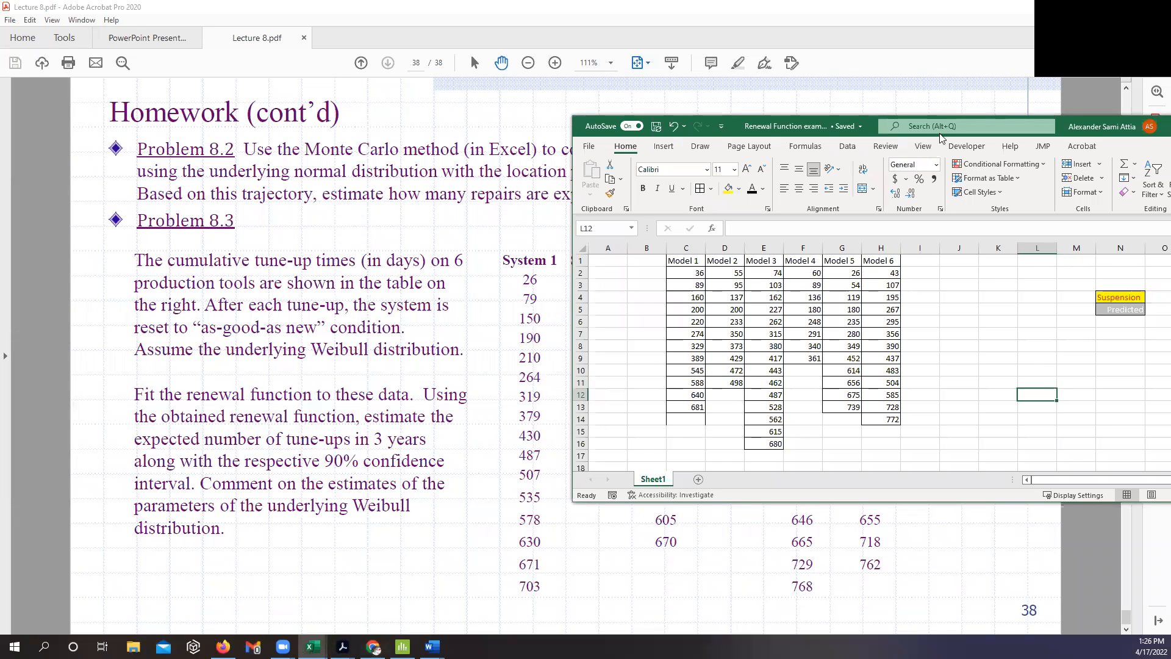
left_click_drag(1061, 130, 522, 32)
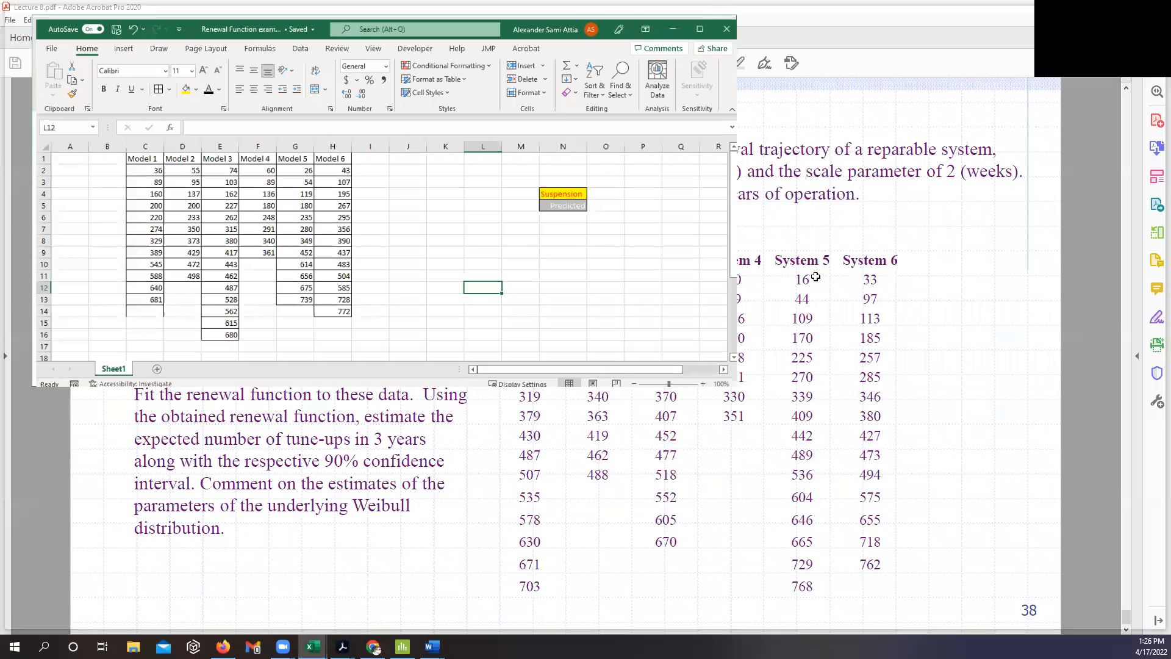
key("super+Up")
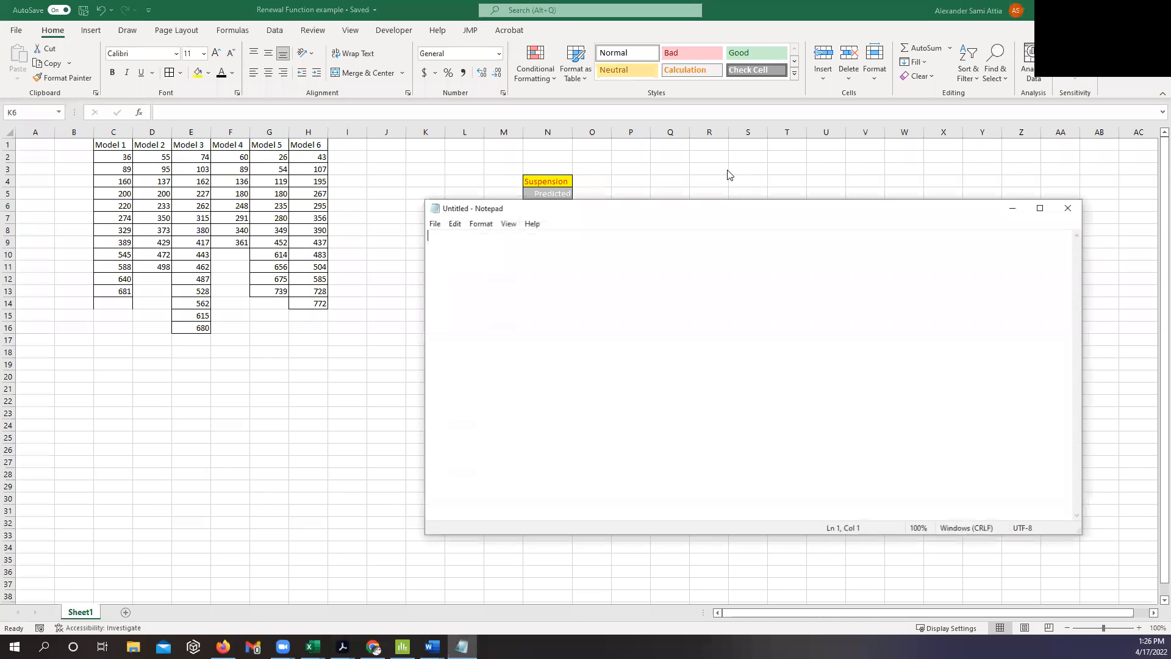
left_click_drag(715, 213, 707, 179)
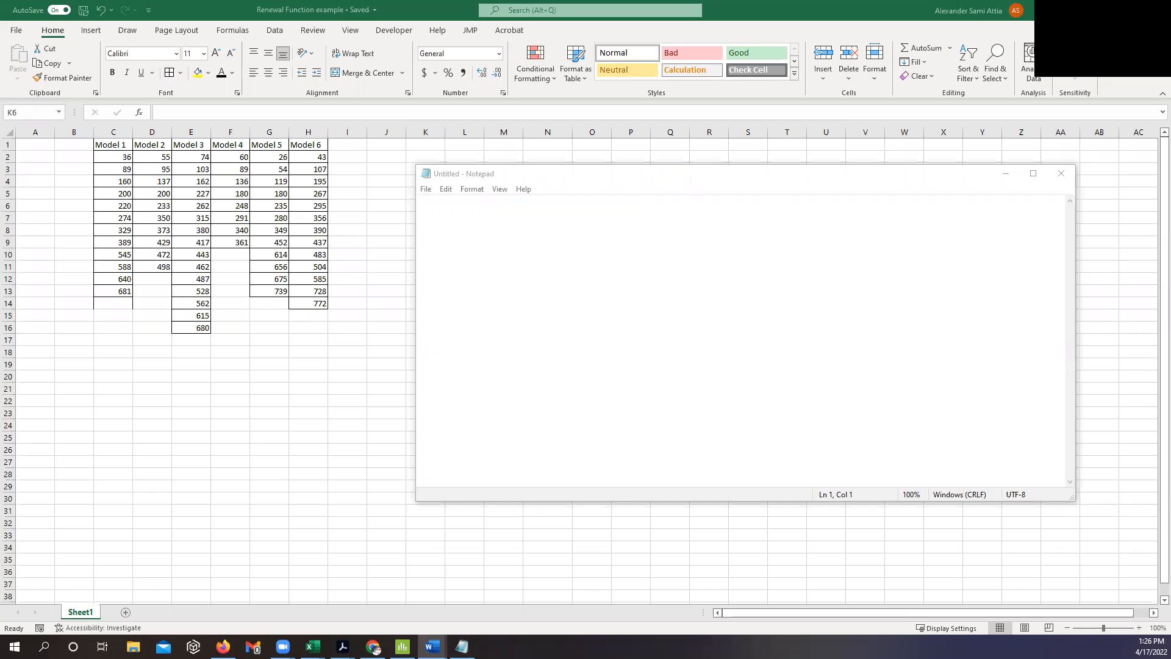
left_click(765, 292)
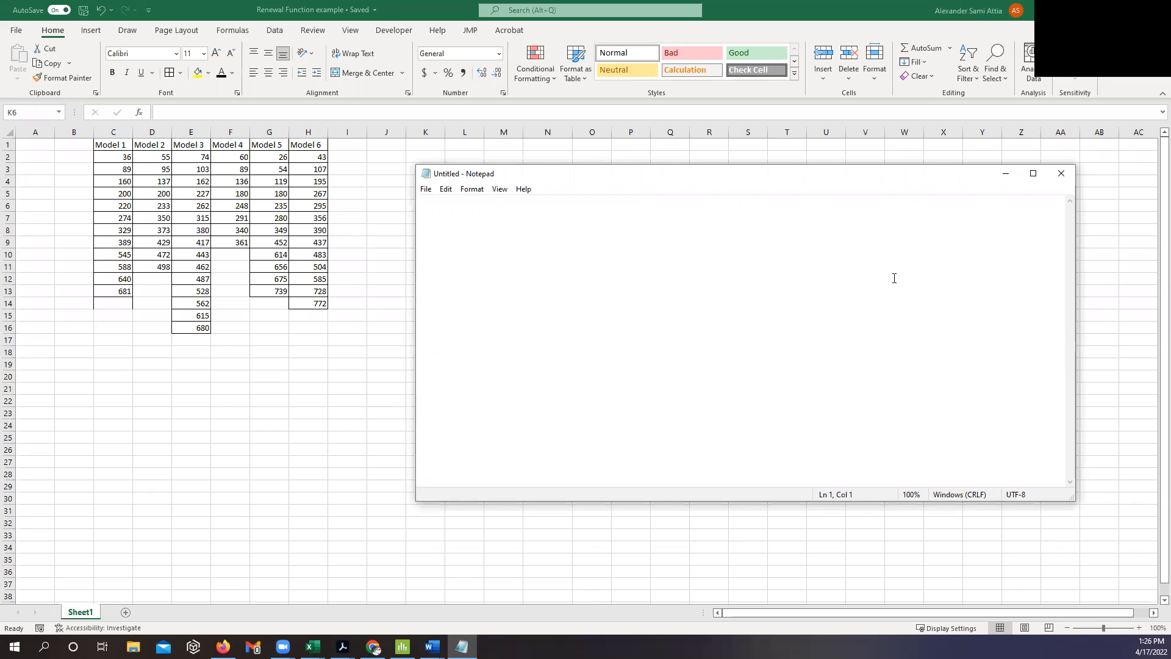
Step: Enter the Model 1 times from 36 to 681 in Notepad as one tab-separated row ending with -1
type("36")
type("89\t160")
key("Tab")
type("200")
key("Tab")
type("220")
key("Tab")
type("274")
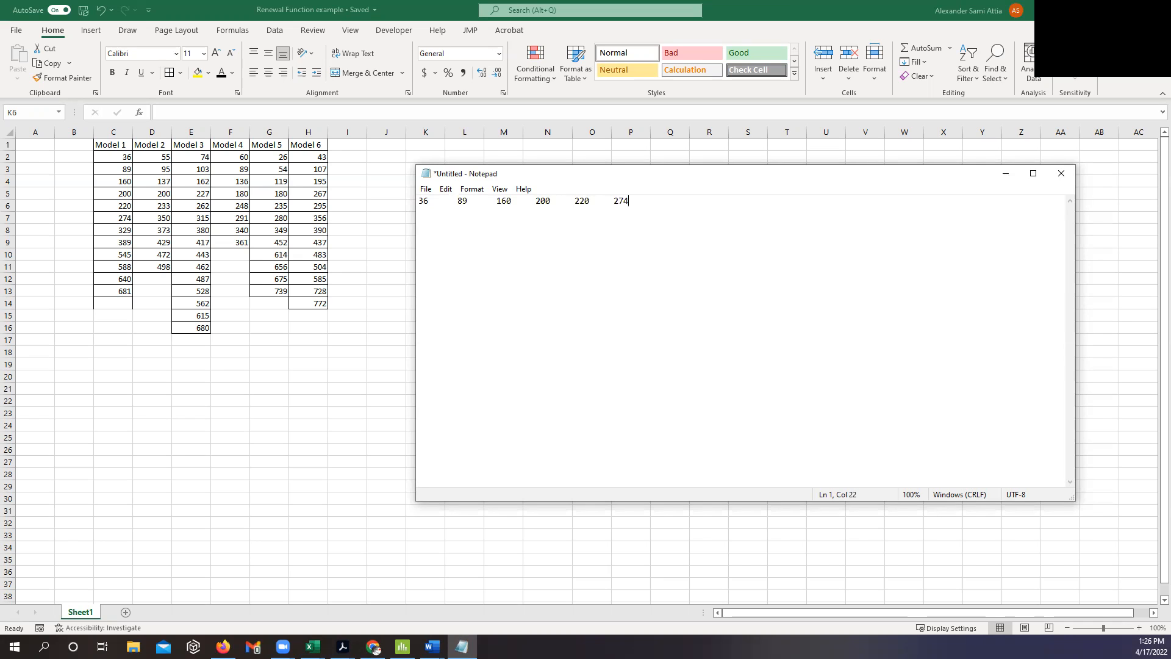
key("Tab")
type("329")
key("Tab")
type("389")
key("Tab")
type("545")
key("Tab")
type("588")
key("Tab")
type("640")
key("Tab")
type("681")
type("0")
key("BackSpace")
type("-1")
key("Tab")
Step: Enter the Model 2 times from 55 to 498 as a second tab-separated row, and clear all the text
type("55")
key("Tab")
type("95")
key("BackSpace")
key("BackSpace")
key("BackSpace")
key("BackSpace")
key("BackSpace")
key("BackSpace")
type("55")
key("Tab")
type("95\t137")
key("Tab")
type("200")
key("Tab")
type("233")
key("Tab")
type("35")
type("373\t429\t472")
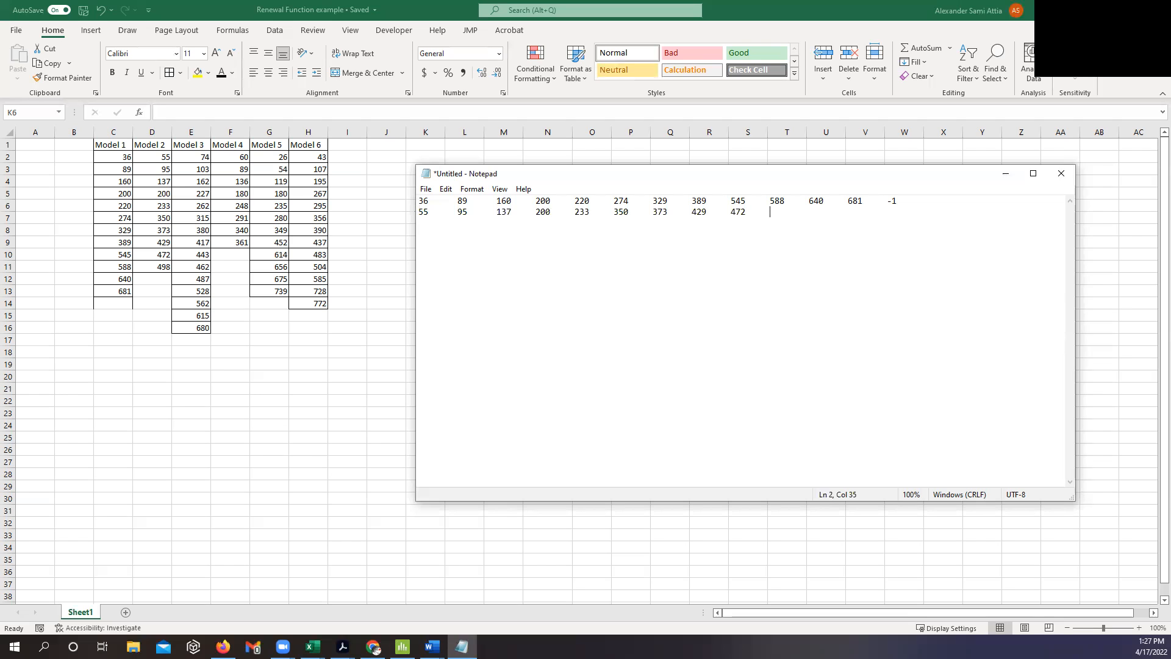
type("\t498")
key("ctrl+a")
key("ctrl+x")
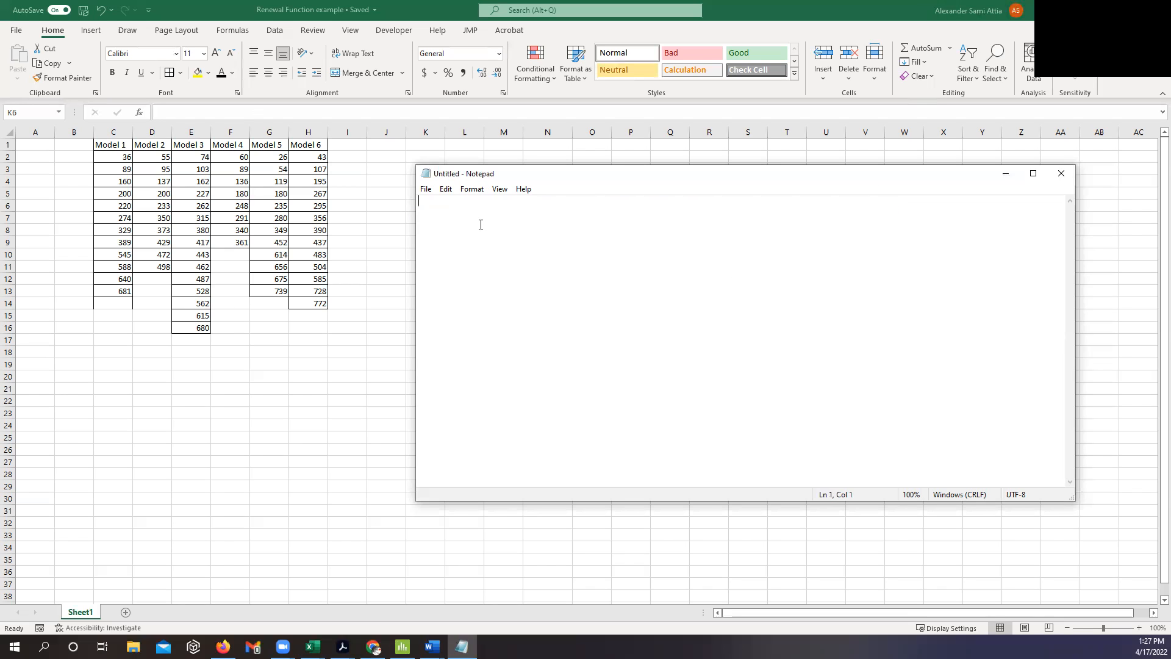
Step: Enter the Model 1 times one per line from 36 to 681, followed by 55 and 95, and clear all the text
type("36 ")
type("89")
key("Return")
type("160")
key("Return")
type("200")
key("Return")
type("220")
key("Return")
type("274 329 389")
key("Return")
type("545")
key("Return")
type("588")
key("Return")
type("640")
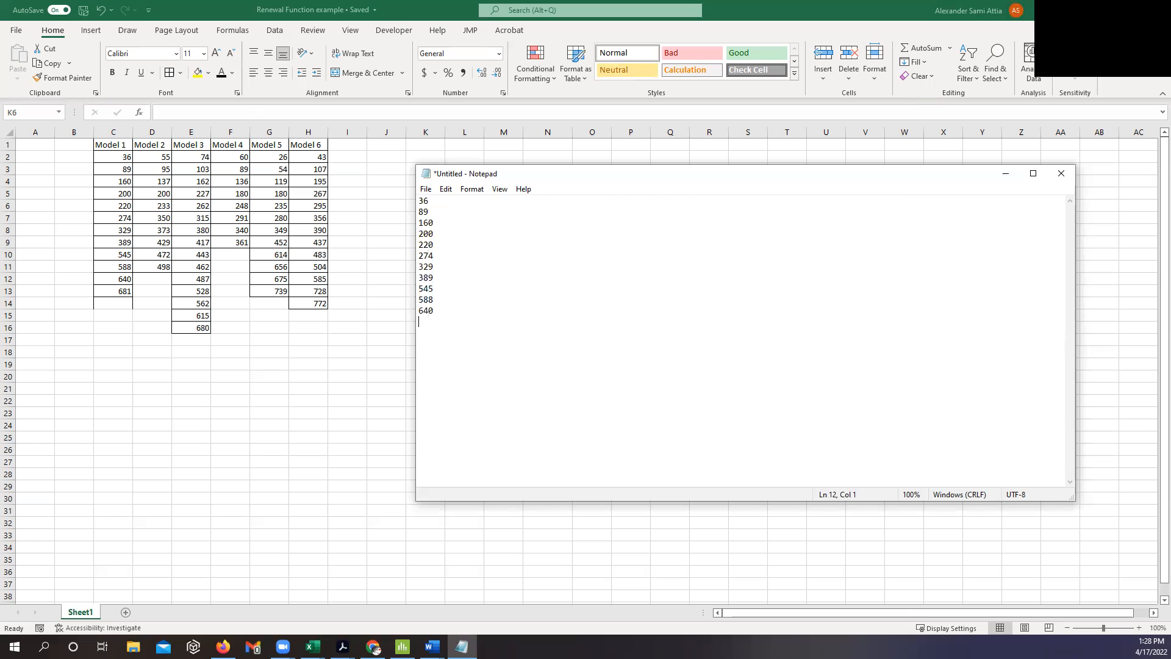
key("Return")
type("681")
key("Return")
type("55")
key("Return")
type("95")
key("ctrl+a")
key("Delete")
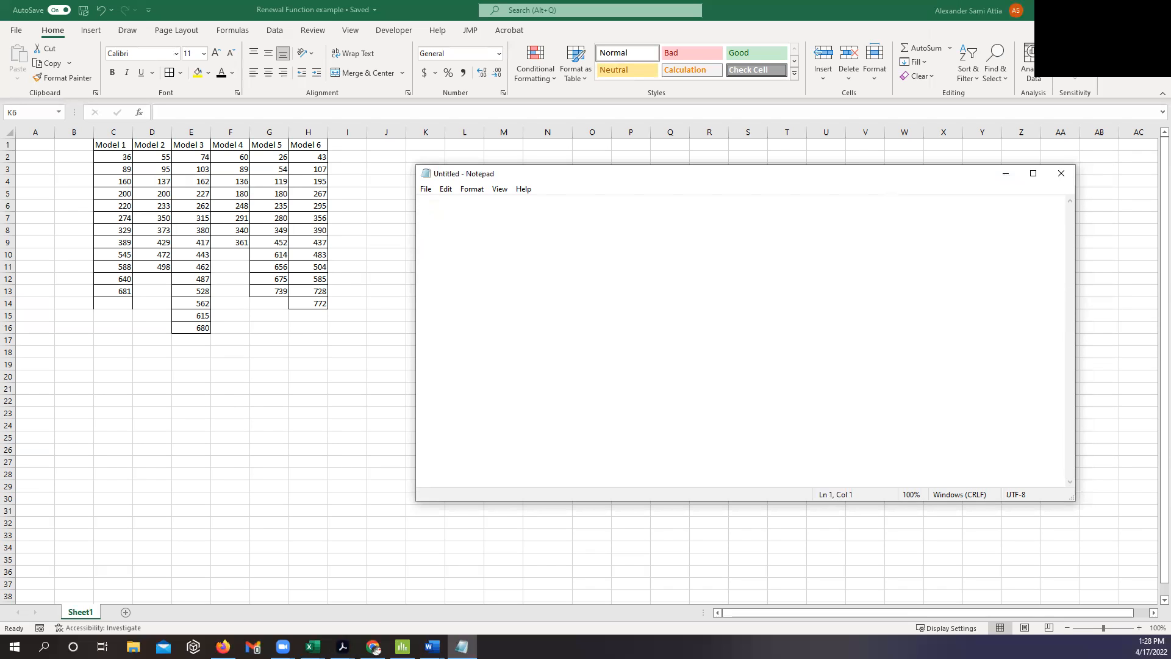
left_click_drag(514, 179, 516, 178)
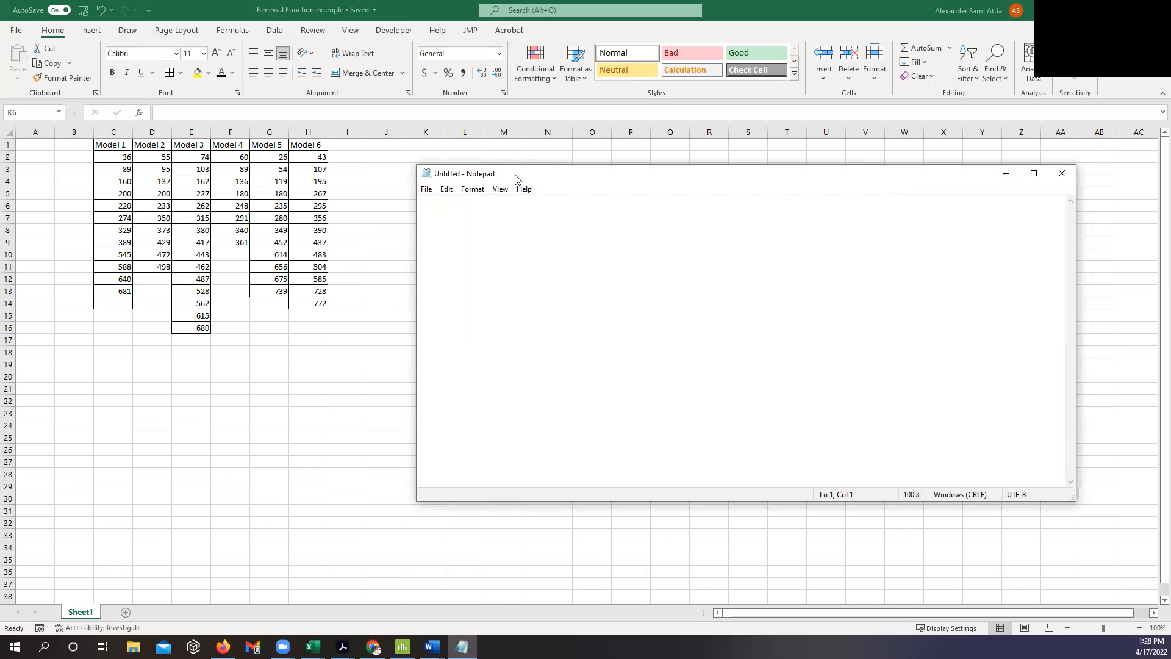
Step: In the Excel worksheet, enter -1 directly below the last value of each column, Model 1 through Model 6
left_click(117, 303)
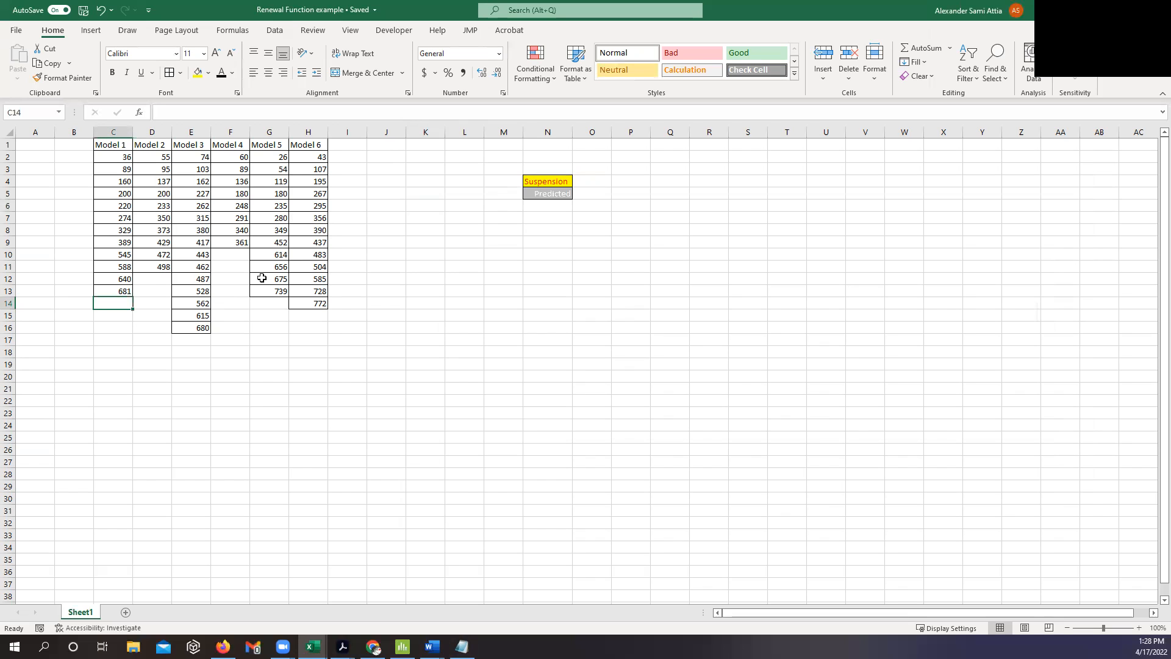
type("-1")
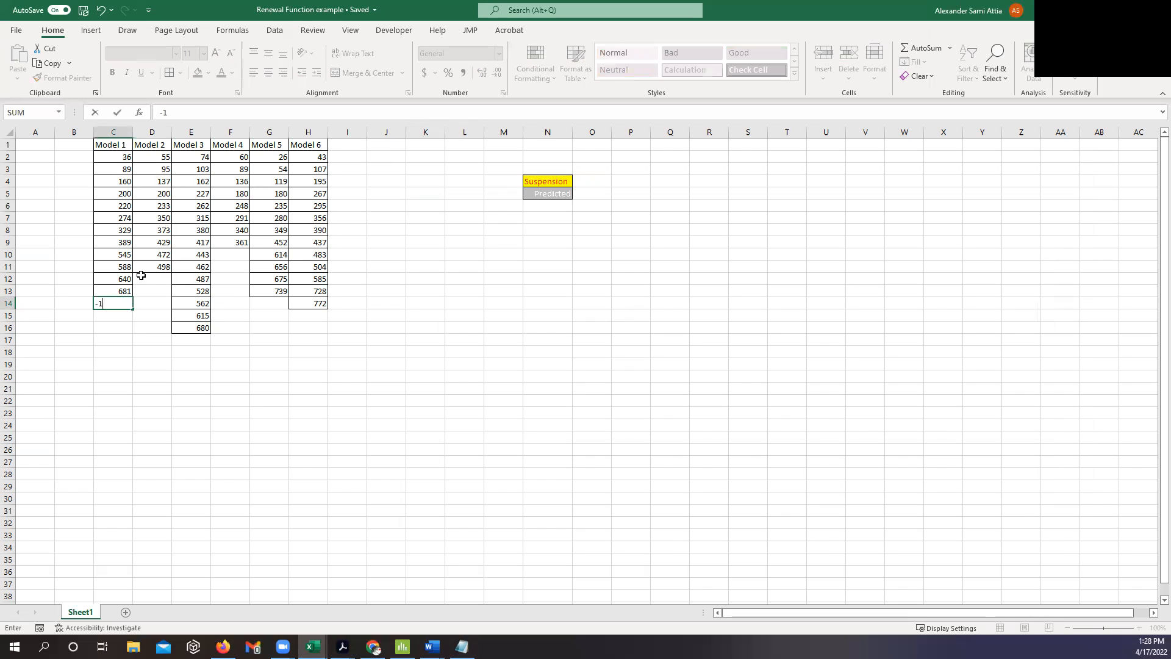
left_click(141, 275)
type("-1")
left_click(200, 341)
type("-1")
left_click(240, 259)
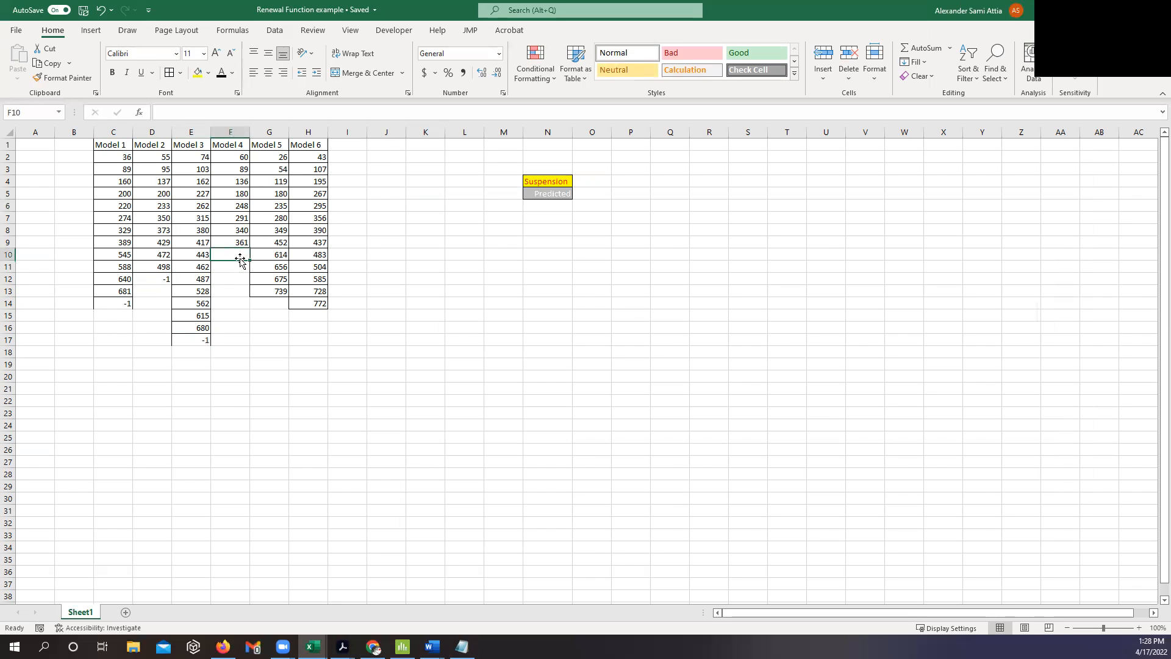
type("-1")
left_click(261, 302)
type("-1")
left_click(307, 314)
type("-1")
key("Return")
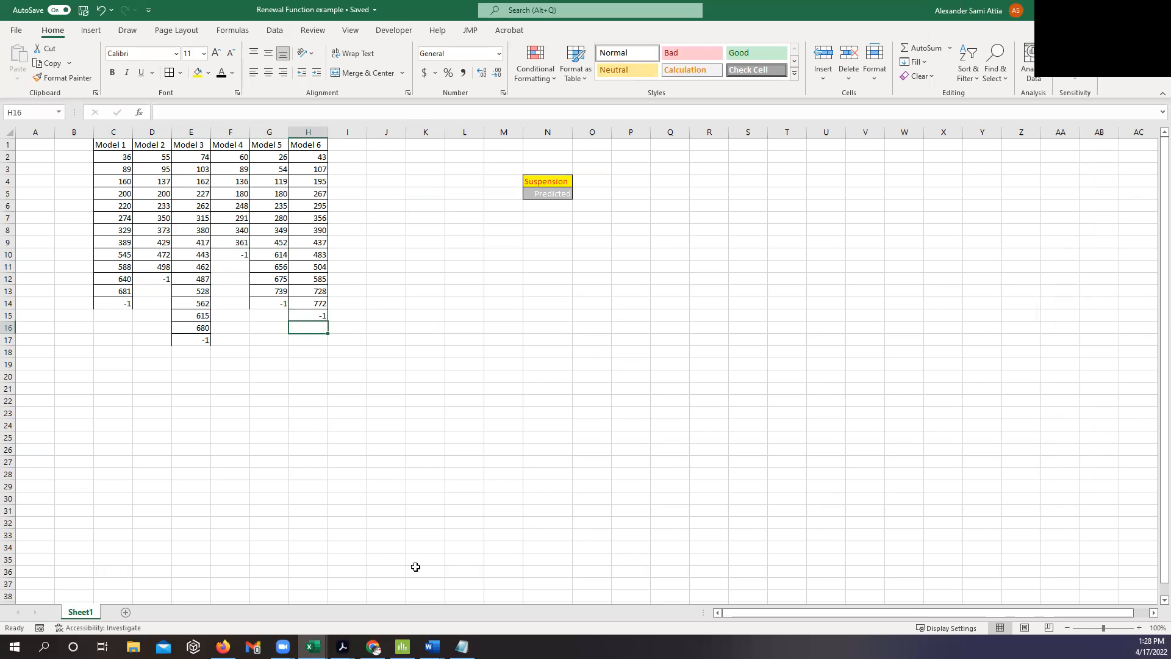
Step: Copy the Model 1 values with their closing -1 (C2:C14) into the blank Notepad file
left_click(126, 160)
left_click_drag(140, 177, 307, 337)
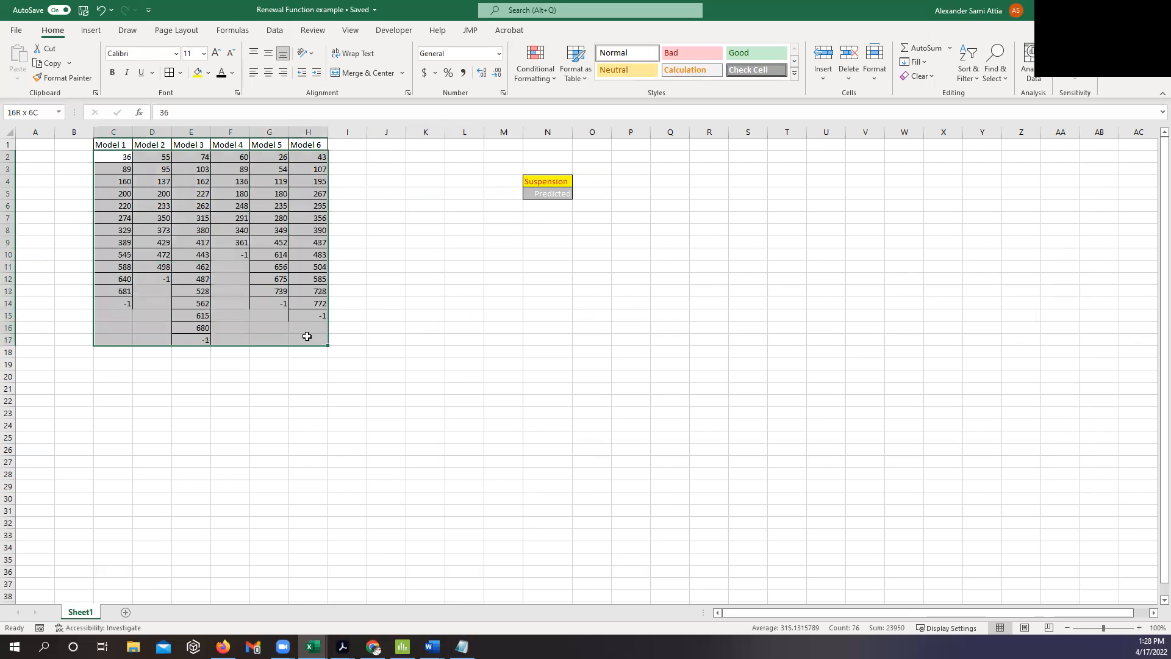
left_click_drag(117, 157, 125, 305)
key("ctrl+c")
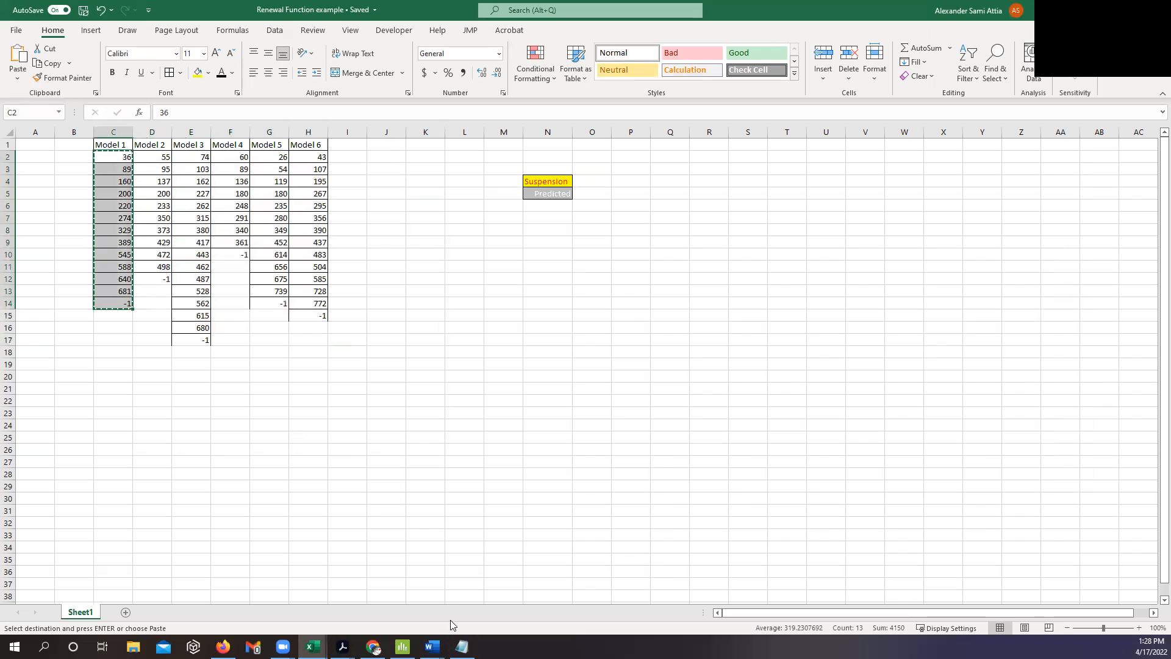
left_click(462, 646)
key("ctrl+v")
Step: Append the Model 2 values with their closing -1 (D2:D12) to the Notepad list
key("alt+Tab")
left_click_drag(164, 162, 160, 279)
key("ctrl+c")
key("alt+Tab")
key("ctrl+v")
Step: Append the Model 3 values with their closing -1 (E2:E17) to the Notepad list
key("alt+Tab")
left_click_drag(201, 157, 205, 341)
key("ctrl+c")
key("alt+Tab")
key("ctrl+v")
Step: Append the Model 4 values with their closing -1 (F2:F10) to the Notepad list
key("alt+Tab")
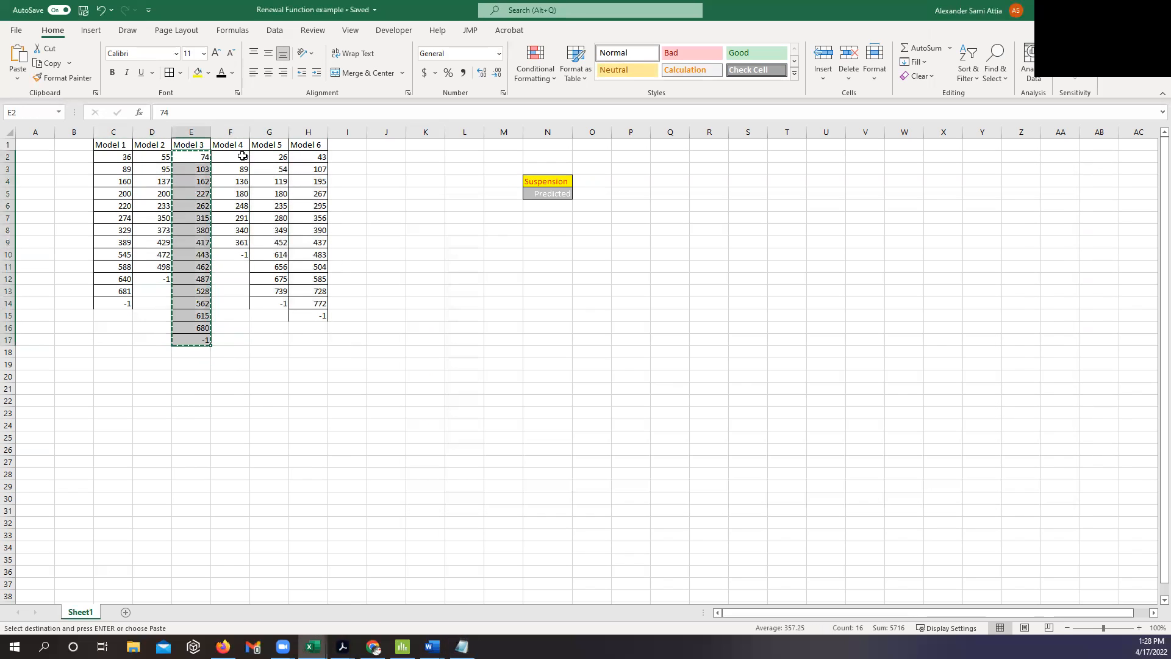
left_click_drag(242, 156, 245, 254)
key("ctrl+c")
key("alt+Tab")
key("ctrl+v")
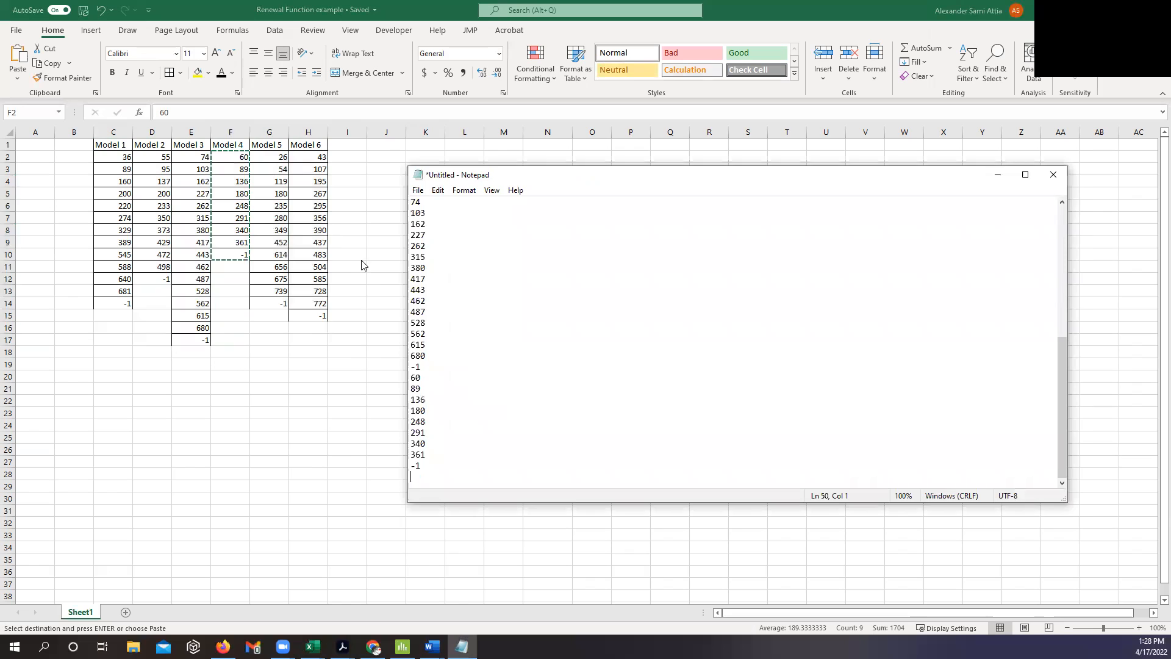
Step: Append the Model 5 values with their closing -1 (G2:G14) to the Notepad list
key("alt+Tab")
left_click_drag(261, 162, 274, 303)
key("ctrl+c")
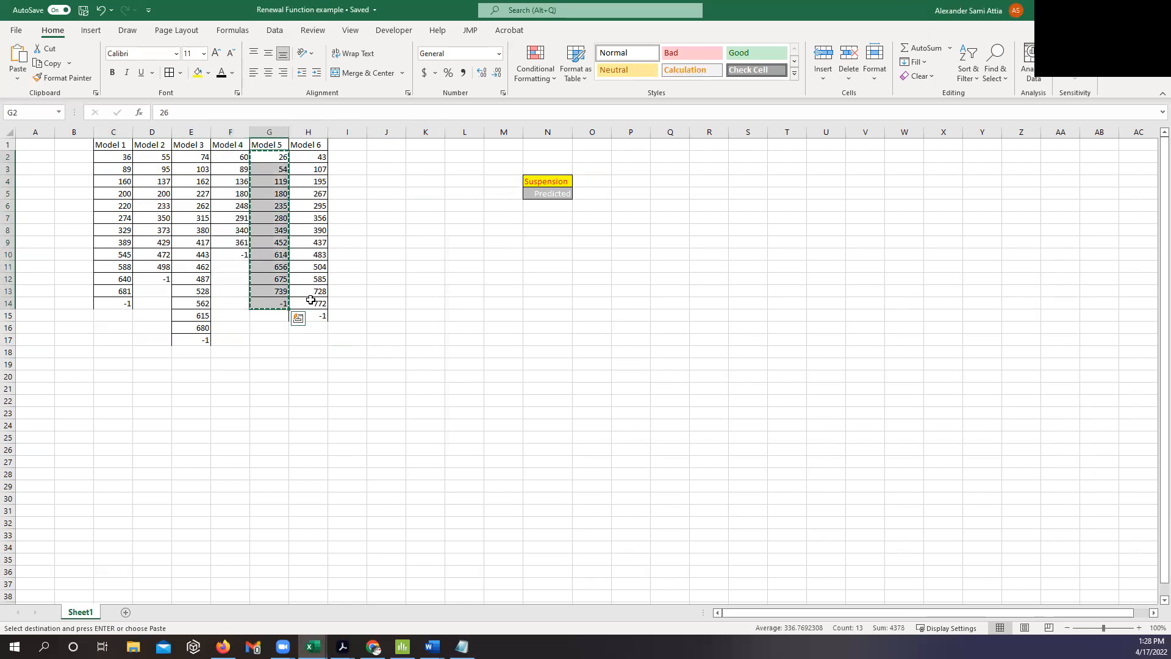
key("alt+Tab")
key("ctrl+v")
Step: Append the Model 6 values with their closing -1 (H2:H15) to the Notepad list
key("alt+Tab")
left_click_drag(309, 157, 308, 316)
key("ctrl+c")
key("alt+Tab")
key("ctrl+v")
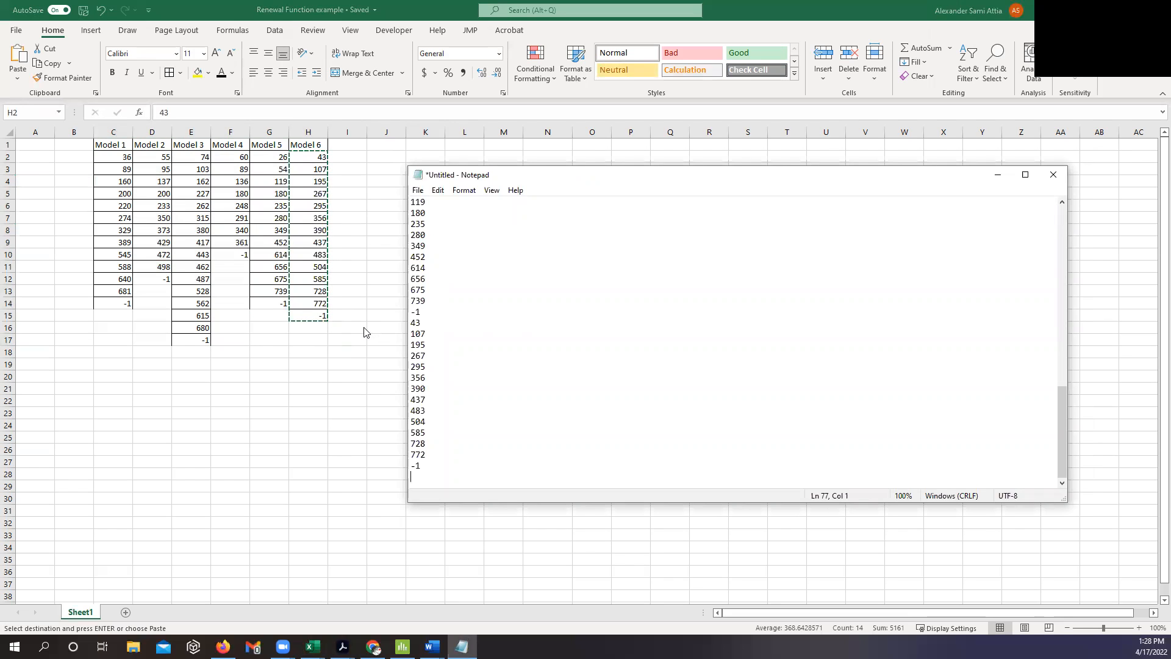
Step: Copy the whole data block C2:H17 and paste it transposed at C23, giving one row per model
key("alt+Tab")
left_click_drag(122, 157, 300, 340)
right_click(122, 157)
left_click(152, 185)
left_click(120, 415)
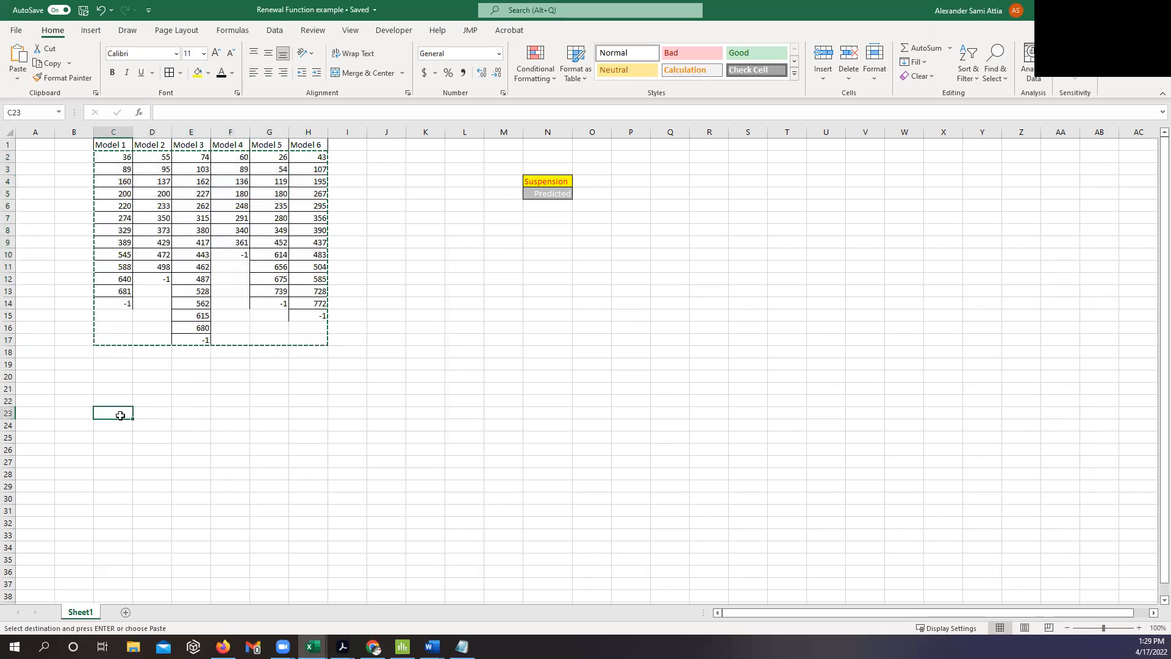
right_click(120, 416)
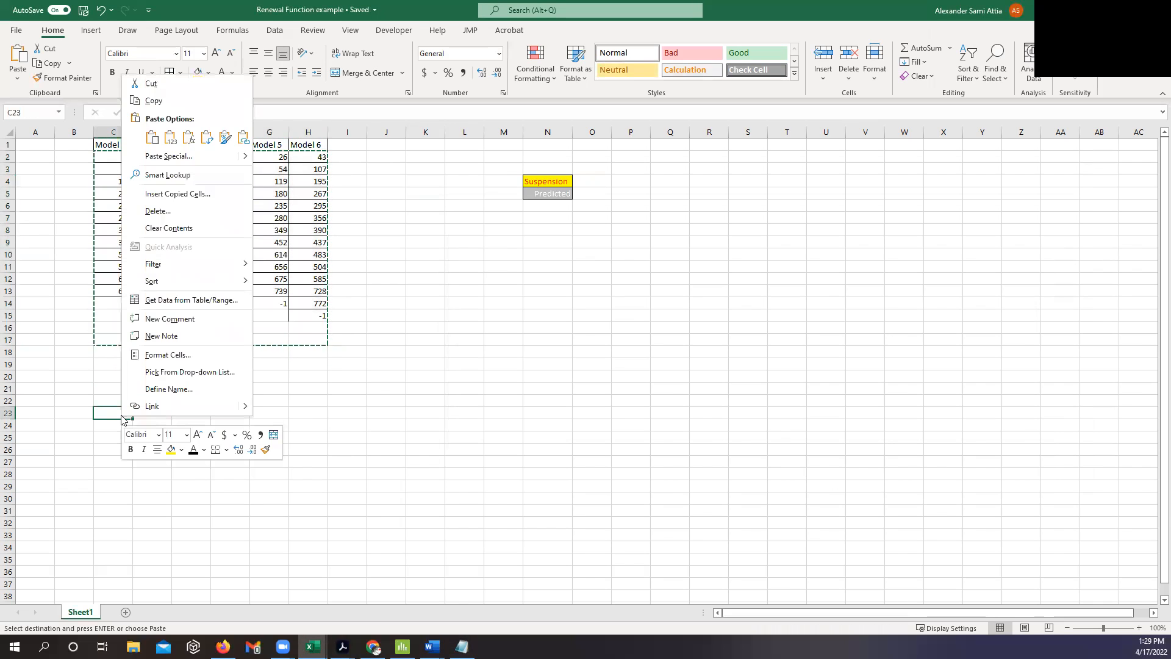
left_click(208, 144)
Step: Copy the transposed rows from the worksheet into a new Notepad file
key("ctrl+c")
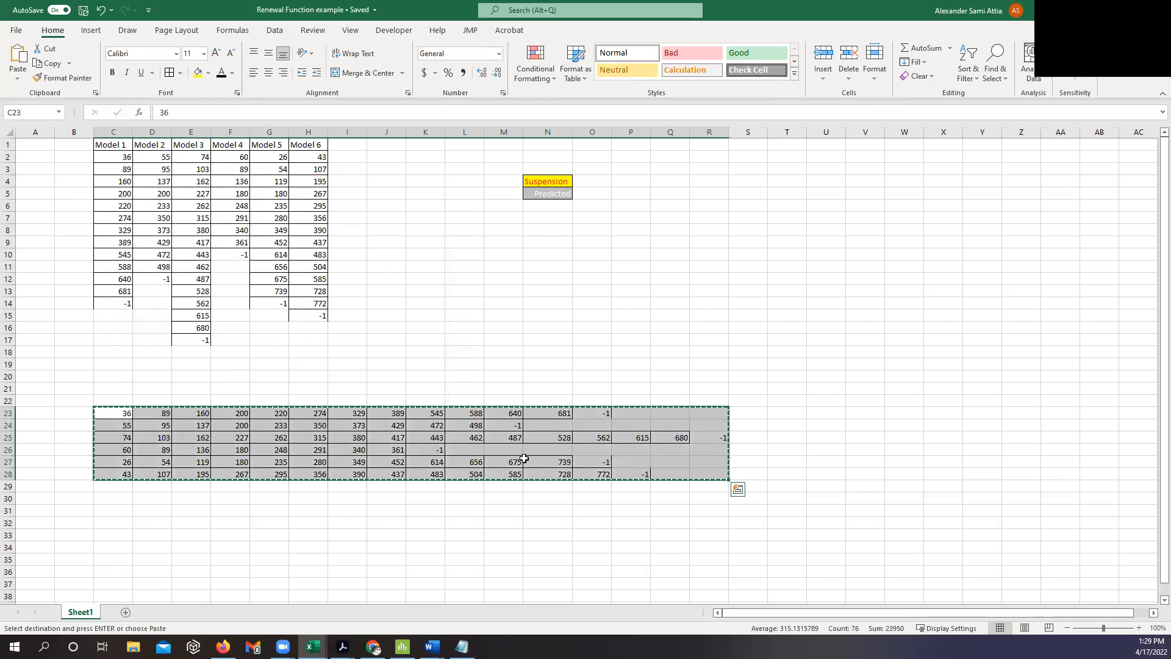
key("alt+Tab")
key("ctrl+v")
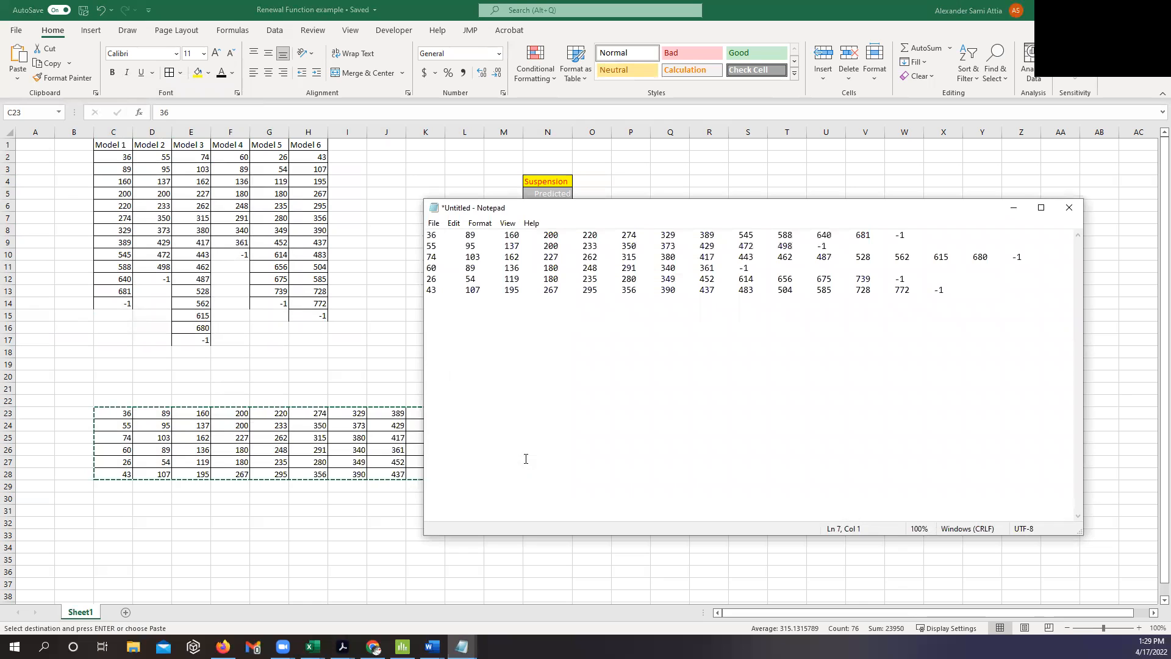
Step: Discard the row-based Notepad file without saving and clear the transposed values from the worksheet
left_click(1069, 208)
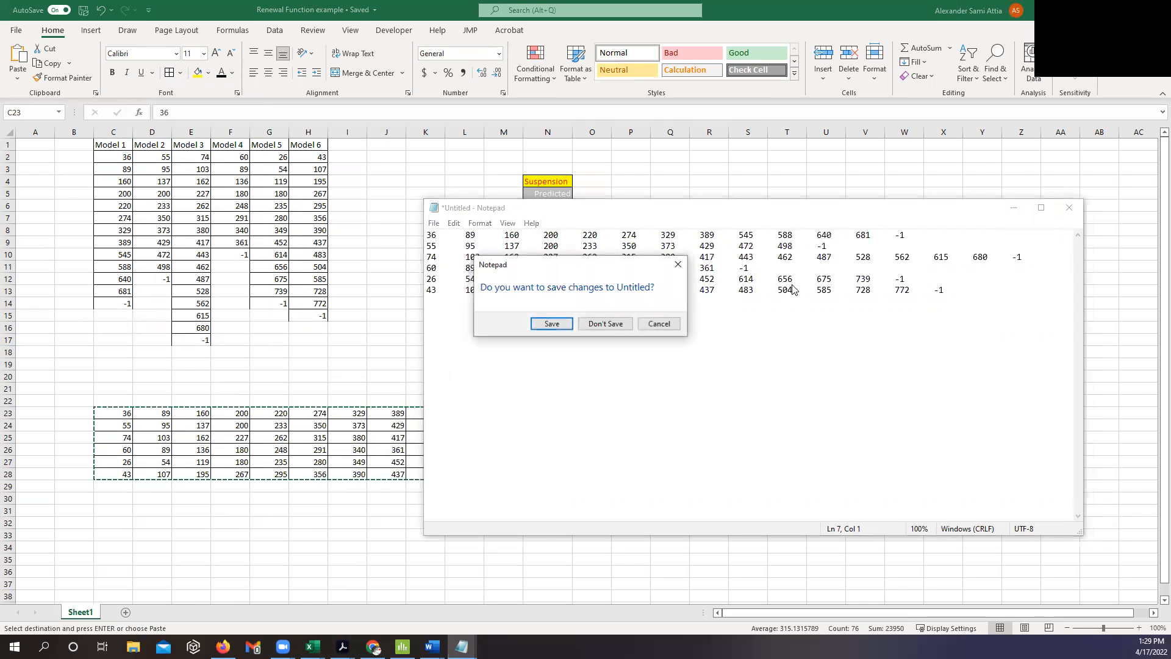
left_click(605, 324)
key("Delete")
Step: Remove the final -1 after 772 at the end of the single-column Notepad list
left_click(461, 647)
scroll(518, 299, "up", 3)
scroll(519, 298, "up", 8)
scroll(524, 280, "down", 19)
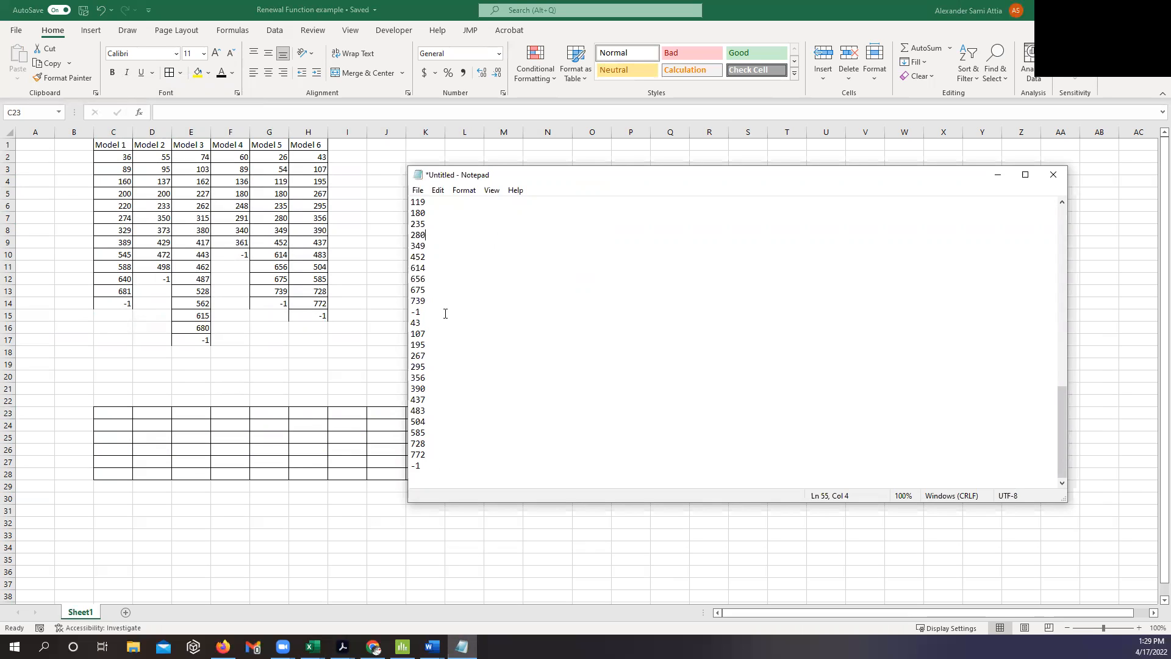
left_click_drag(432, 465, 410, 466)
key("BackSpace")
Step: Check the form's number of components field in the browser, and examine each -1 separator between models in the Notepad list
left_click(373, 647)
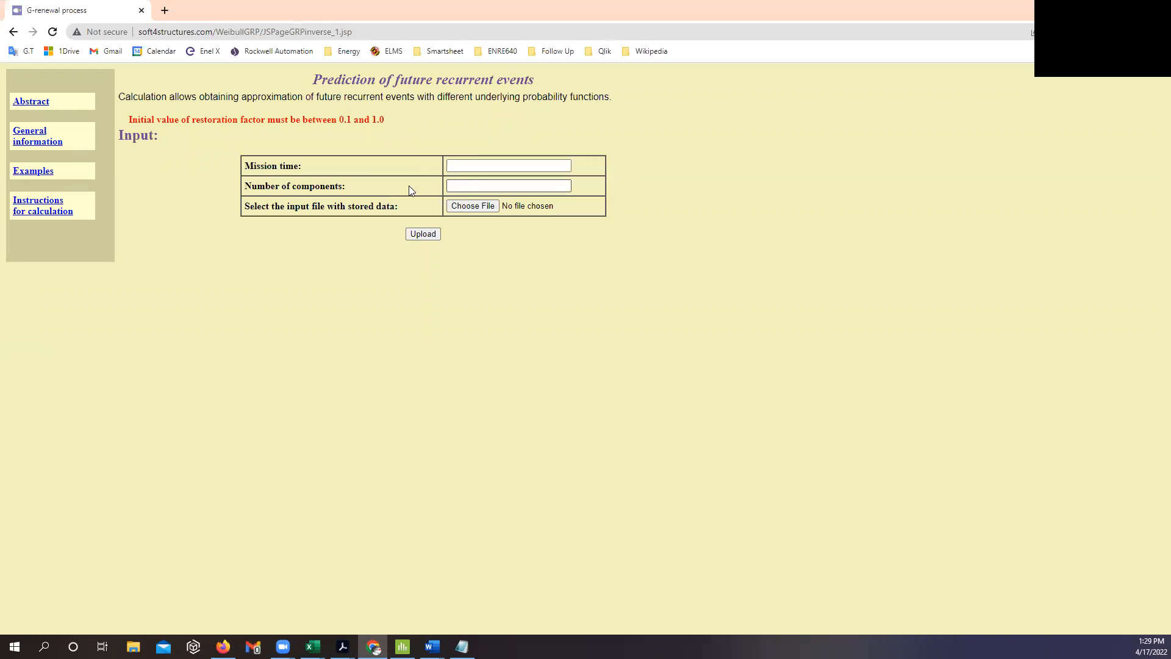
left_click(465, 186)
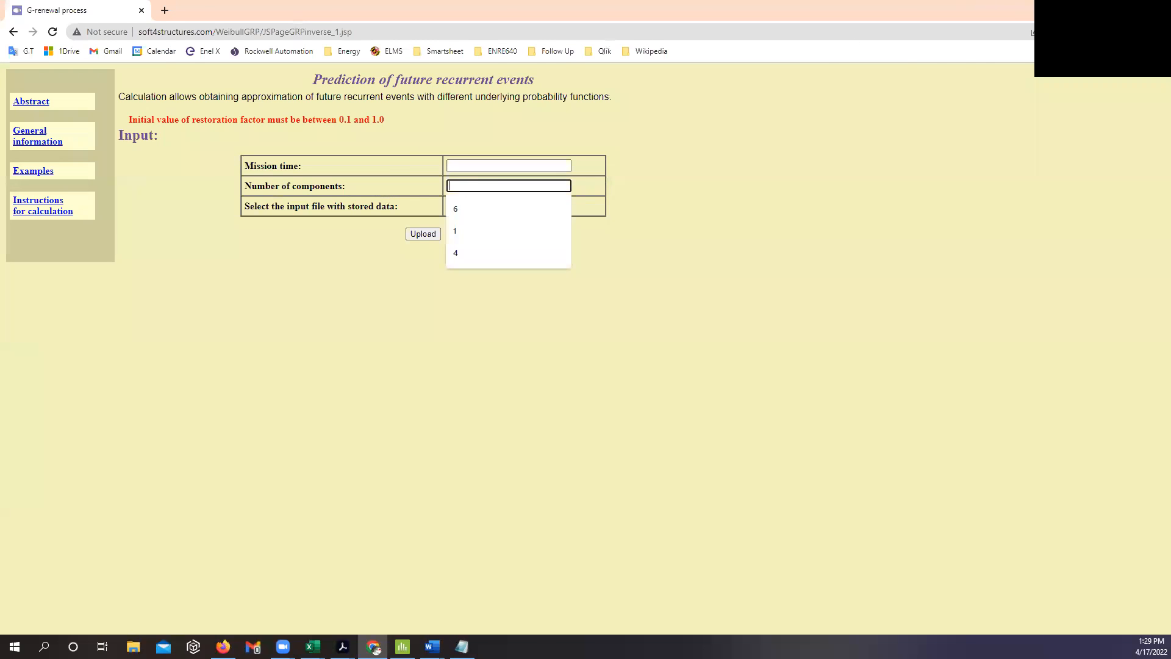
key("alt+Tab")
scroll(522, 221, "up", 15)
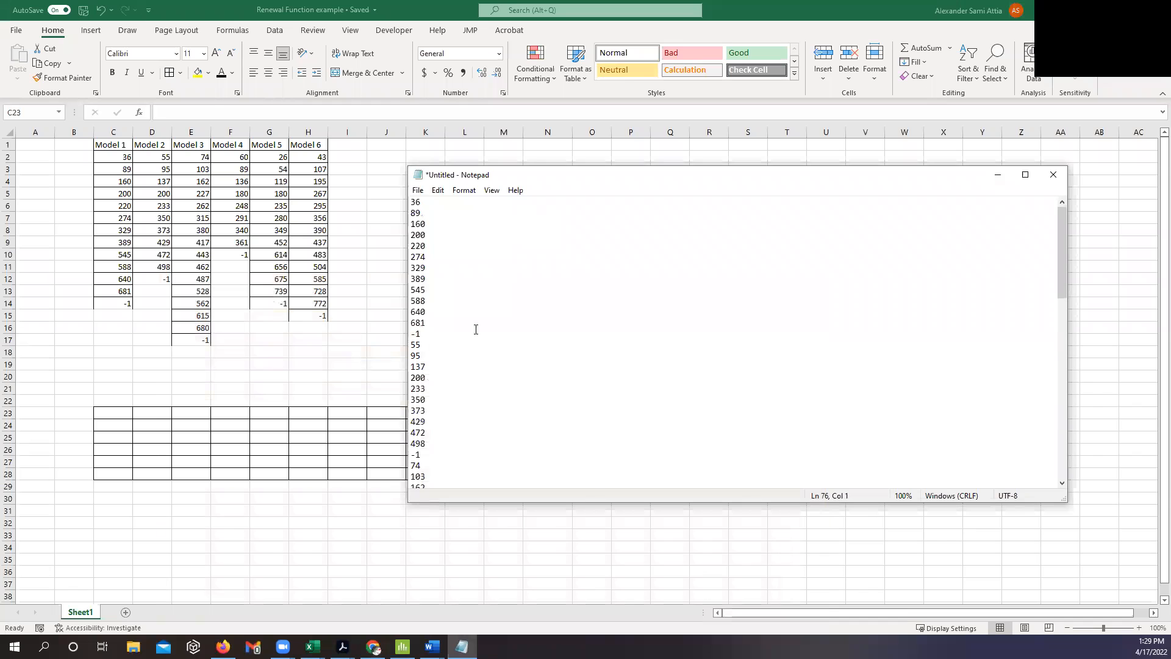
left_click_drag(420, 333, 406, 334)
left_click_drag(422, 454, 410, 454)
scroll(439, 399, "down", 9)
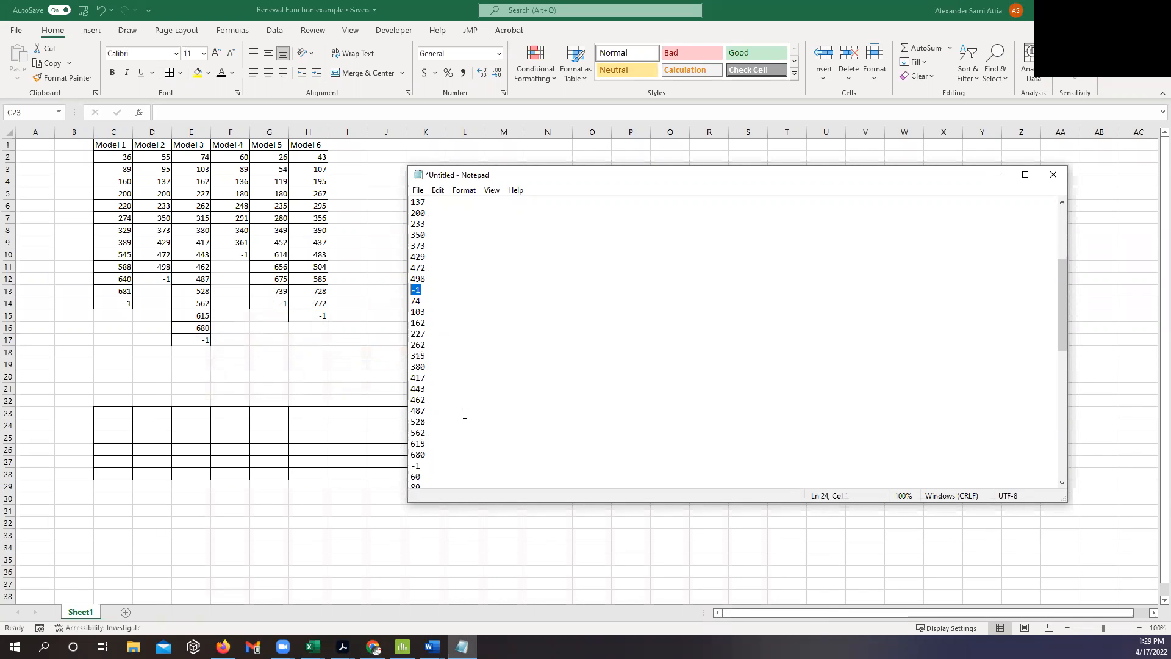
left_click_drag(429, 332, 408, 333)
scroll(444, 334, "down", 3)
scroll(448, 348, "down", 3)
left_click_drag(435, 377, 408, 378)
scroll(450, 376, "down", 2)
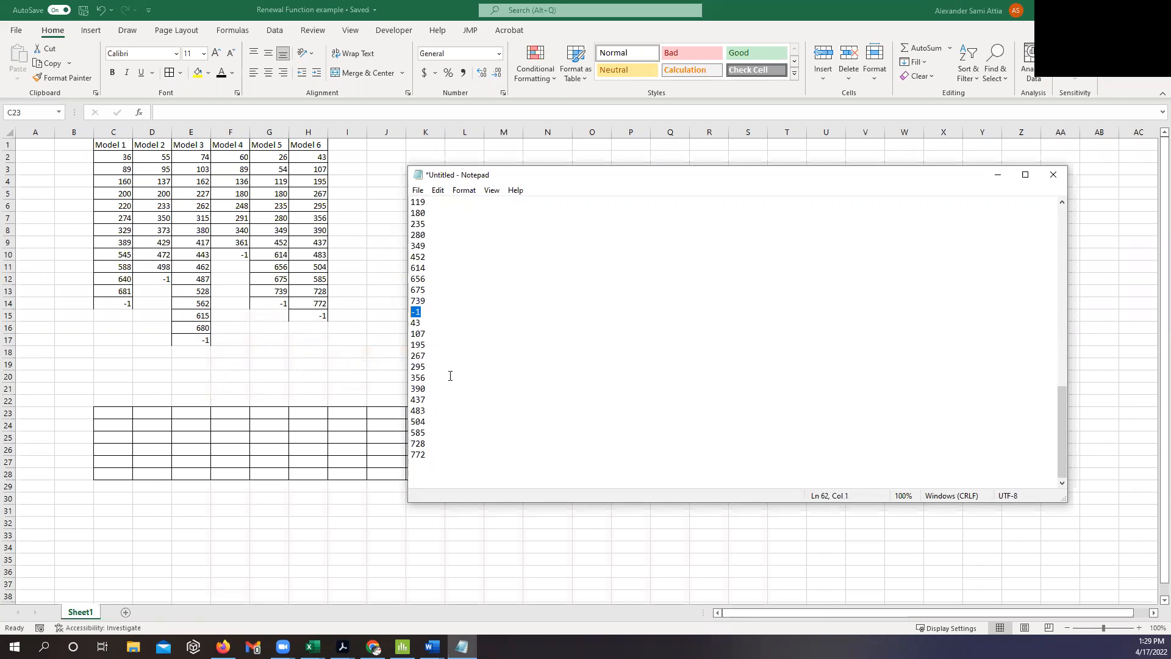
left_click(428, 466)
scroll(519, 343, "up", 1)
scroll(514, 341, "down", 1)
scroll(563, 370, "up", 15)
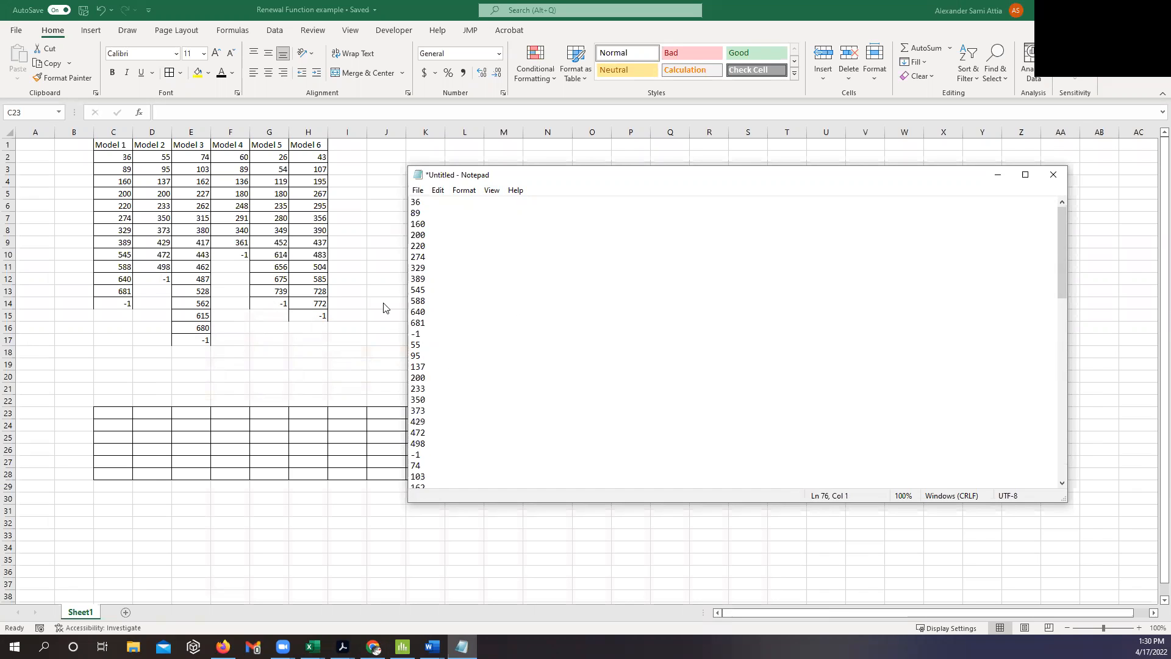
Step: Clear the -1 entry at the end of each of the six model columns in the worksheet
left_click(317, 314)
key("Delete")
left_click(257, 302)
key("Delete")
left_click(242, 261)
key("Delete")
left_click(201, 339)
key("Delete")
left_click(159, 278)
key("Delete")
left_click(125, 303)
key("Delete")
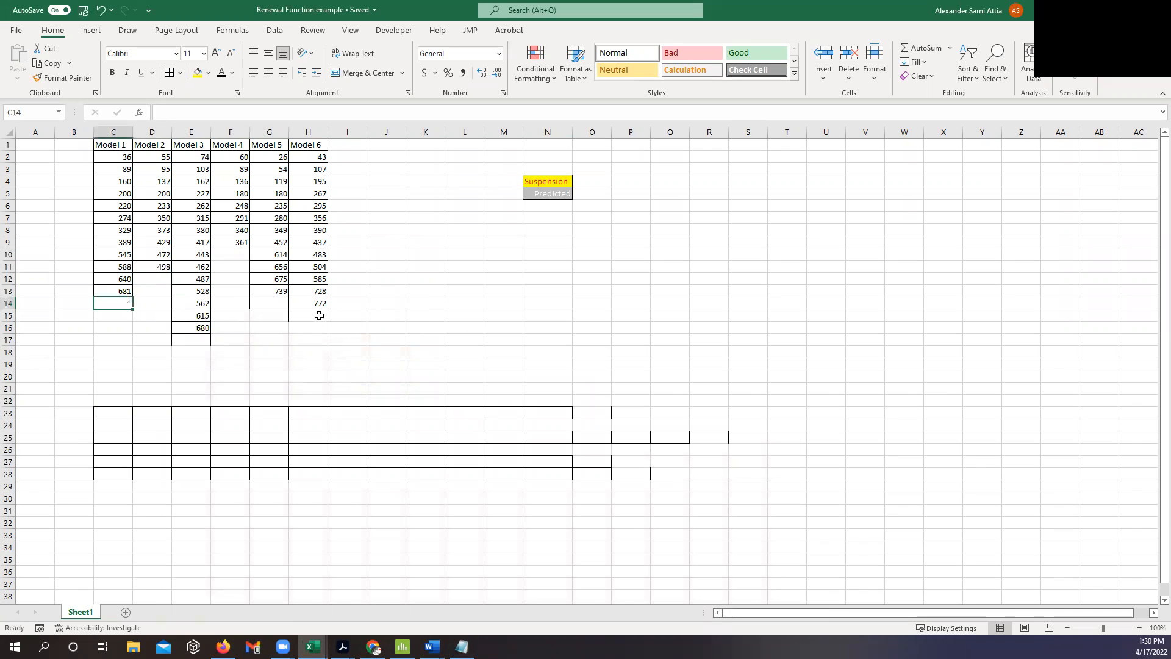
Step: Enter 700 in C14 below Model 1's times and copy the Suspension cell's formatting onto it
key("alt+Tab")
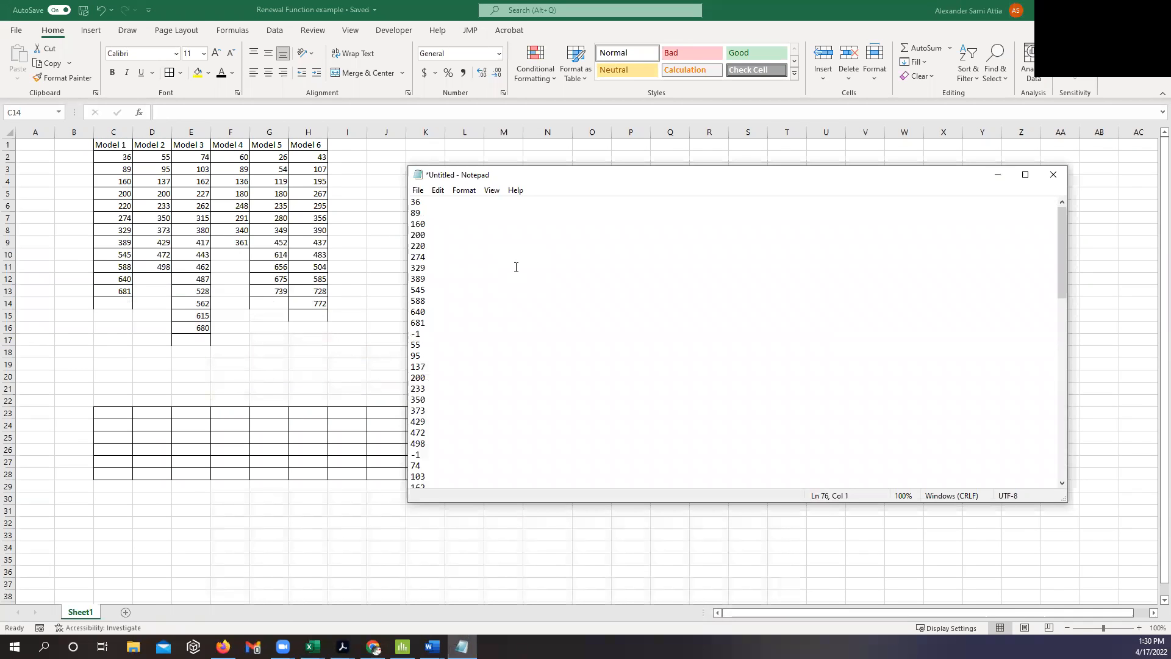
key("alt+Tab")
left_click_drag(122, 157, 117, 291)
left_click(129, 304)
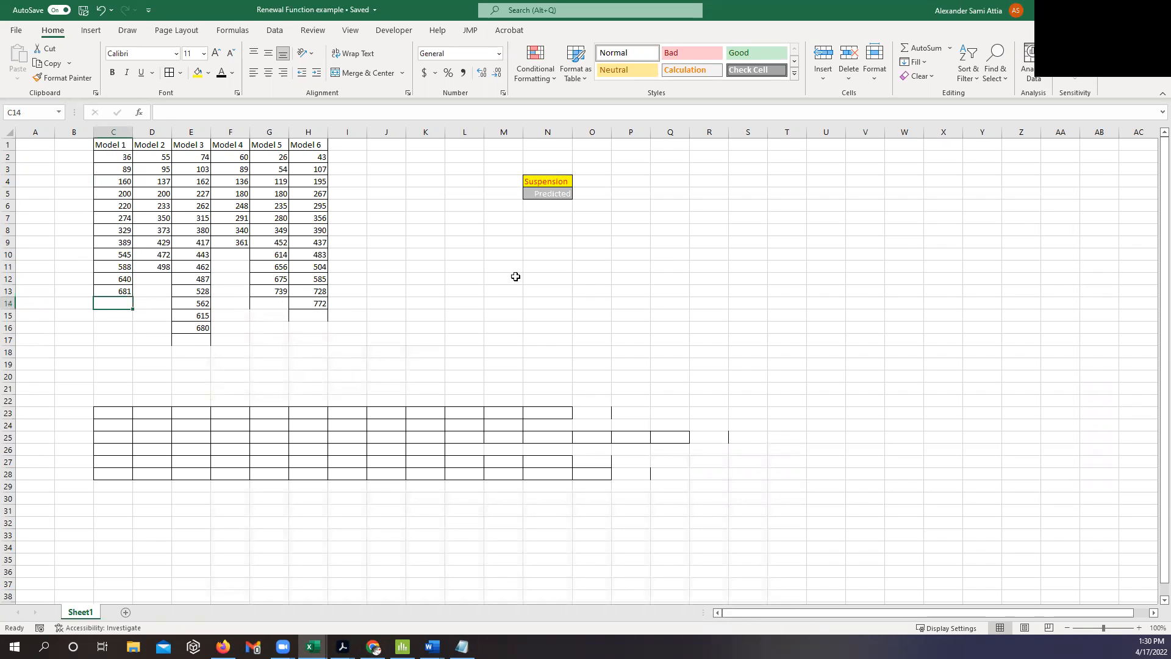
type("700")
left_click(243, 255)
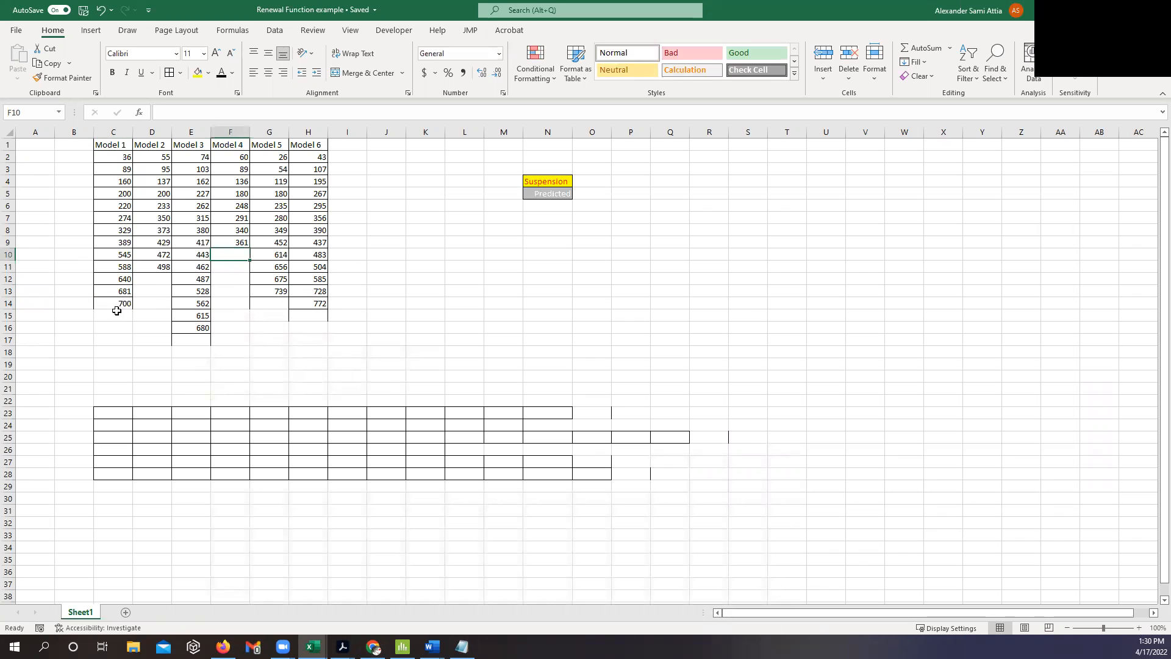
left_click(547, 181)
left_click(61, 78)
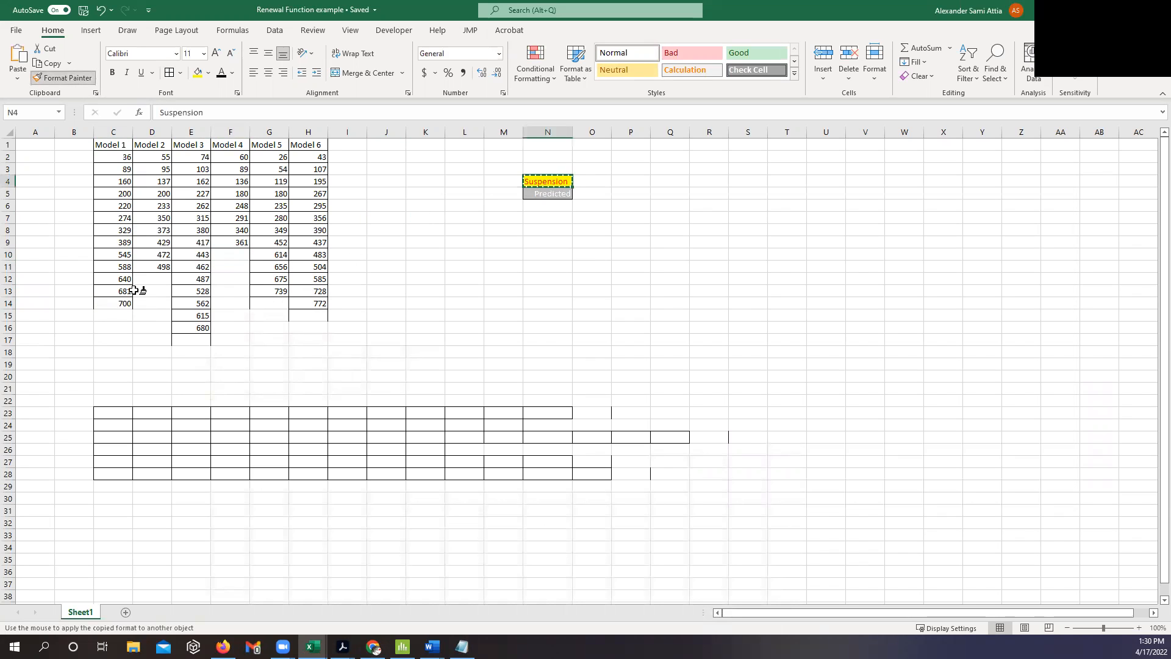
left_click(122, 303)
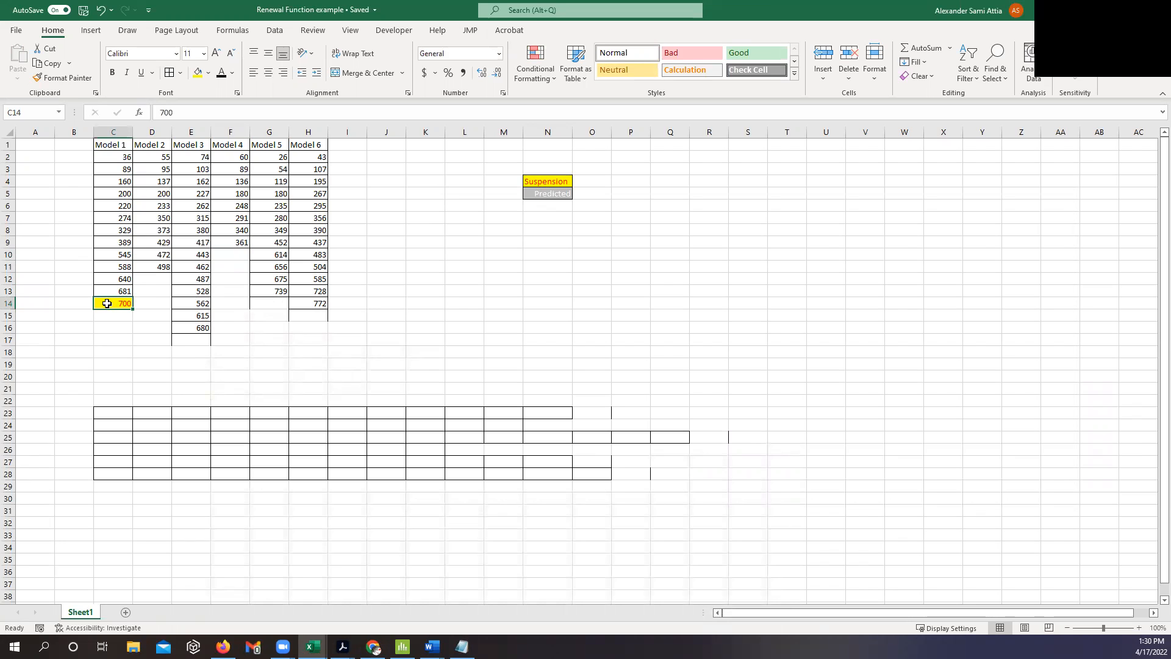
Step: In the Notepad list, insert 700 on a new line after 681 and replace the -1 below it with 0
left_click(148, 279)
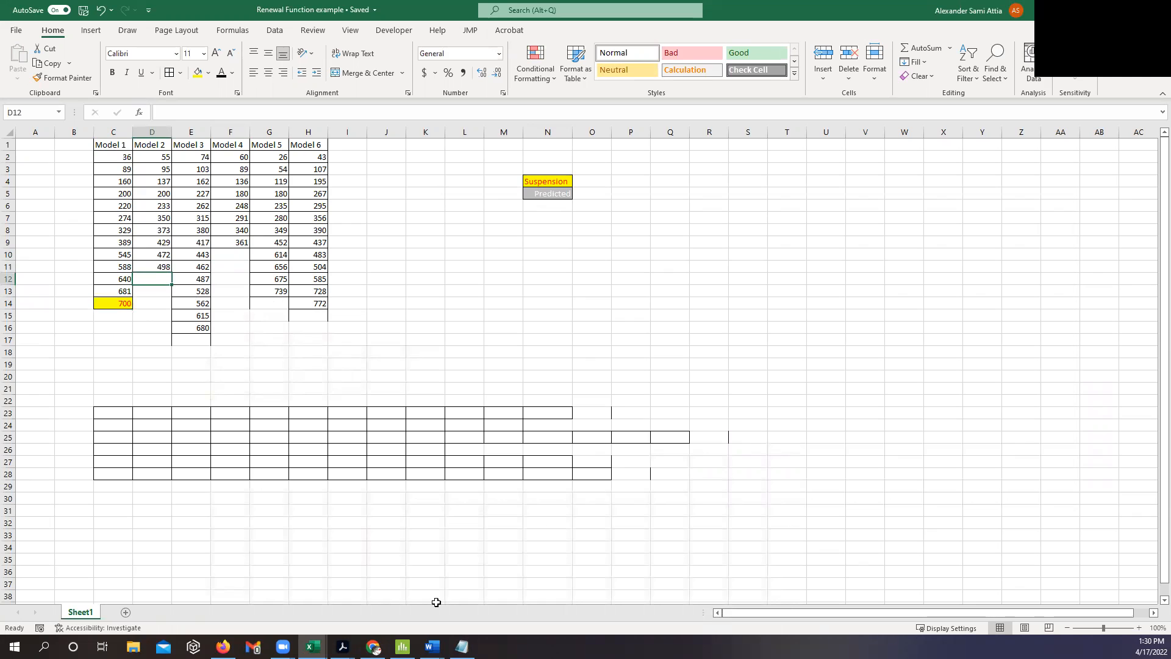
left_click(462, 646)
key("Return")
type("700")
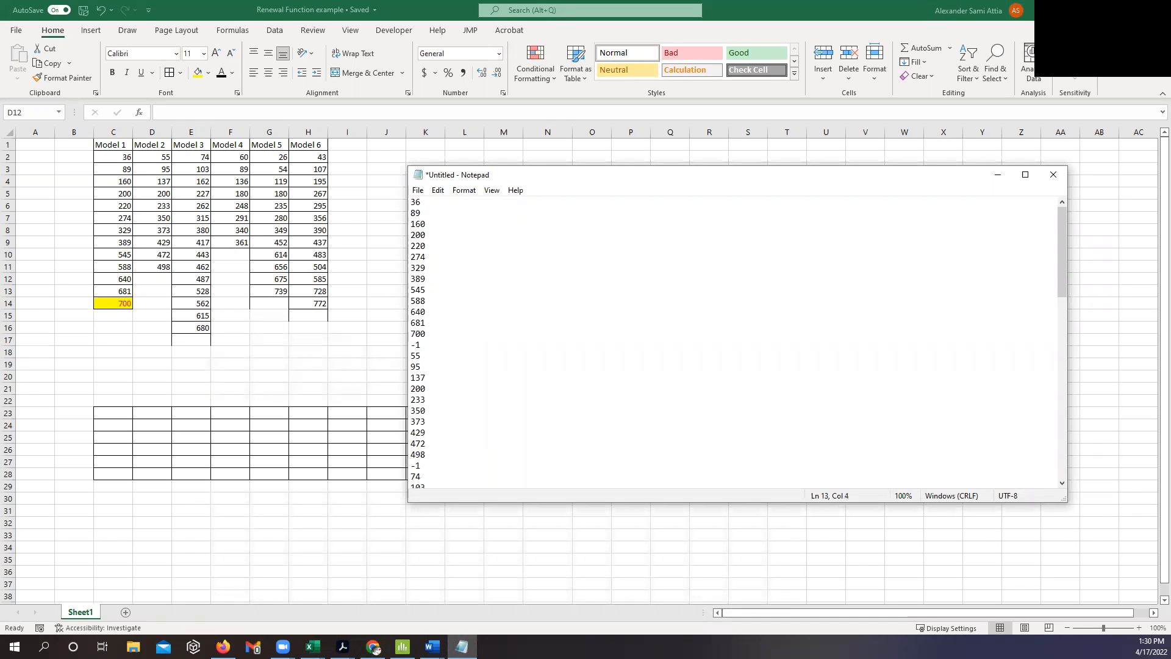
left_click_drag(423, 334, 409, 334)
left_click(422, 333)
left_click(423, 334)
left_click_drag(422, 344, 403, 345)
key("Delete")
type("0")
Step: In the worksheet, enter 500 in D12 below Model 2's times and copy the Suspension formatting onto it
left_click(156, 275)
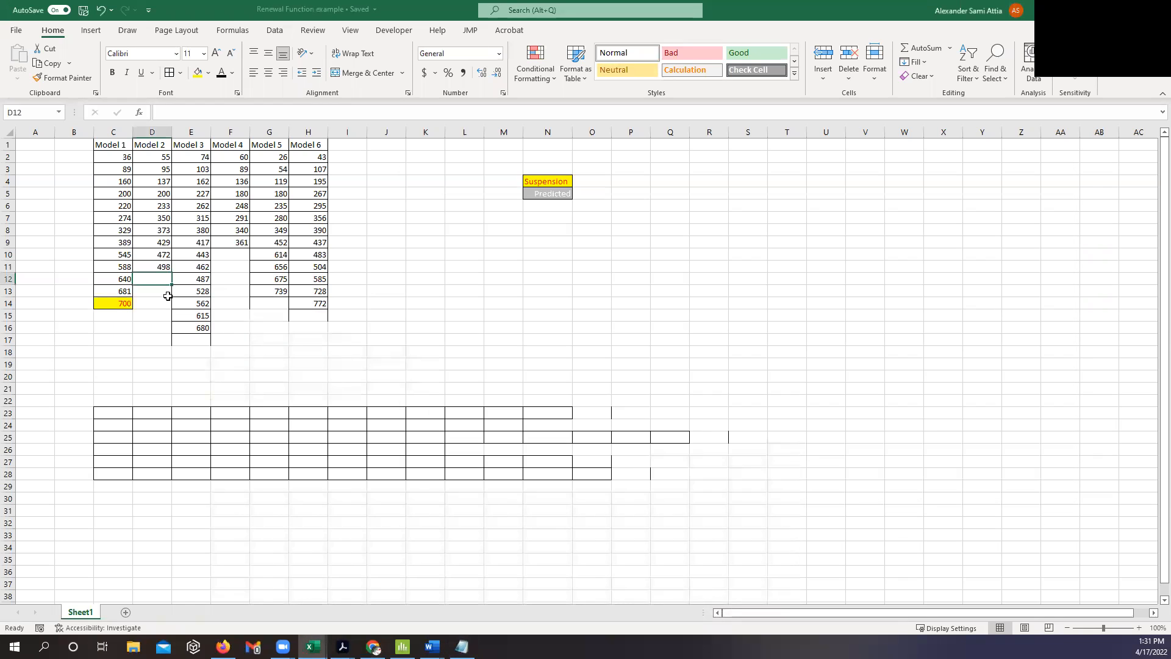
type("500")
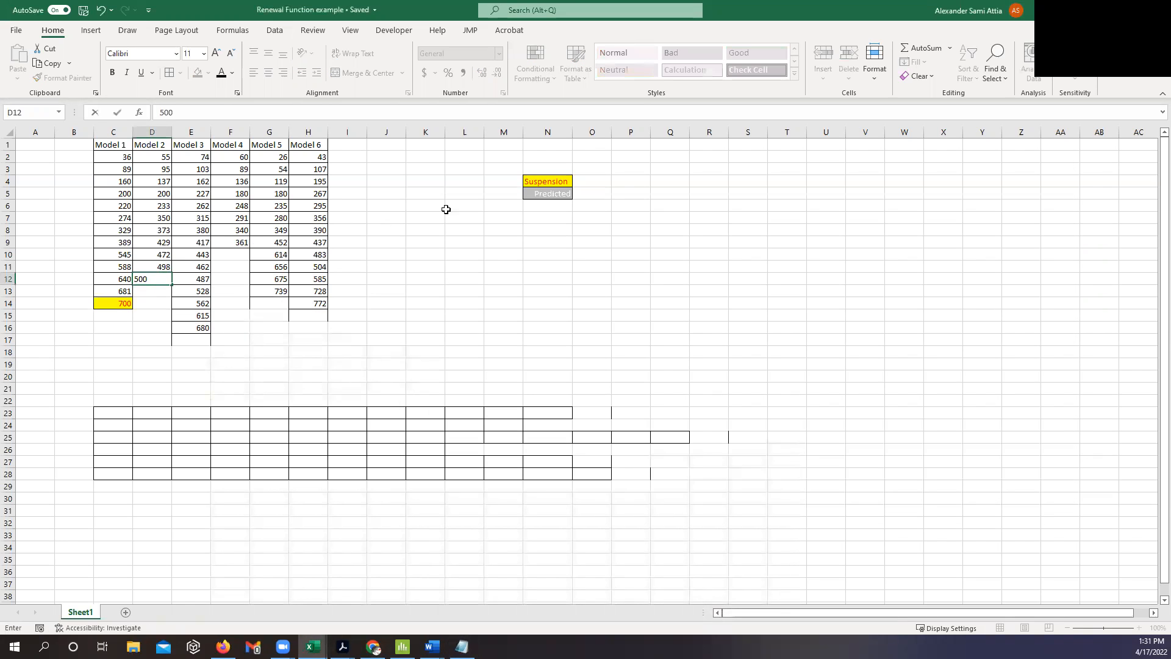
left_click(527, 181)
left_click(61, 78)
left_click(153, 279)
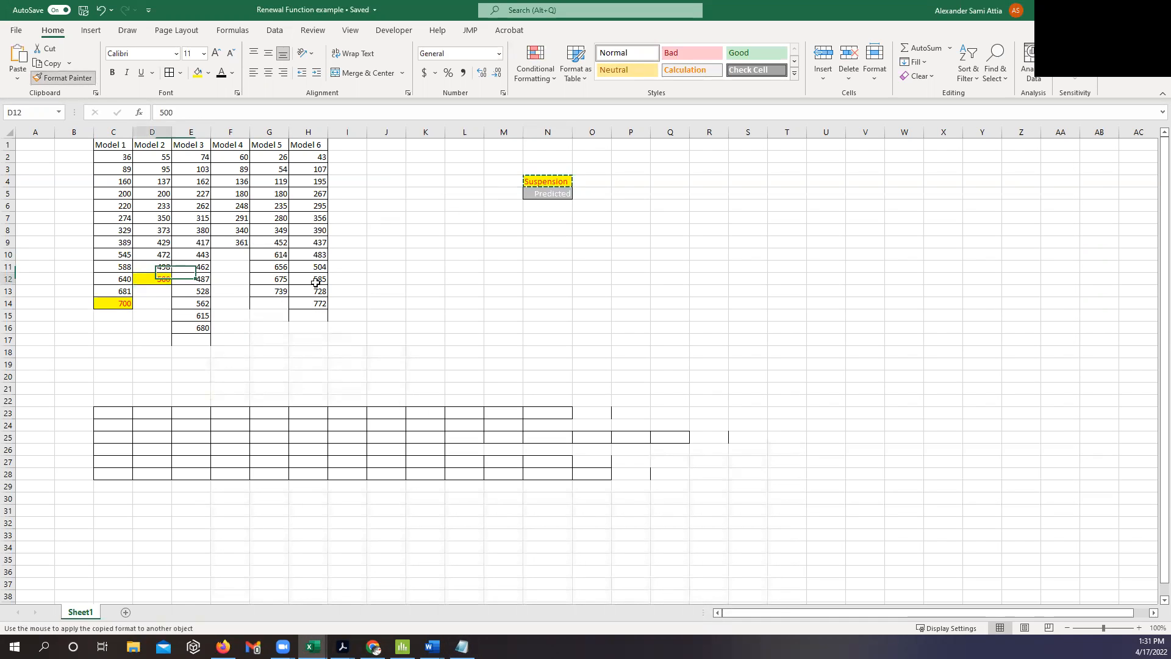
Step: In the Notepad list, add 500 after Model 2's 498 and replace the following -1 with 0
key("alt+Tab")
left_click(449, 455)
key("Return")
type("500")
left_click_drag(427, 476, 383, 483)
type("0")
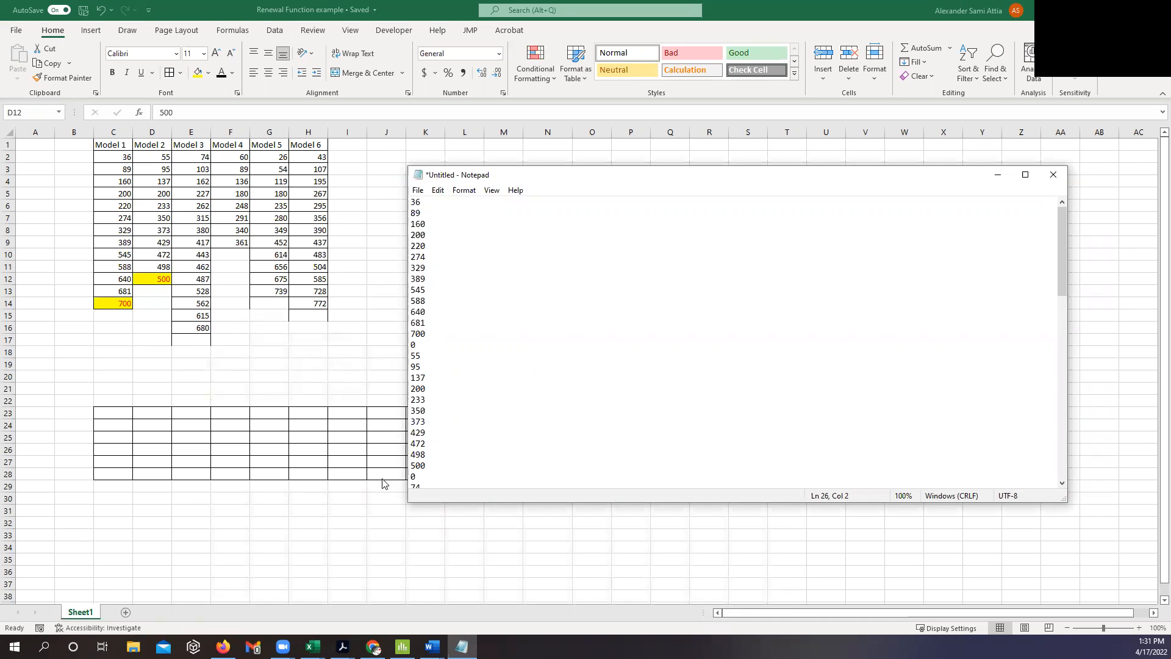
Step: Clear 500 from D12 in the worksheet and replace the 500 and 0 after 498 in Notepad with a single -1
left_click(153, 282)
key("Delete")
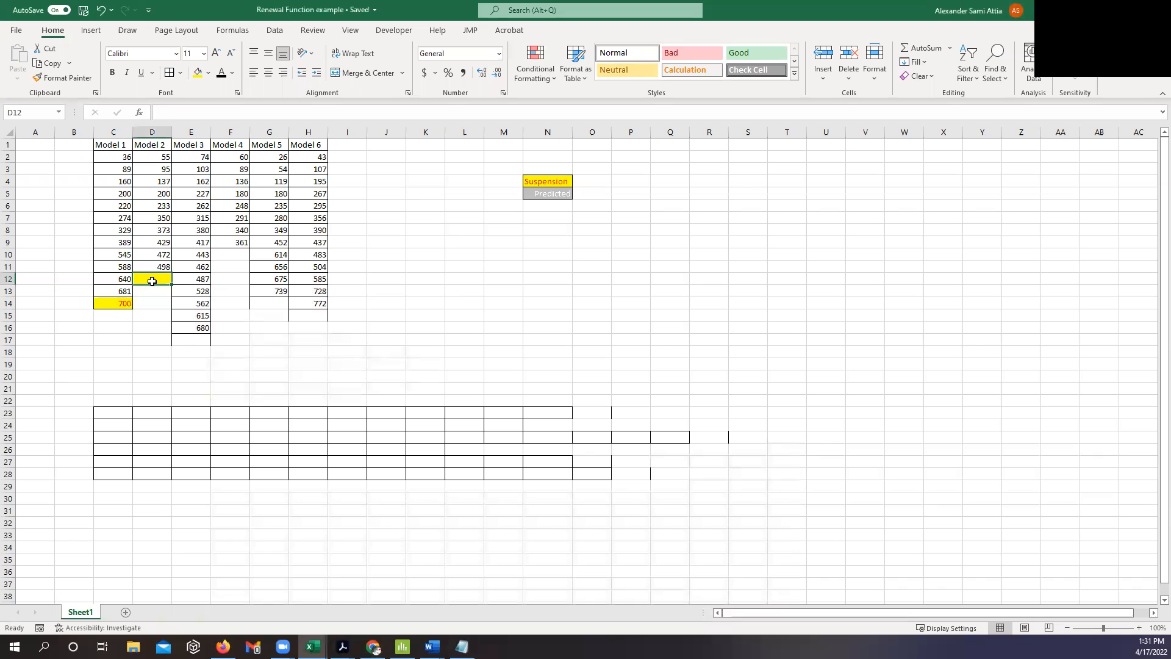
left_click(462, 646)
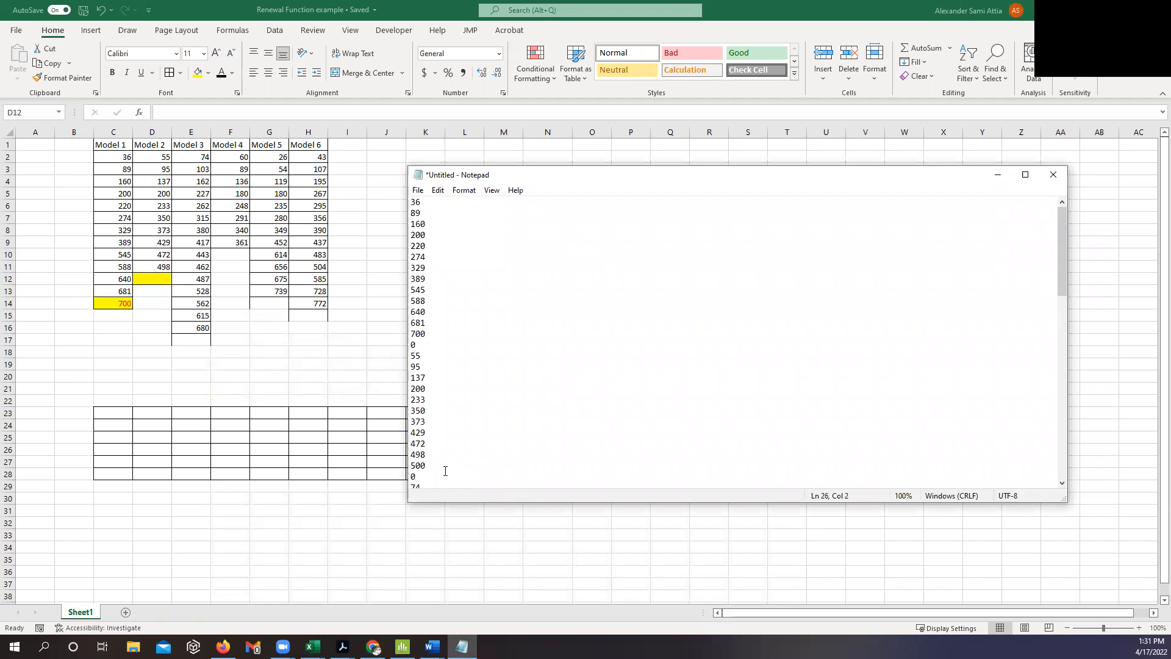
double_click(419, 465)
key("Delete")
key("Delete")
key("Delete")
type("-1")
key("alt+Tab")
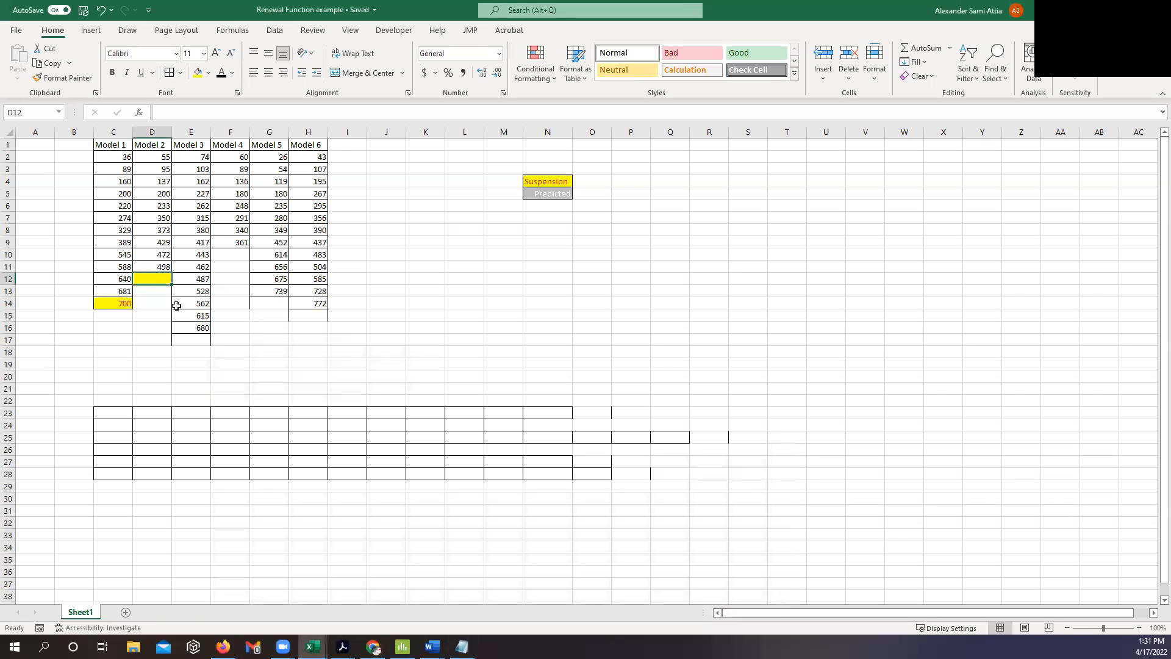
Step: Set Model 1's suspension time in C14 to 720 and select it together with the 681 above
type("72")
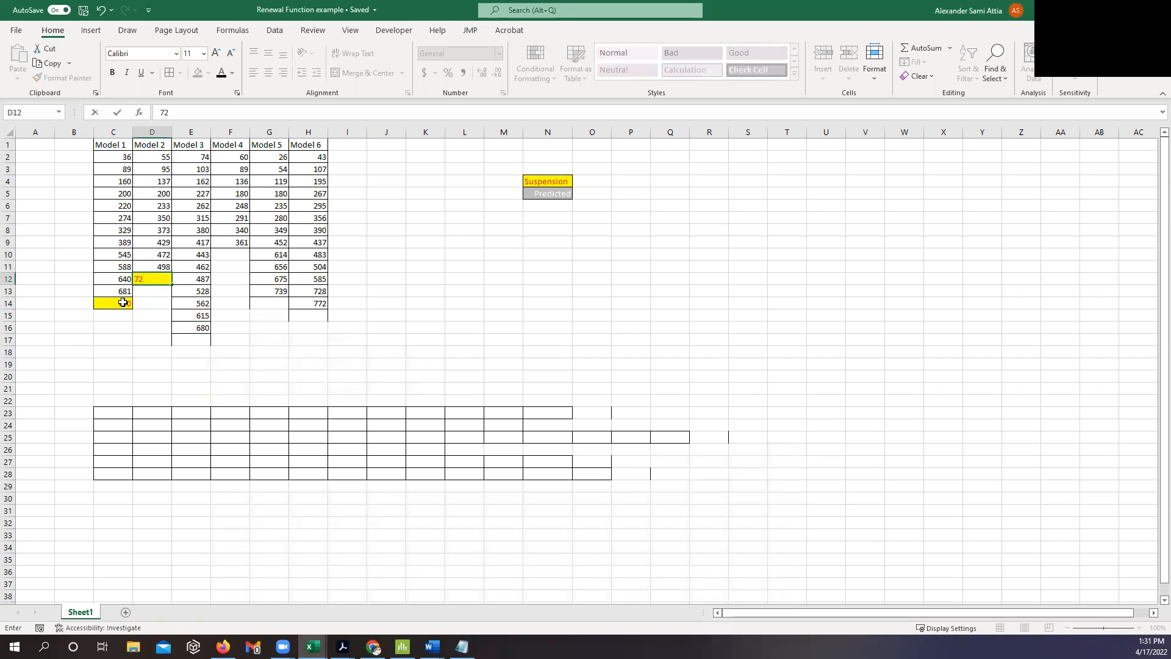
key("Escape")
left_click(116, 303)
type("720")
key("Return")
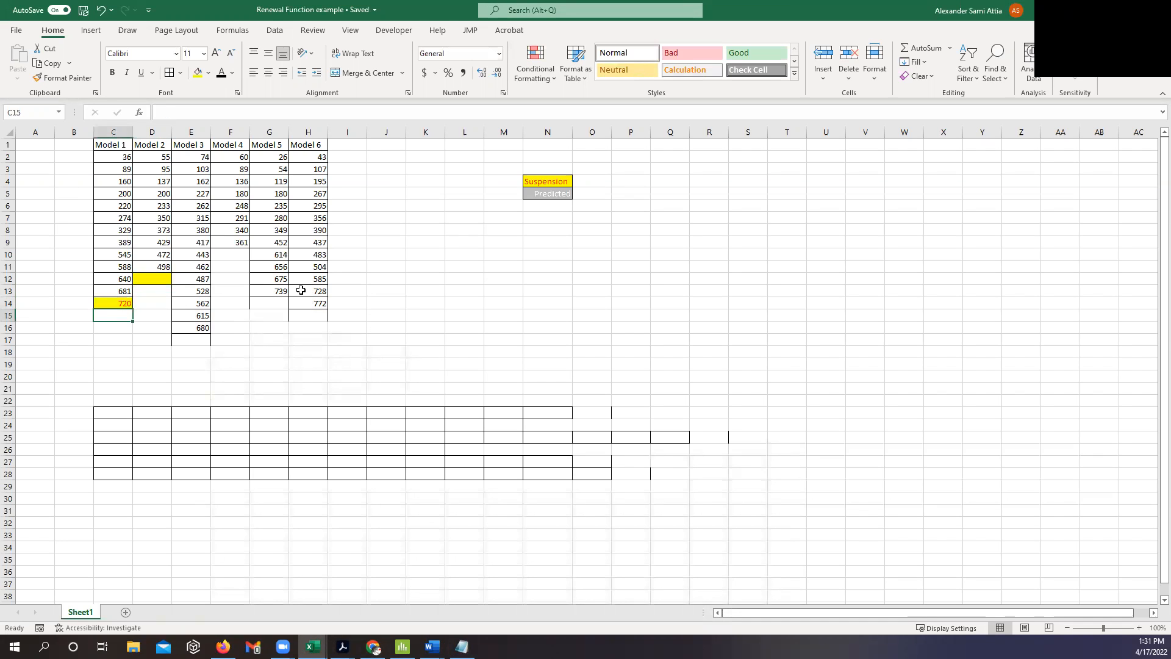
left_click_drag(113, 292, 110, 299)
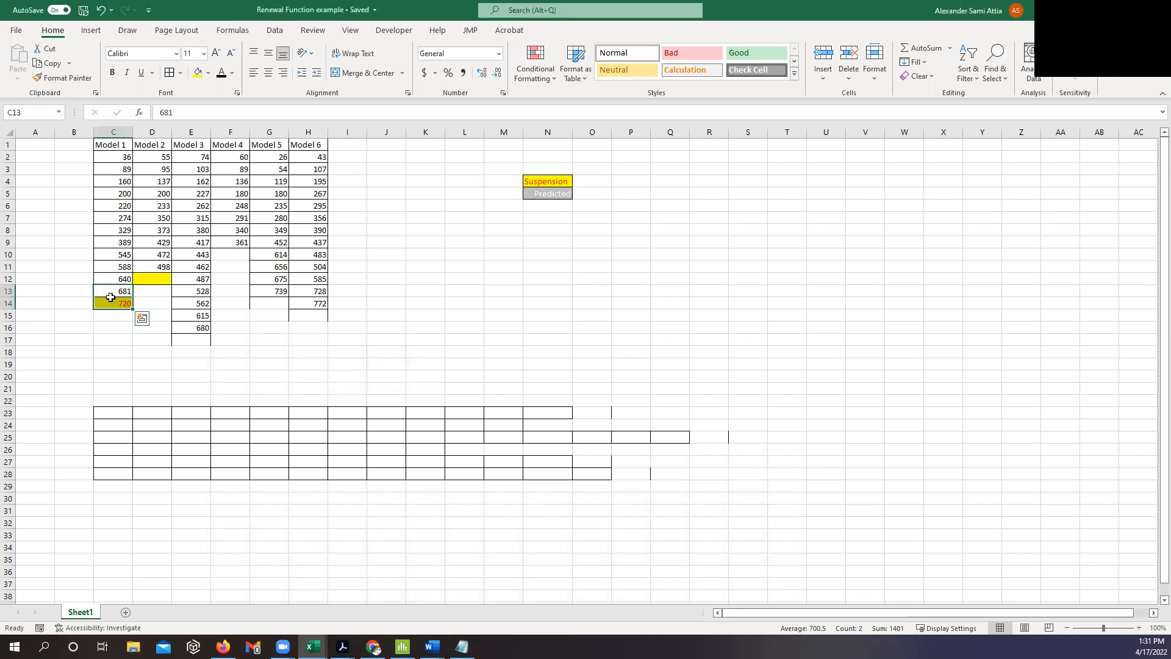
Step: In the Notepad list, change Model 1's last time from 700 to 720 and check the -1 after 498
key("alt+Tab")
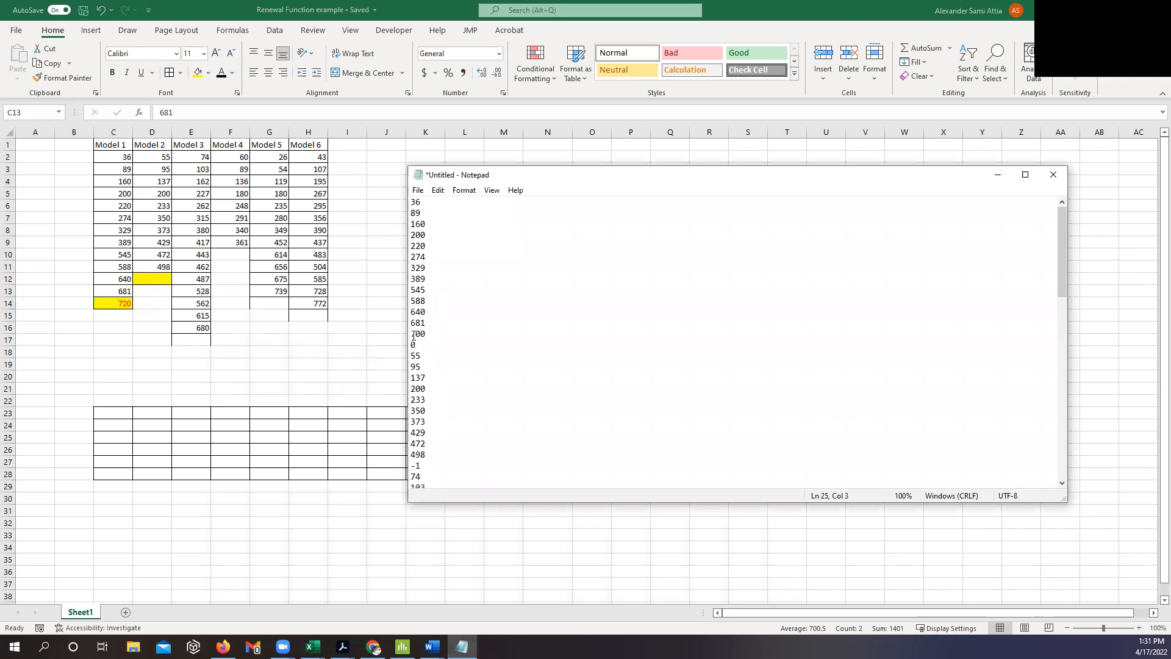
left_click_drag(412, 333, 421, 333)
type("72")
left_click(438, 341)
scroll(465, 308, "down", 1)
left_click_drag(459, 431, 410, 432)
left_click(441, 422)
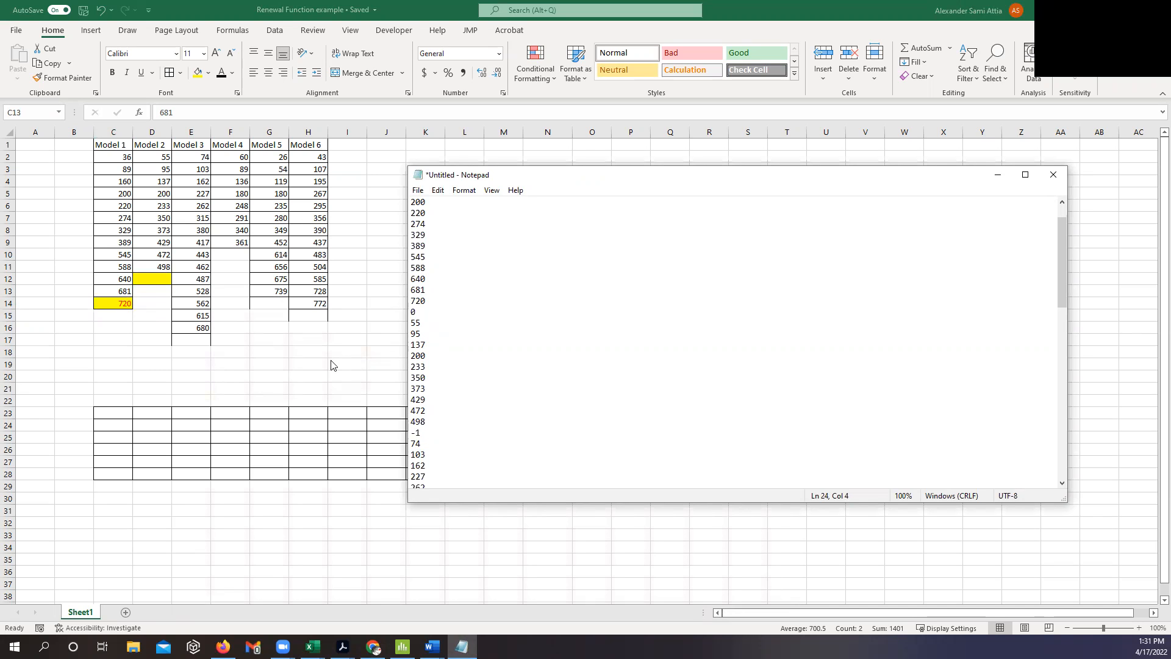
Step: Clear C14 in the worksheet and replace the 0 after 720 in the Notepad list with -1
left_click(129, 304)
key("Delete")
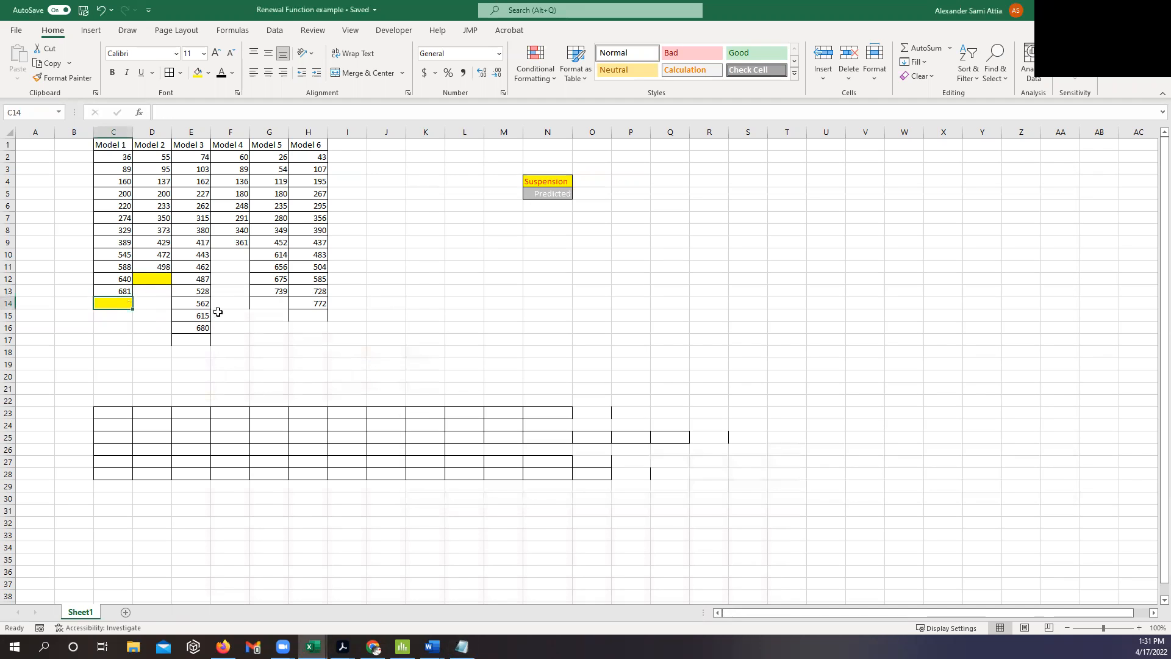
key("alt+Tab")
type("1")
left_click(578, 283)
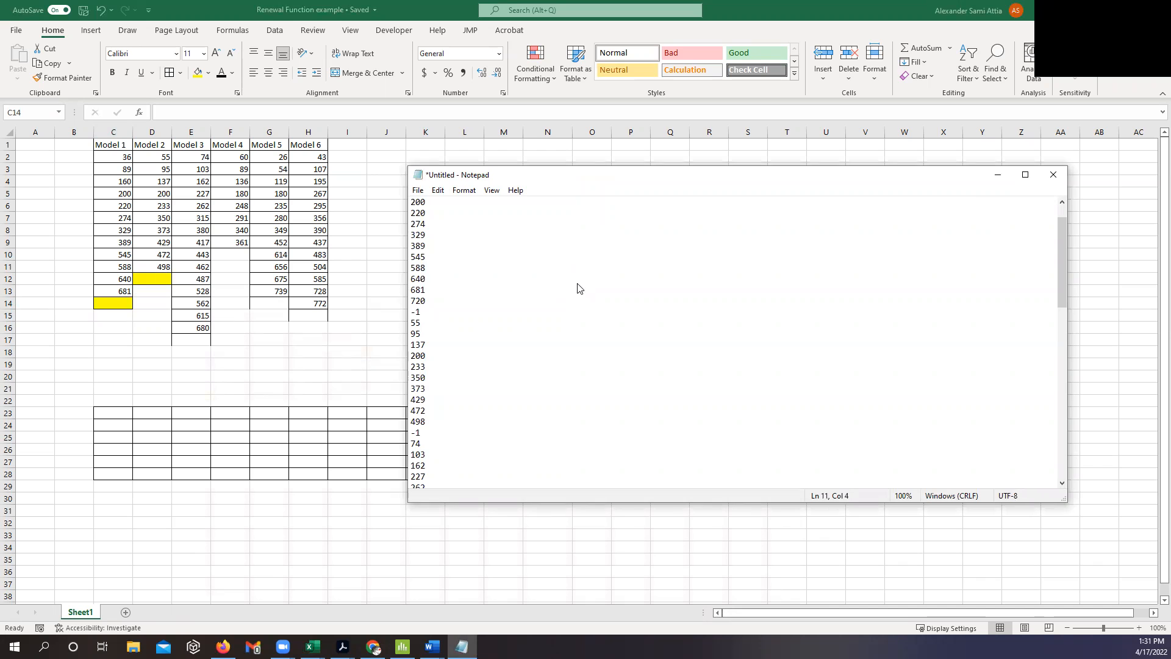
Step: Save the Notepad list to the Desktop as the text file Data File and close it
key("ctrl+s")
type("Data File")
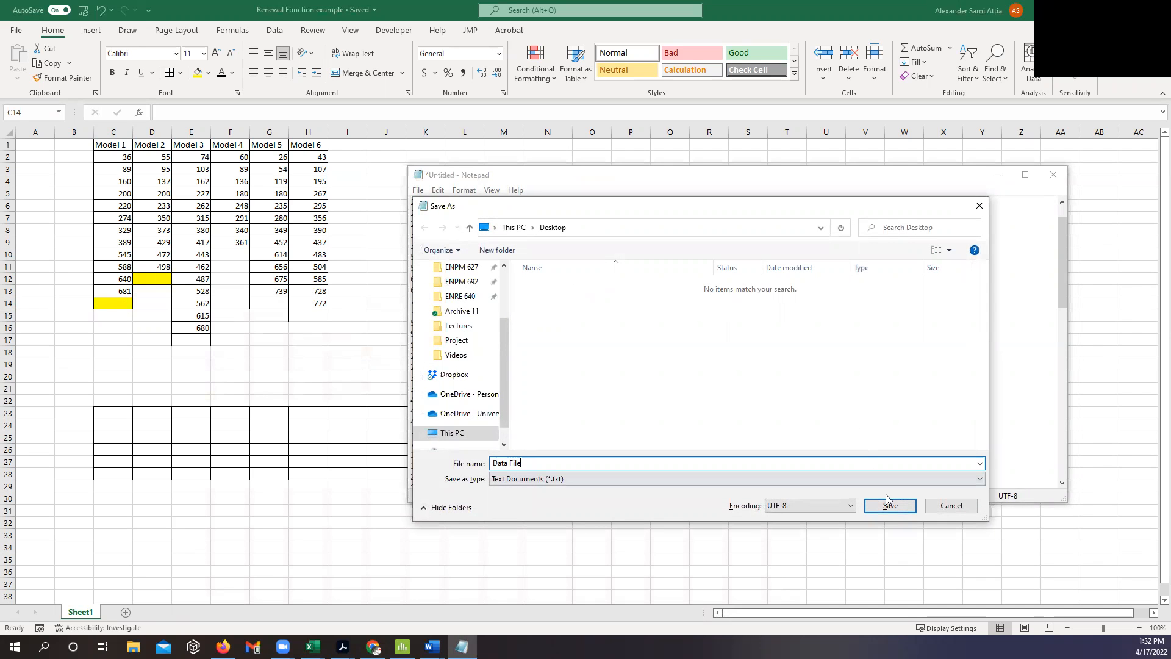
left_click(887, 500)
left_click(1047, 177)
left_click(793, 208)
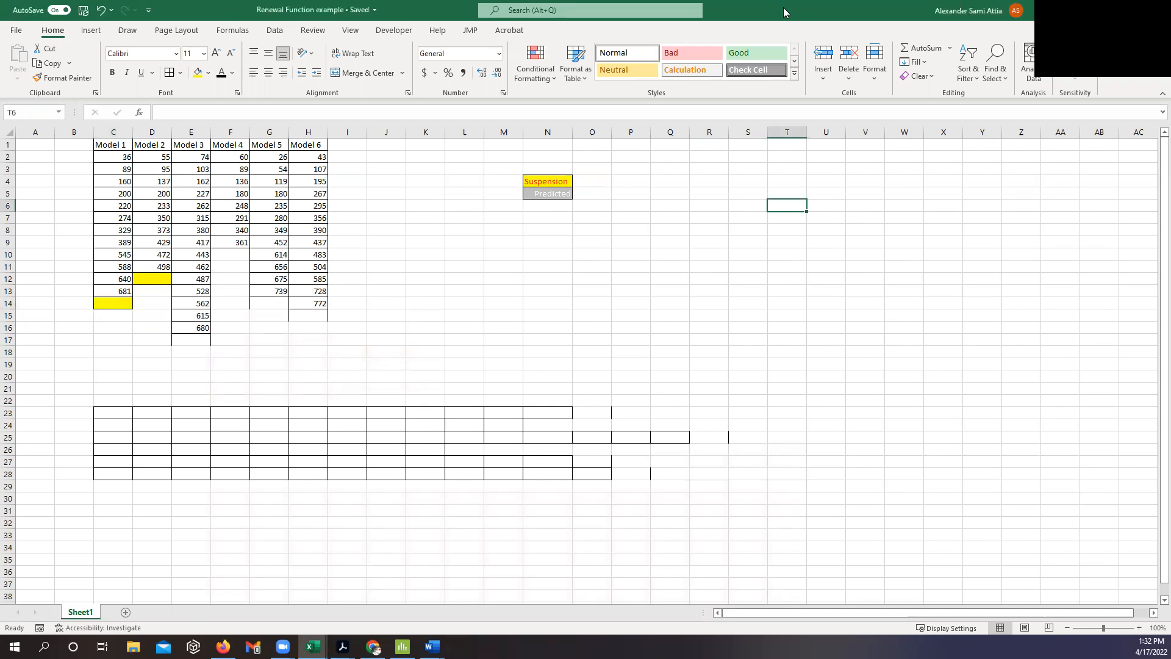
Step: Switch to the browser's recurrent events form and set the mission time to 1095 and the number of components to 6
key("alt+Tab")
key("alt+Tab")
left_click(500, 139)
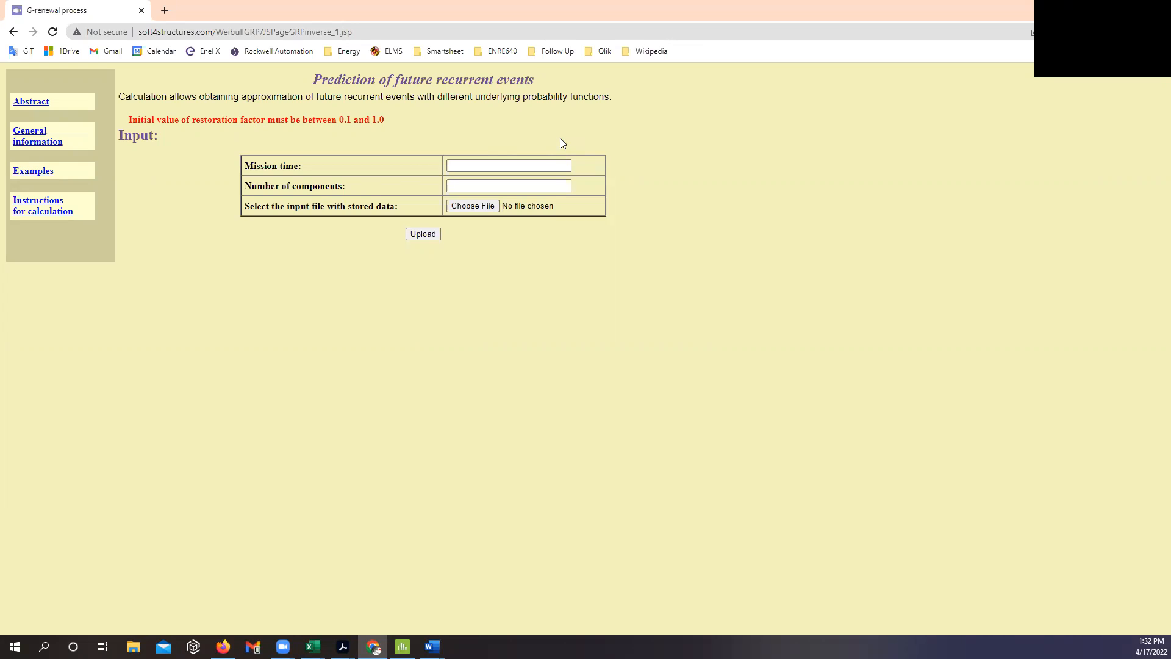
left_click(508, 165)
type("1095")
key("Escape")
left_click(682, 108)
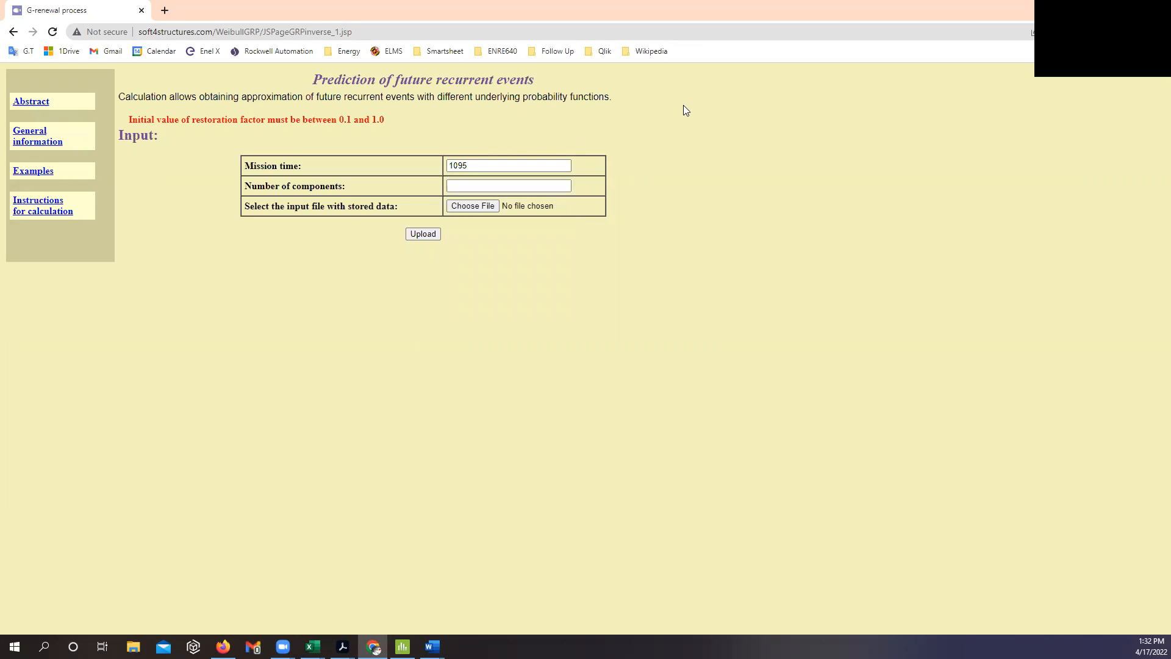
left_click(524, 186)
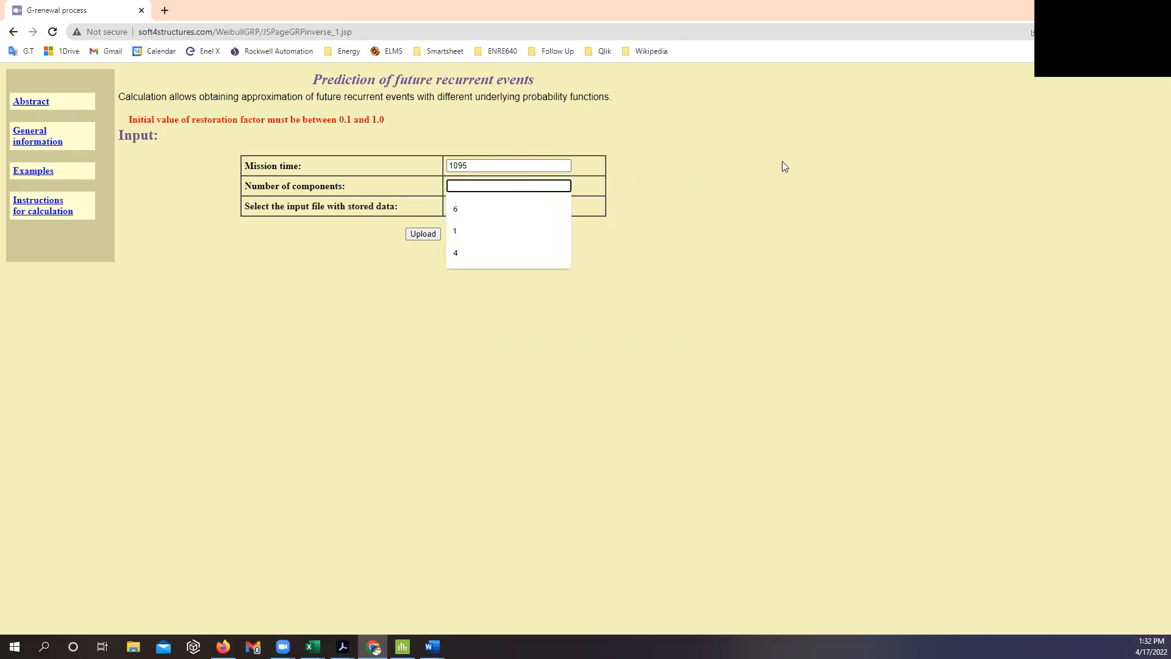
key("Down")
key("Return")
left_click(770, 170)
Step: Try to upload Data File from the Desktop as the form's input file
left_click(490, 206)
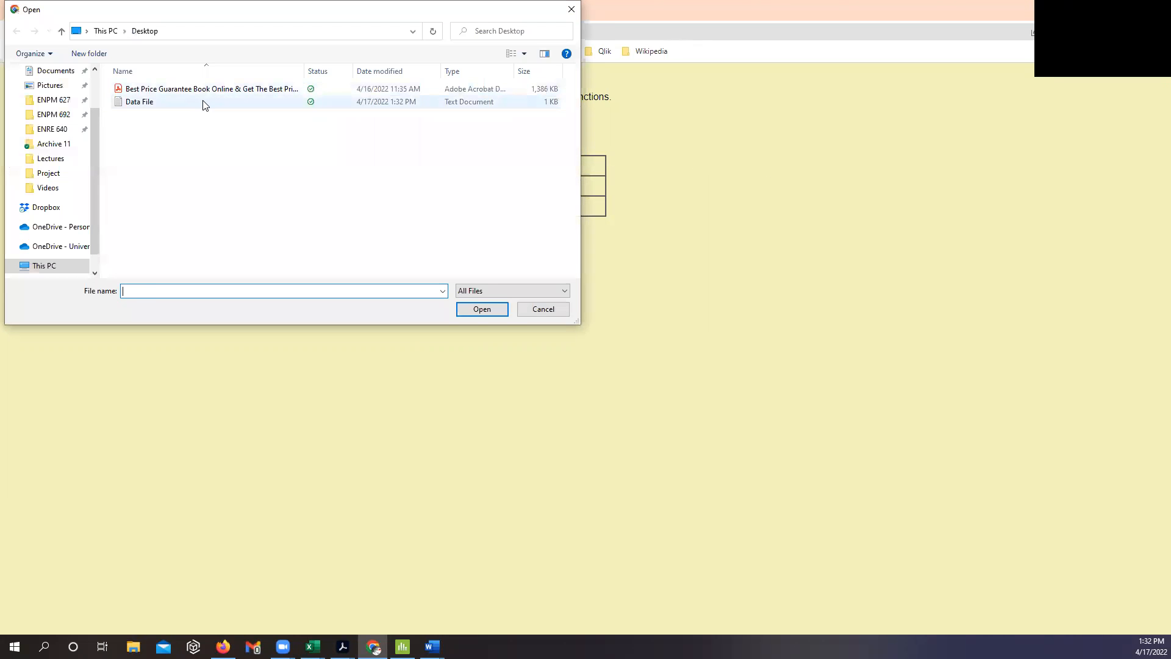
double_click(204, 102)
left_click(424, 237)
left_click_drag(155, 120, 408, 122)
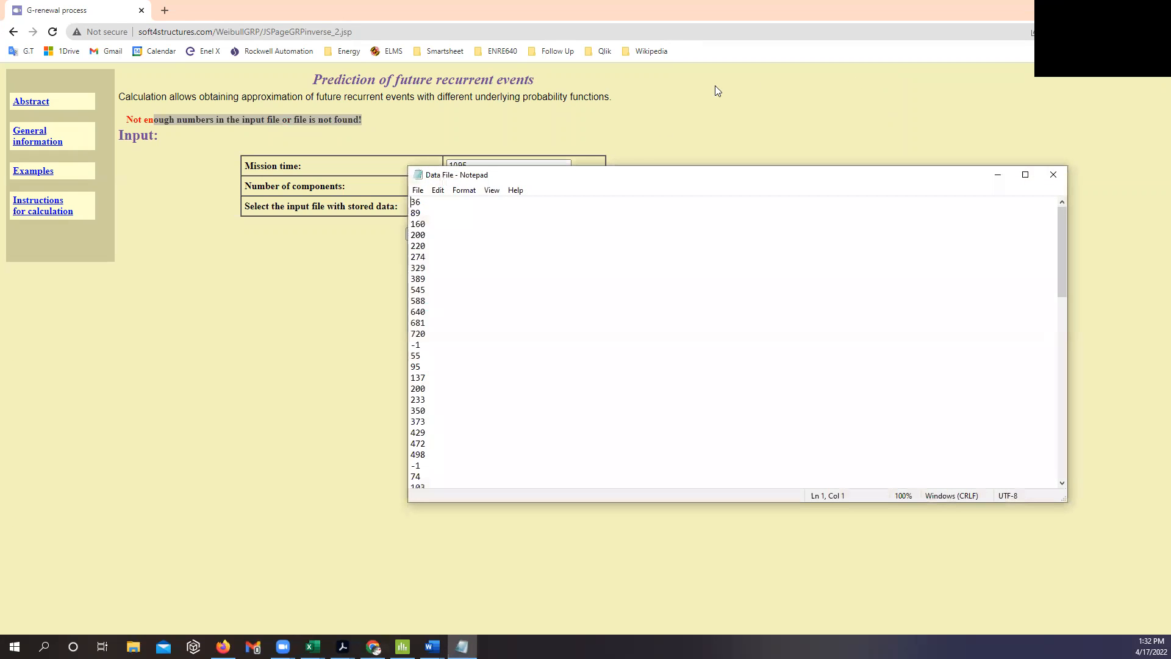
Step: Add a final -1 on the line after 772 in Data File, then save and close it
scroll(585, 227, "down", 15)
left_click(464, 460)
type("-1")
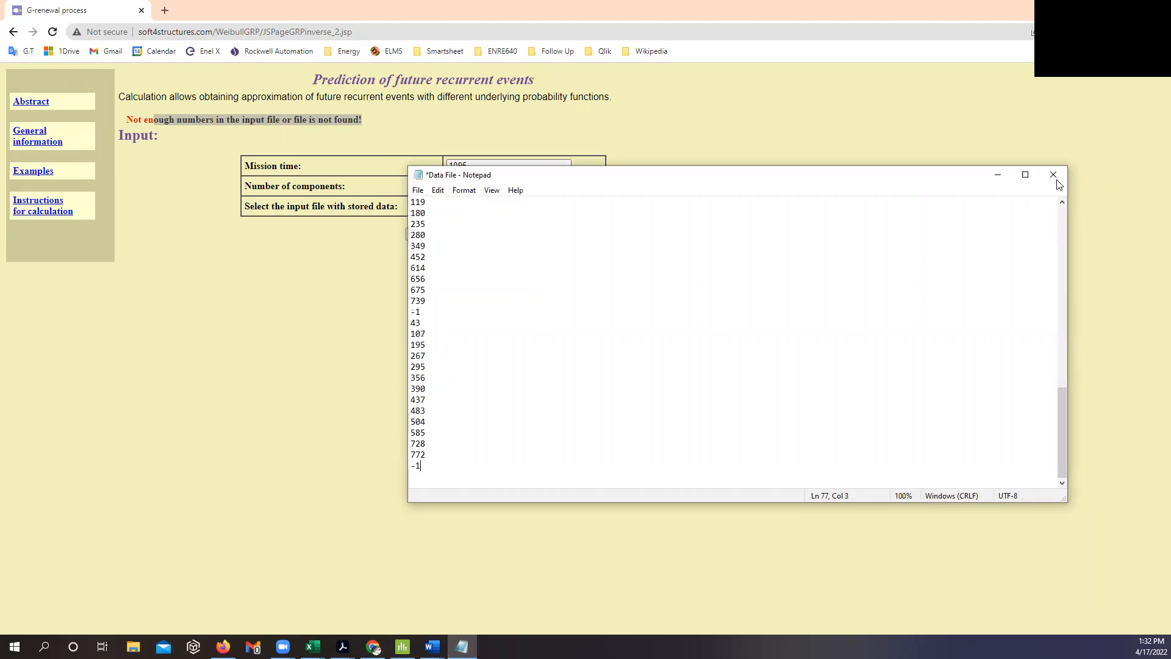
left_click(1054, 175)
left_click(548, 330)
Step: Select the corrected Data File from the Desktop as the form's input file and upload it
left_click(488, 207)
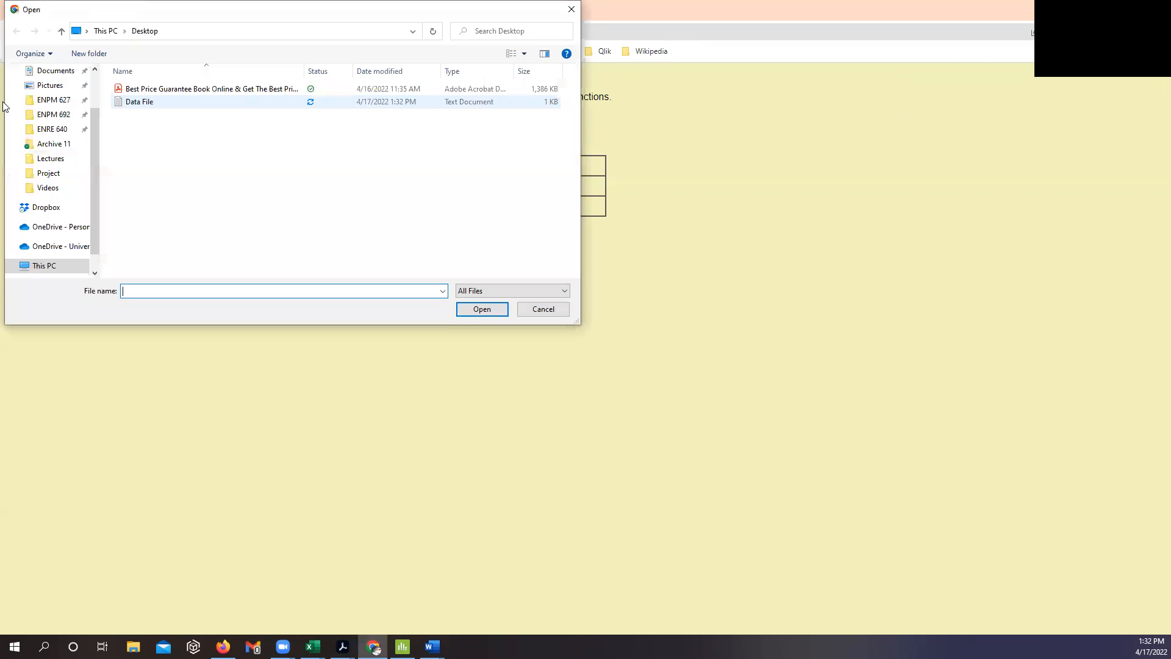
double_click(215, 100)
left_click(422, 234)
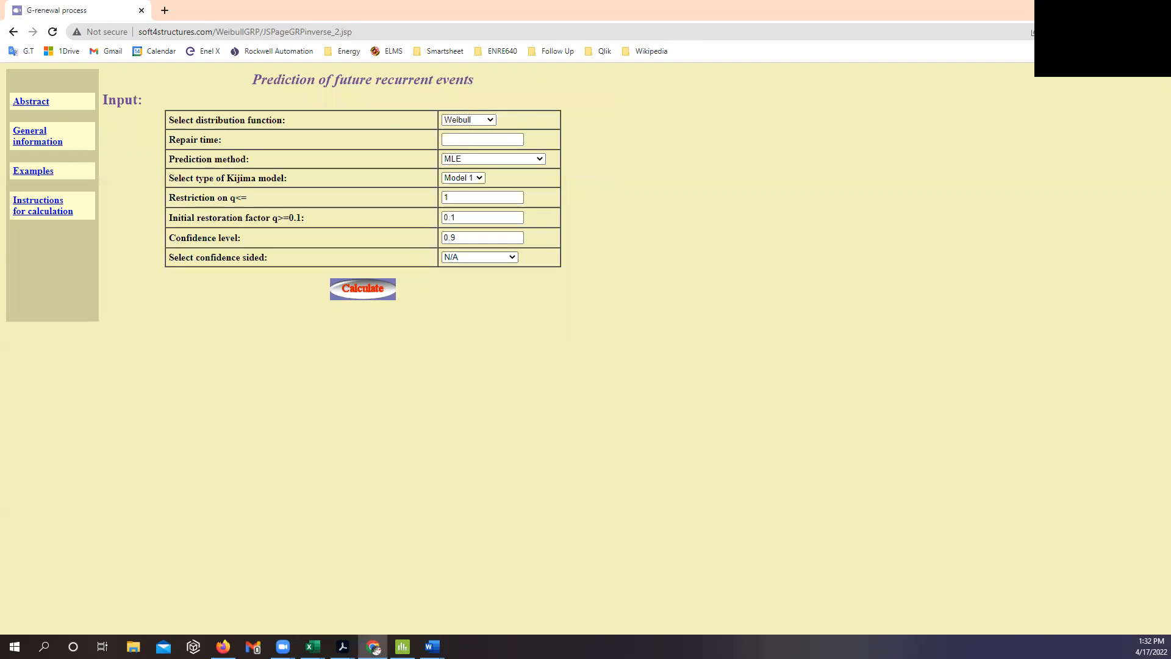
Step: Consult Problem 8.3 in Lecture 8.pdf, and set the prediction form's repair time to 0.001 with Kijima Model 1
left_click(374, 647)
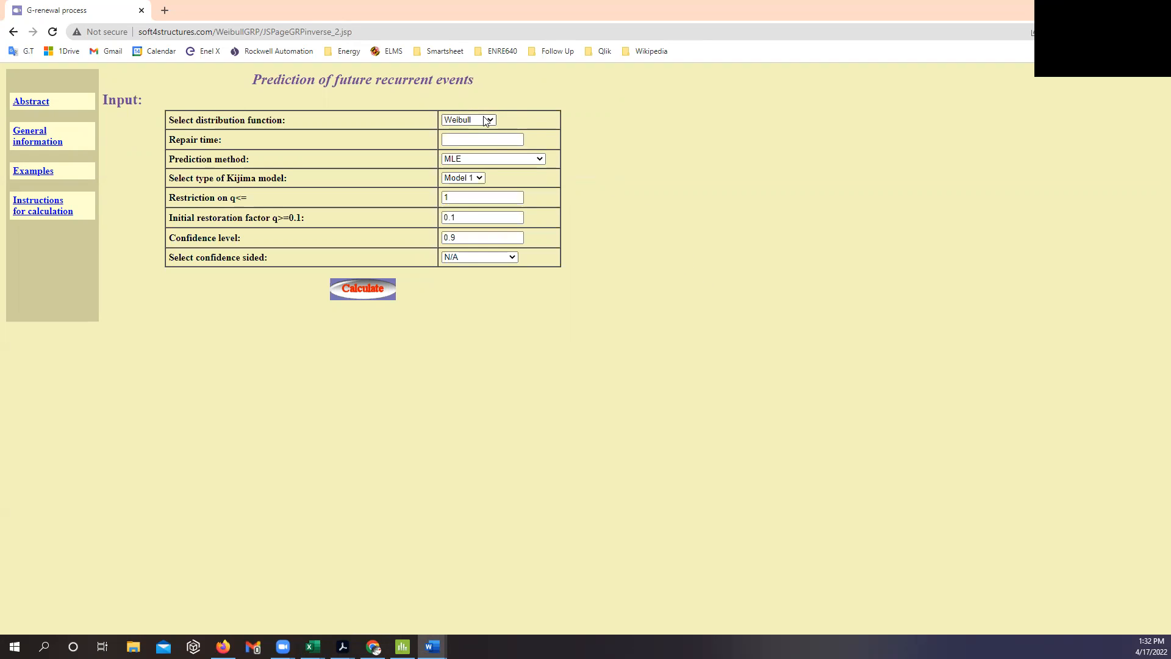
mouse_move(343, 640)
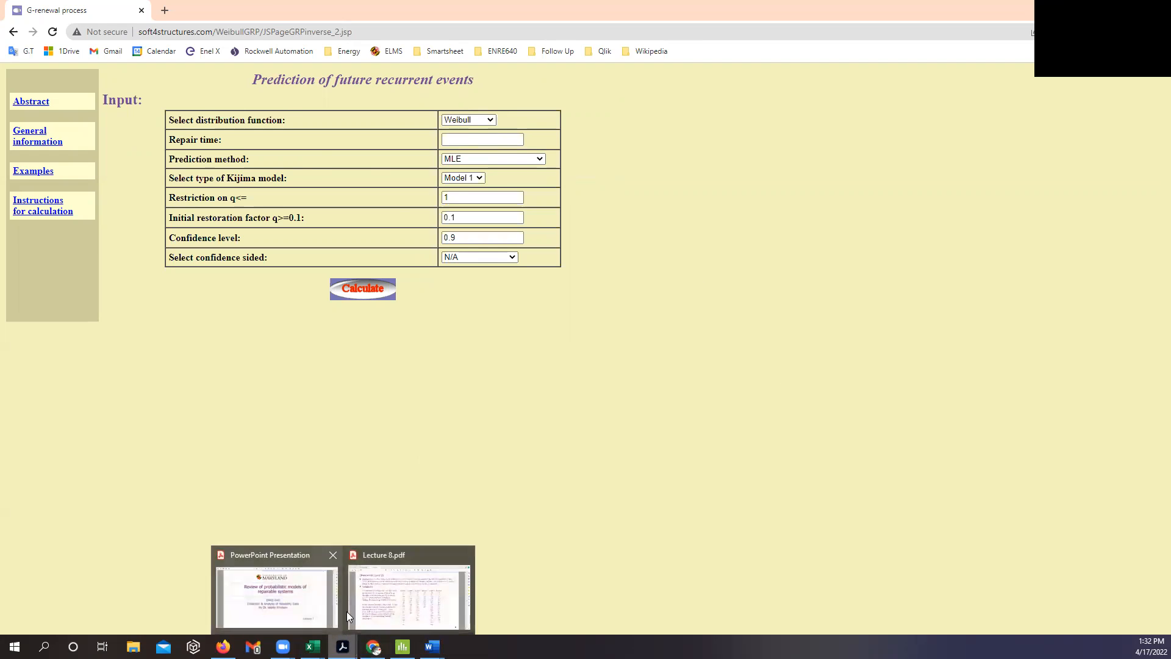
left_click(358, 611)
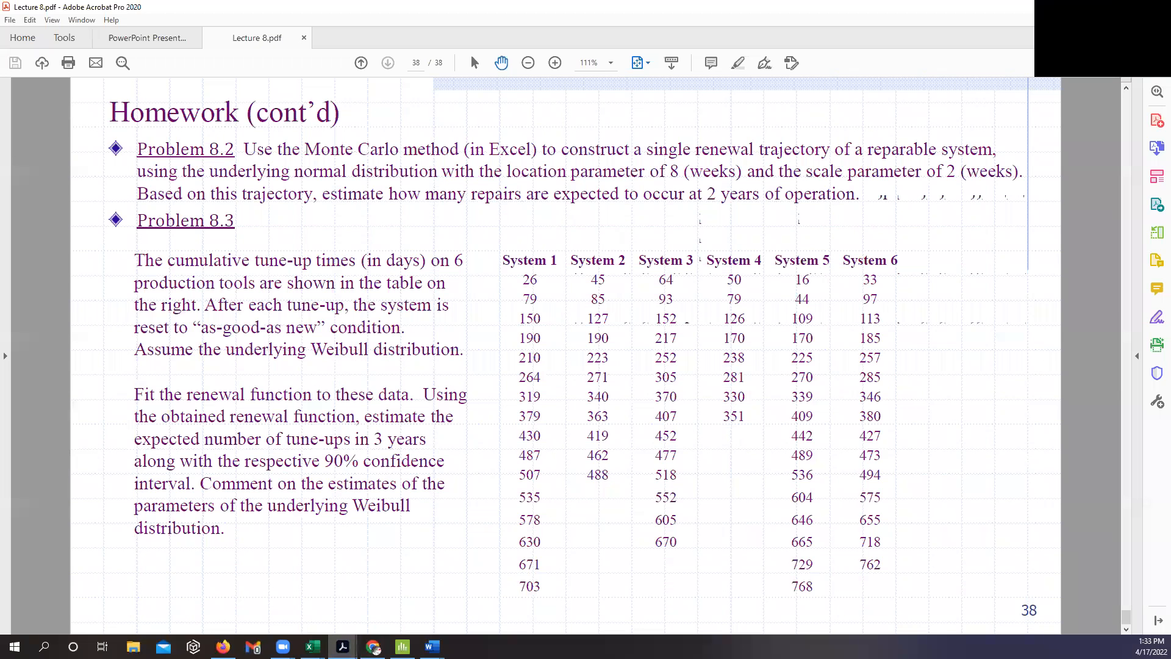
key("alt+Tab")
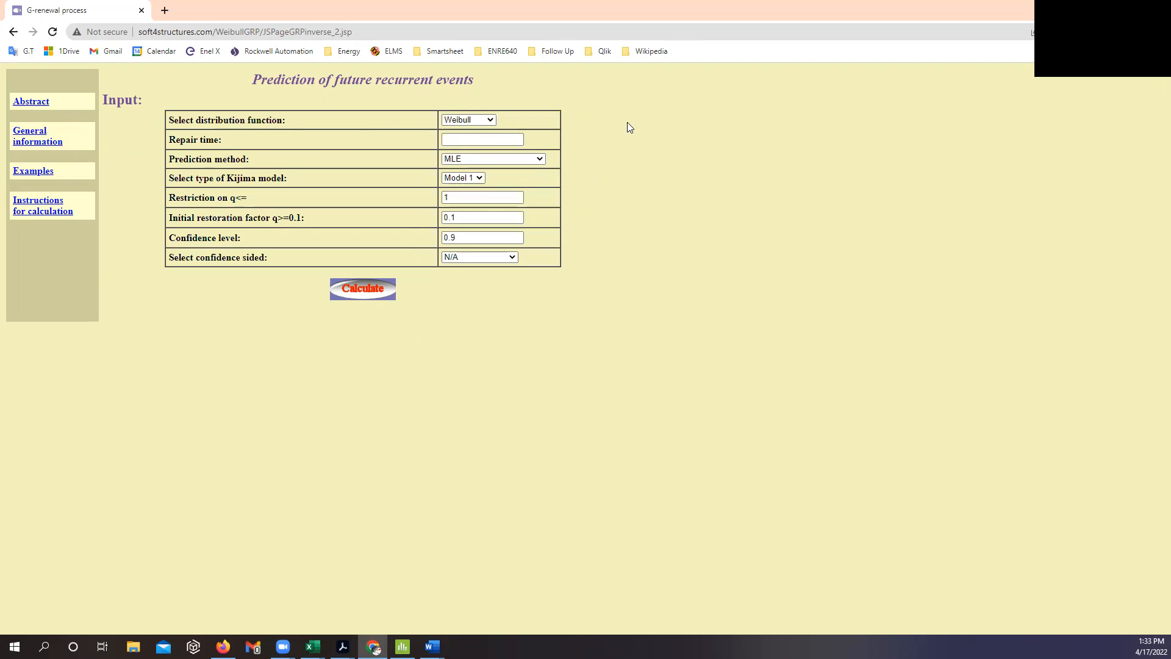
left_click(443, 140)
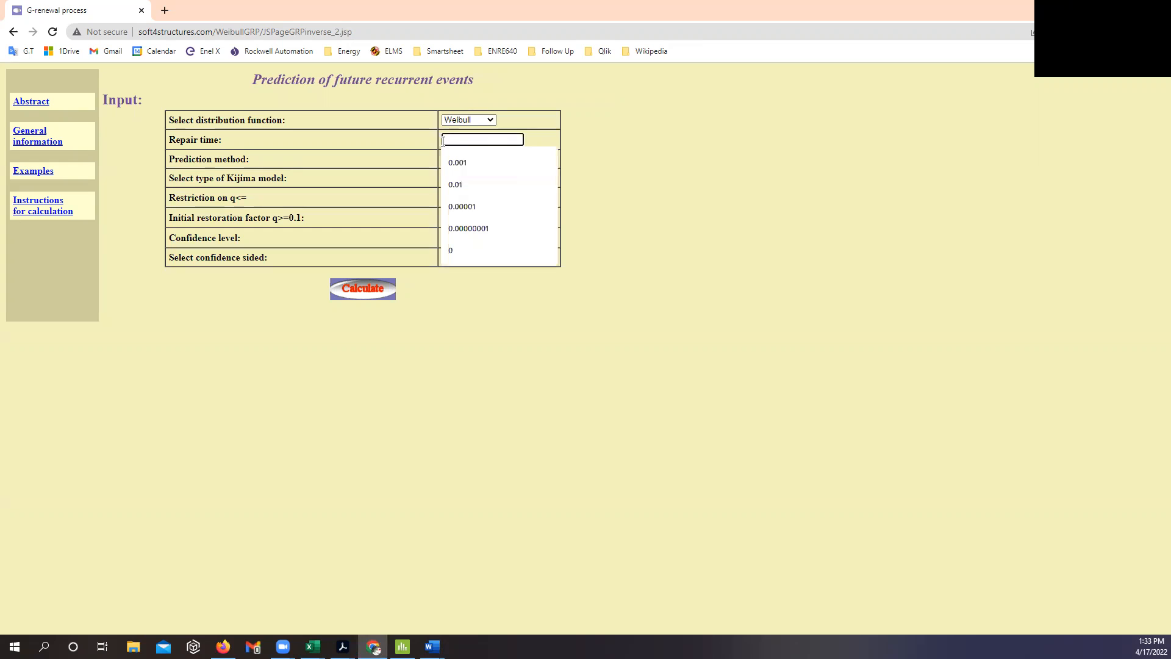
type("0.001")
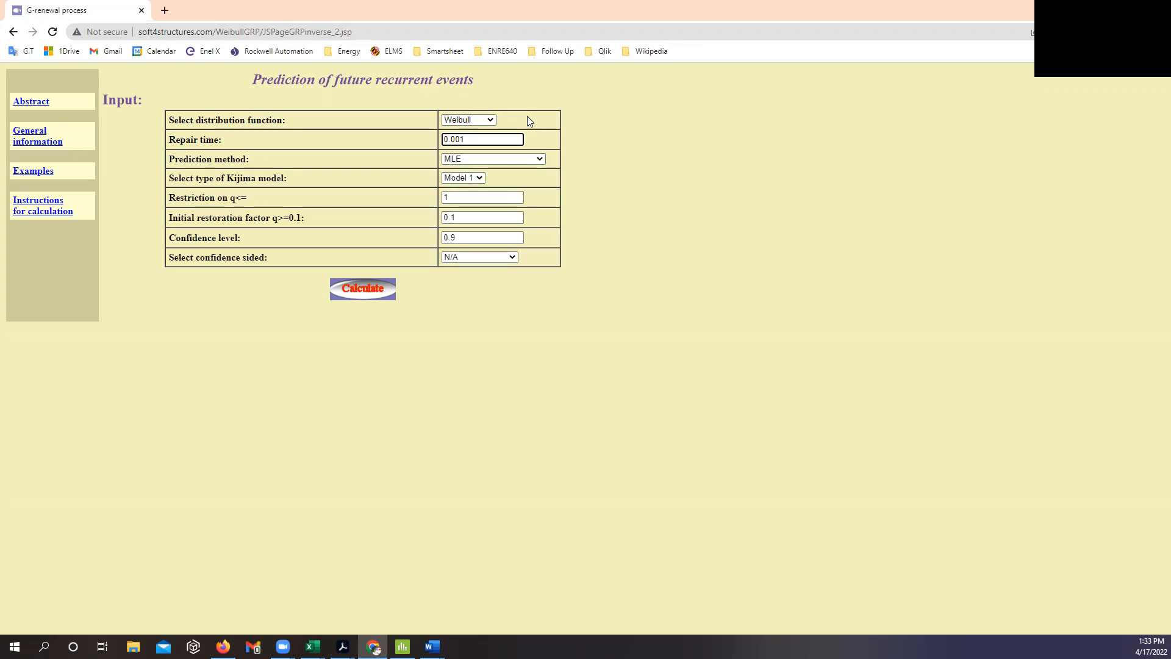
left_click(474, 181)
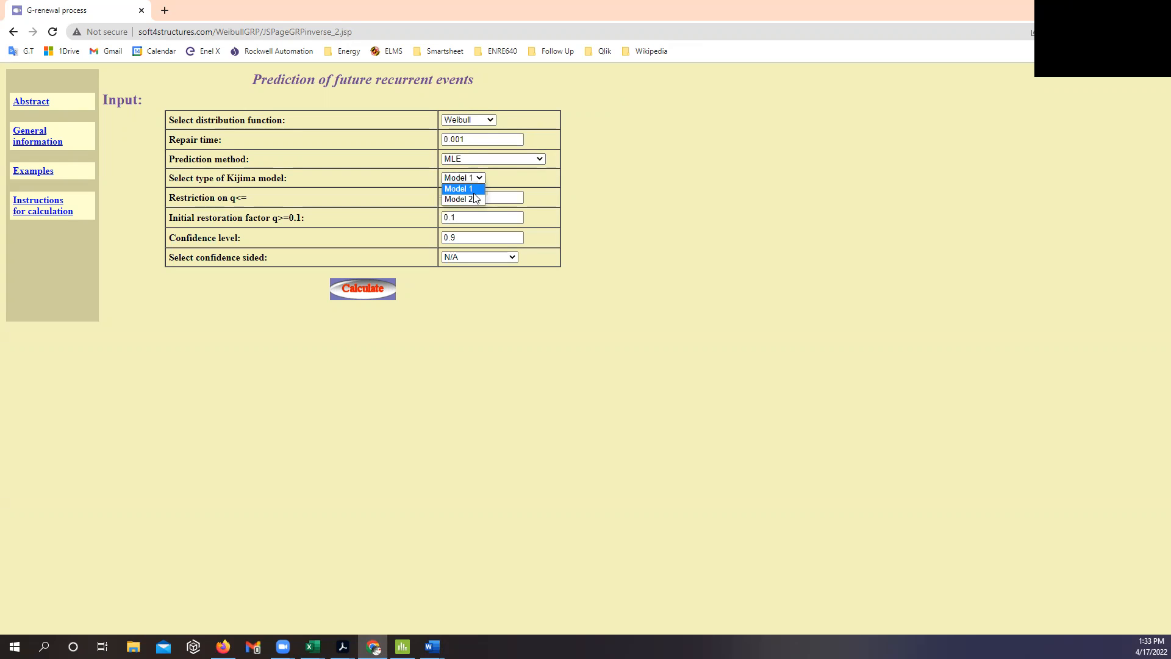
left_click(474, 188)
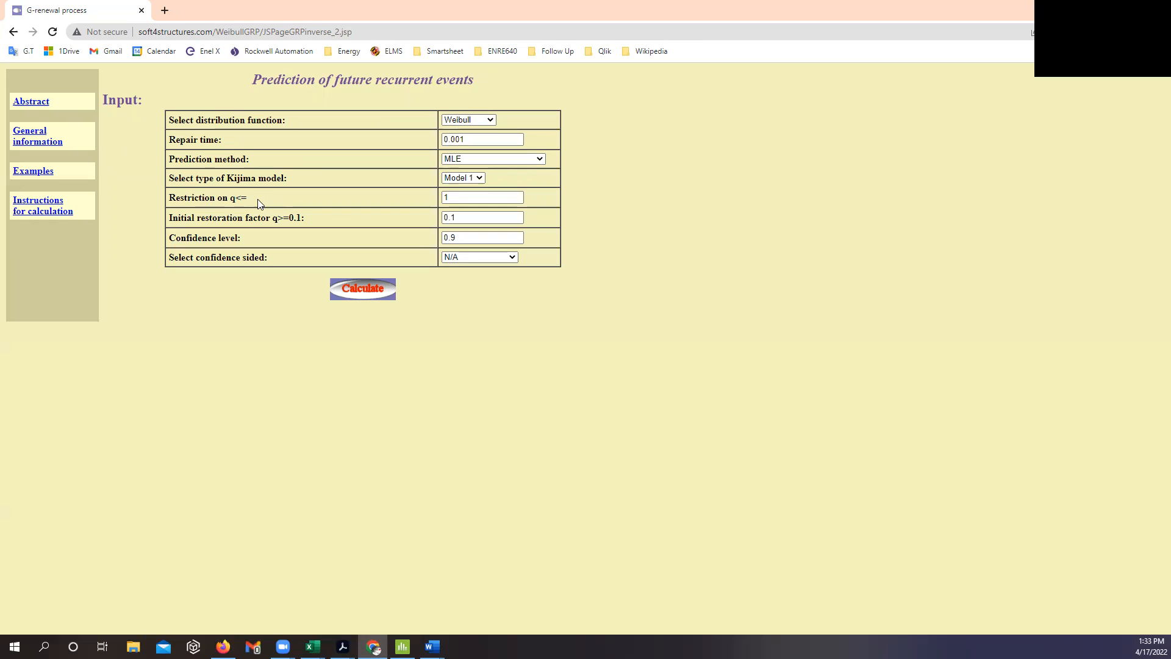
Step: Try to calculate the prediction with an initial restoration factor of 0
mouse_move(343, 646)
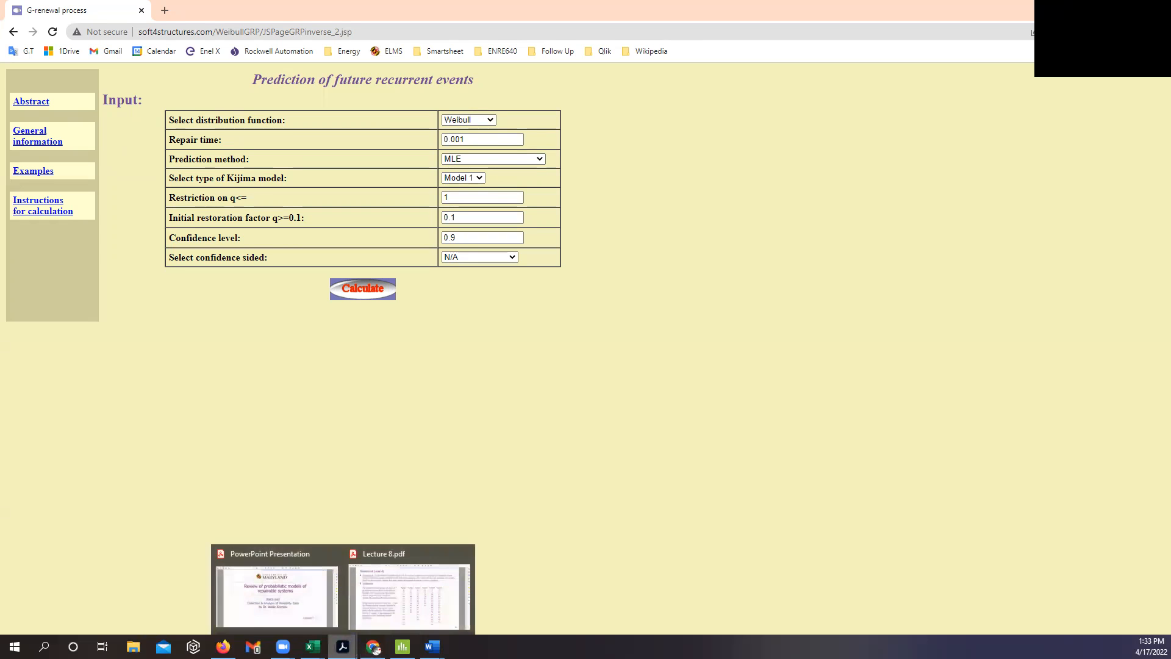
left_click(409, 585)
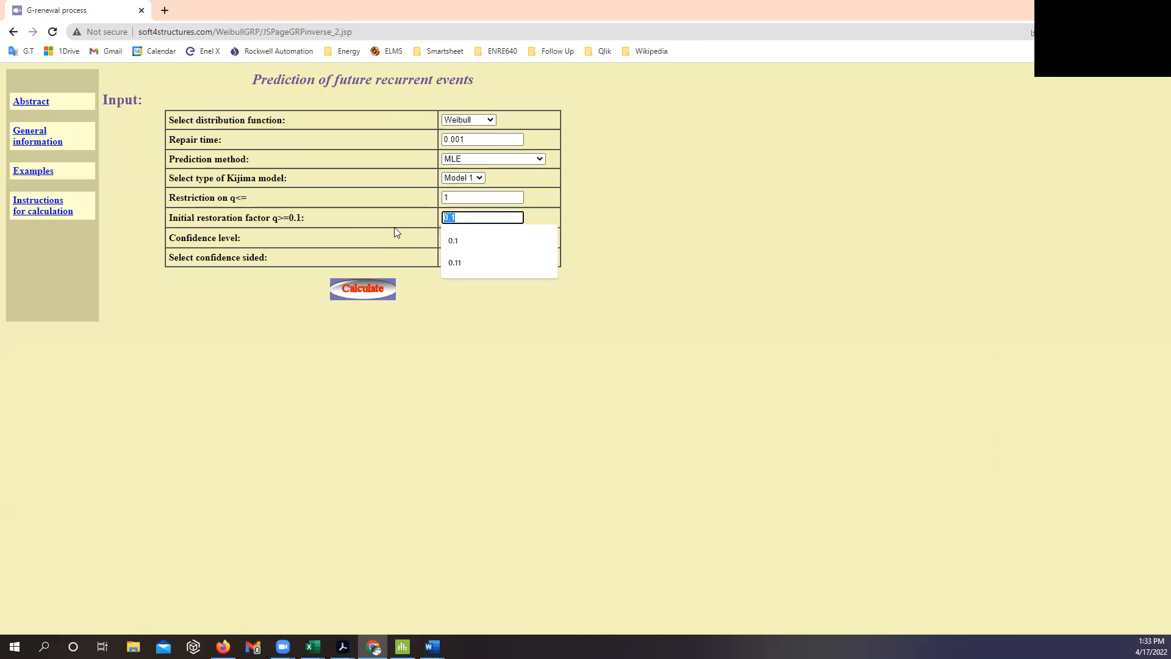
type("0")
left_click(396, 232)
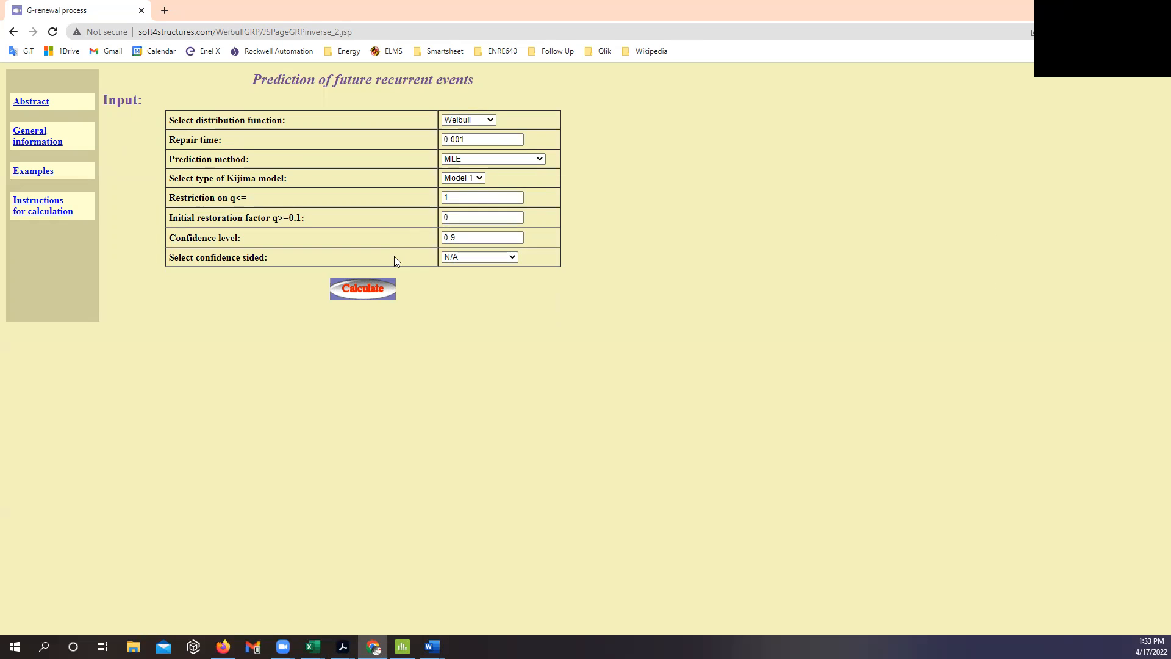
left_click(362, 291)
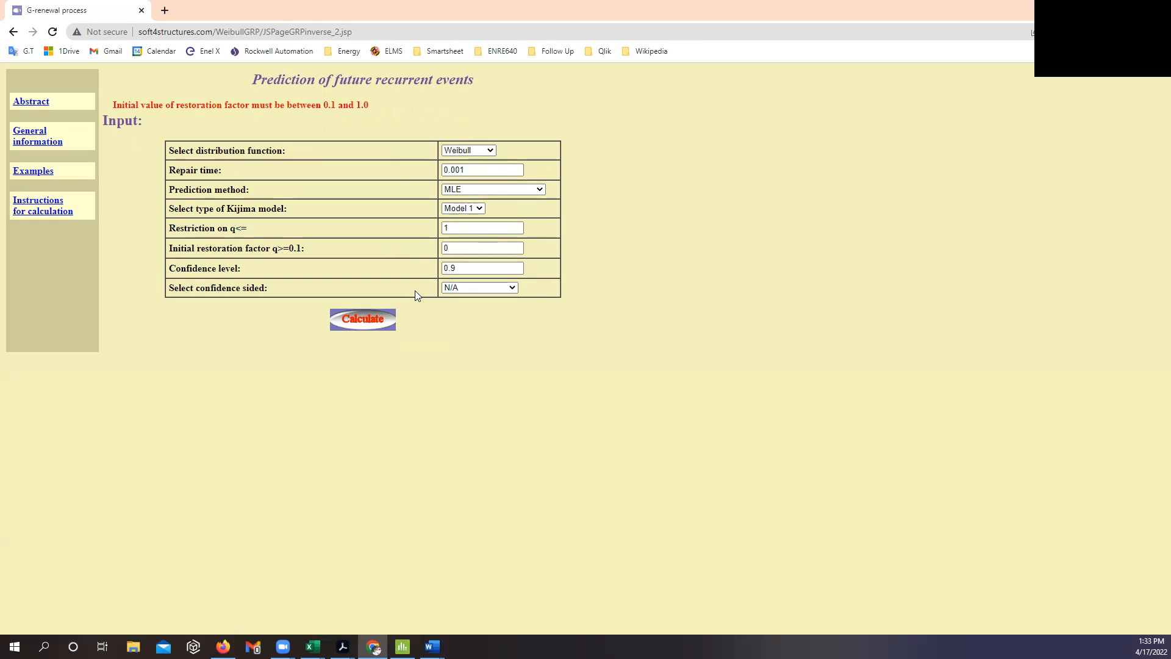
Step: Set the initial restoration factor to 0.1, the lower limit given by the form
left_click_drag(368, 105, 212, 105)
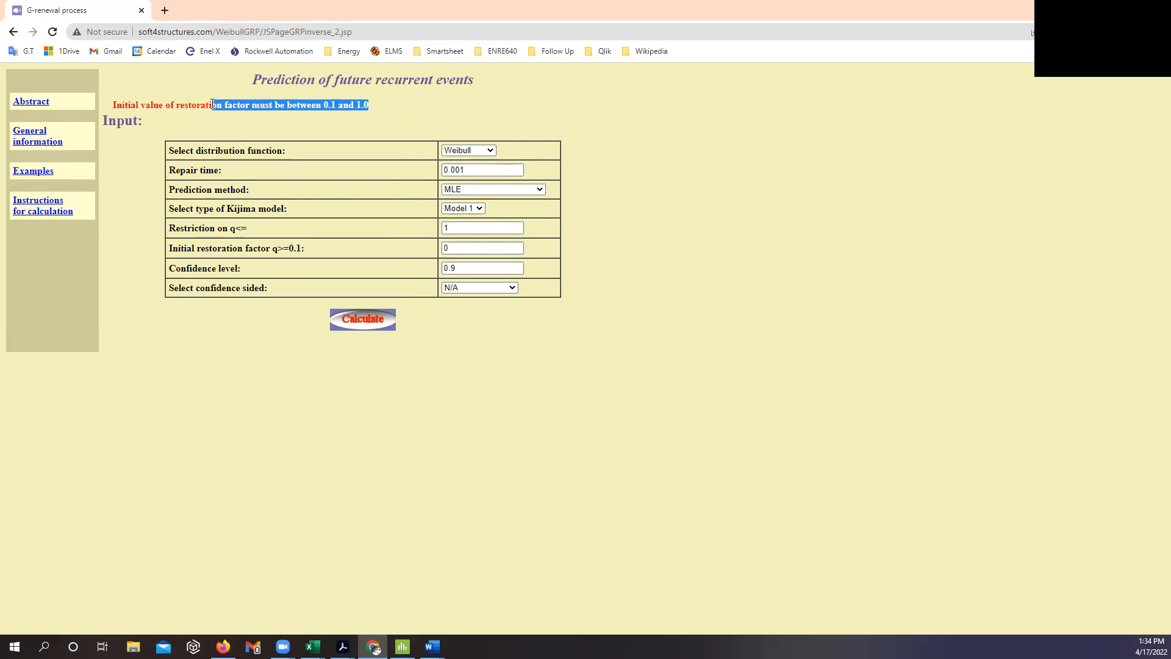
left_click(249, 105)
left_click_drag(322, 105, 369, 105)
left_click(457, 246)
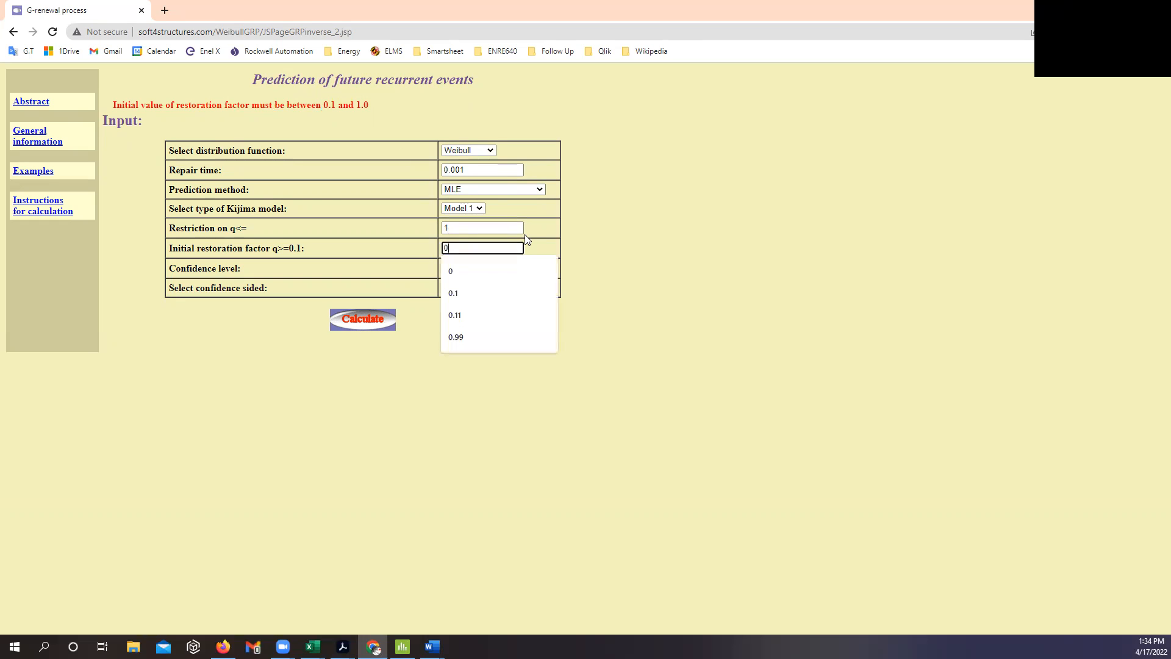
type(".1")
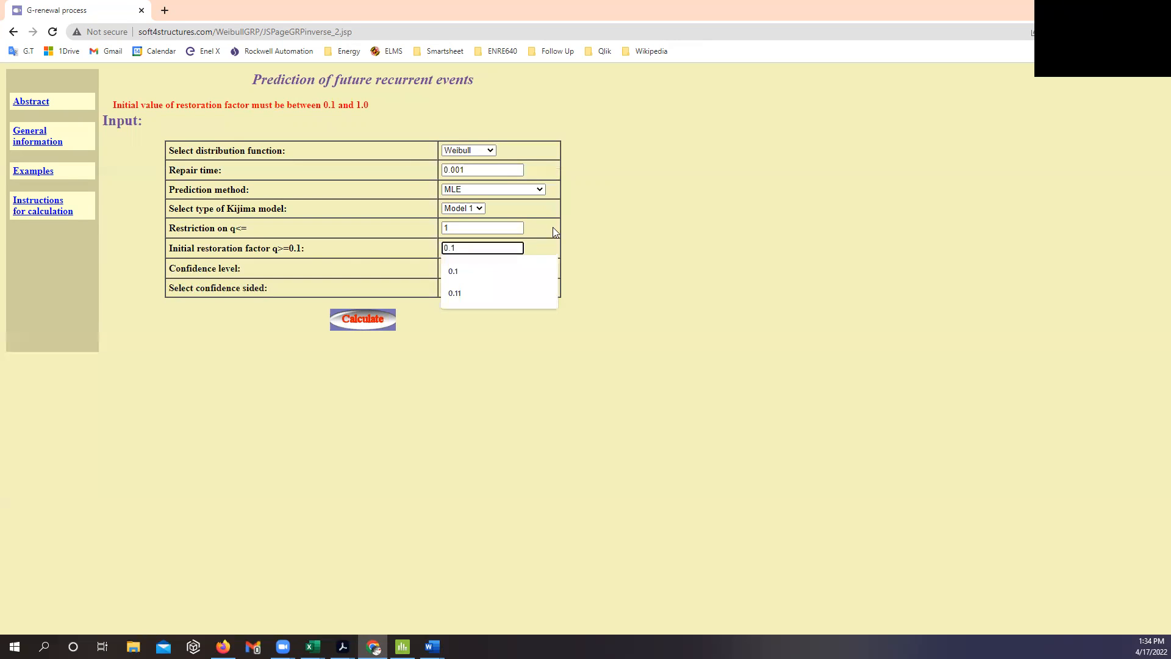
left_click(349, 247)
left_click_drag(298, 248, 303, 249)
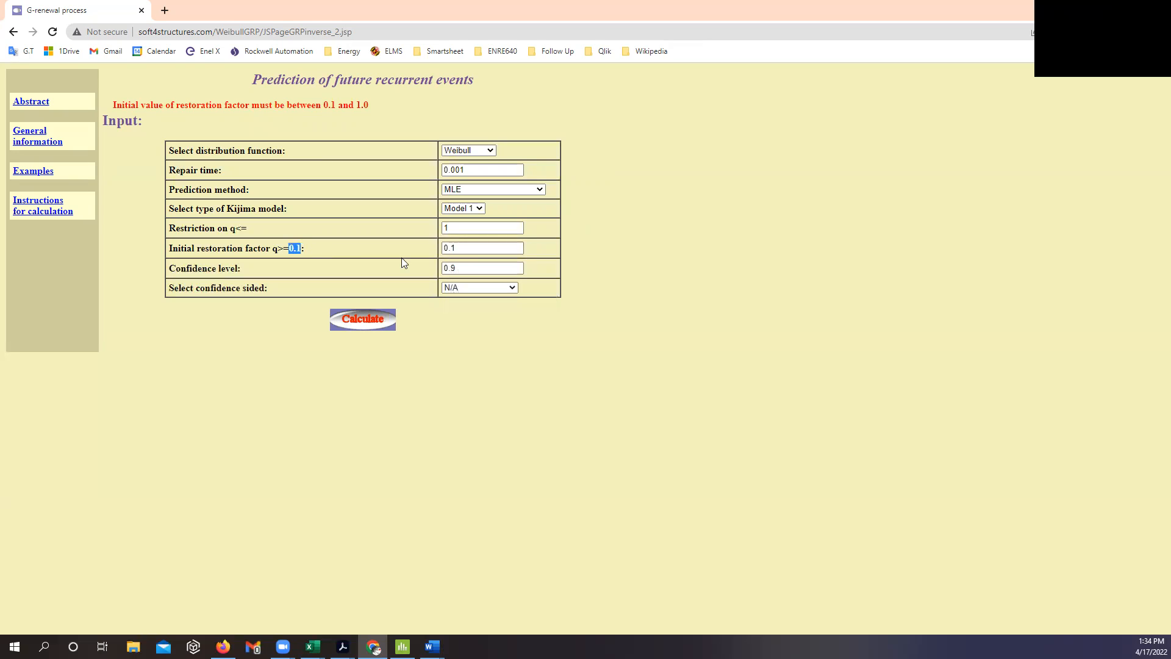
key("alt+Tab")
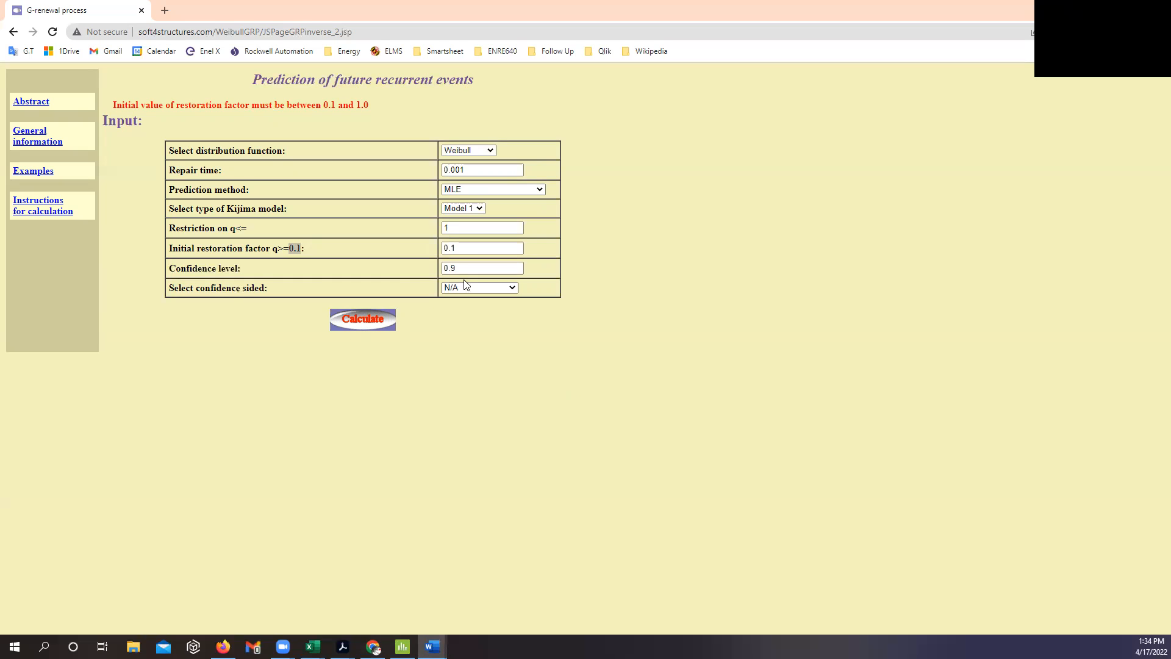
left_click(469, 245)
double_click(469, 245)
left_click(422, 244)
left_click(467, 249)
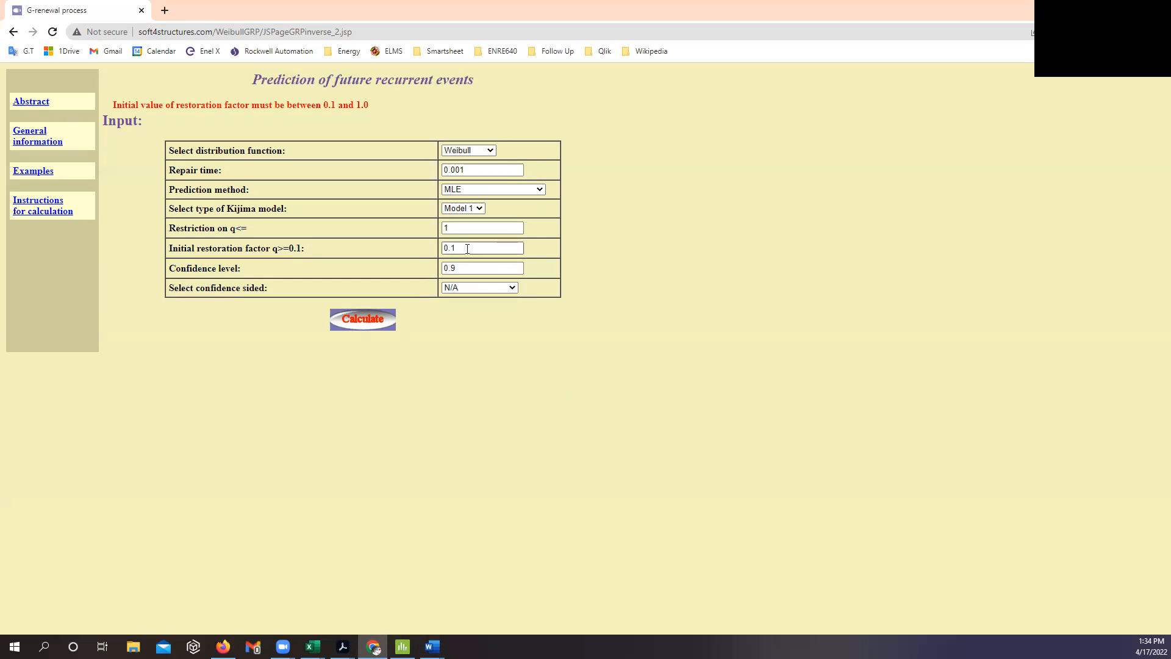
left_click(432, 646)
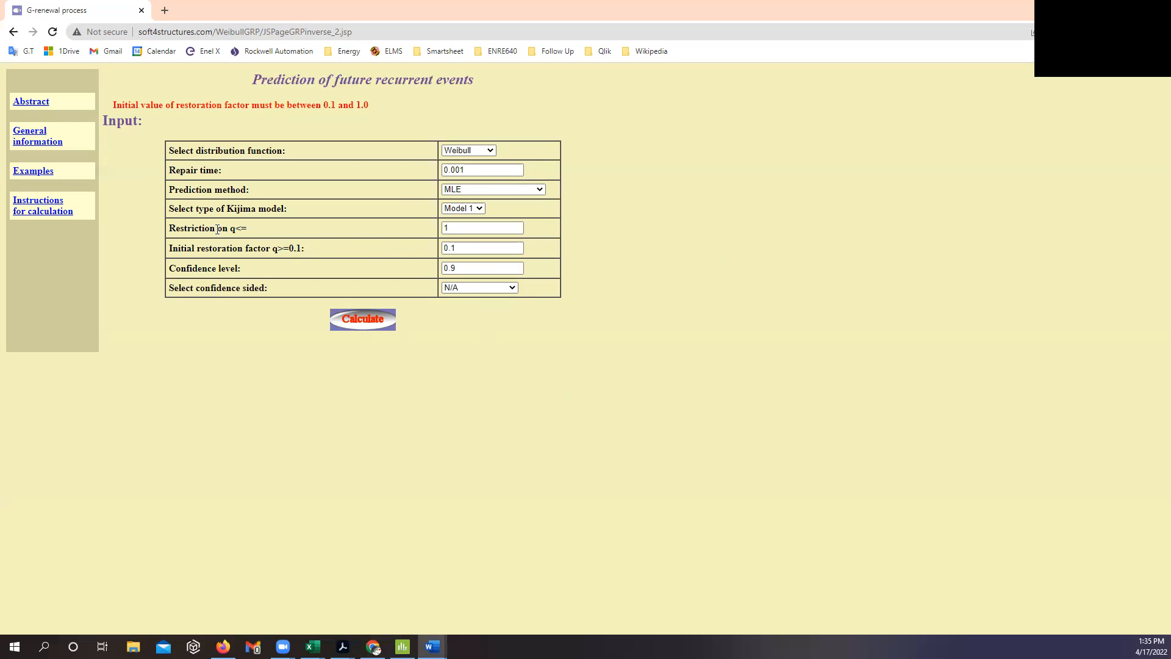
left_click(454, 229)
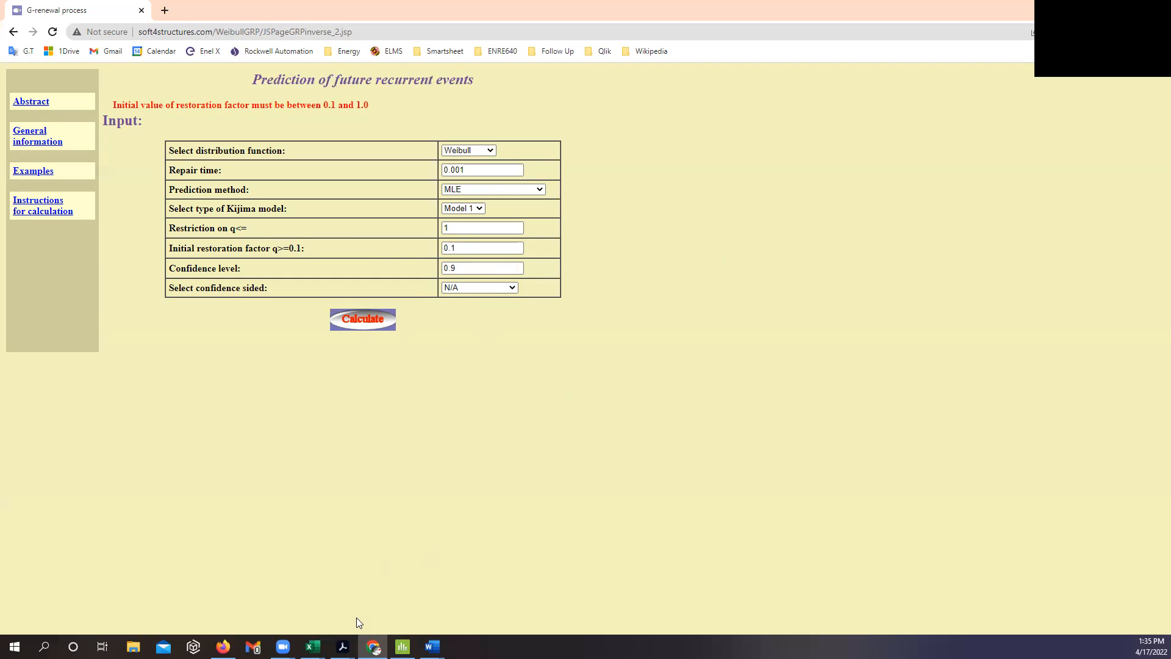
mouse_move(342, 647)
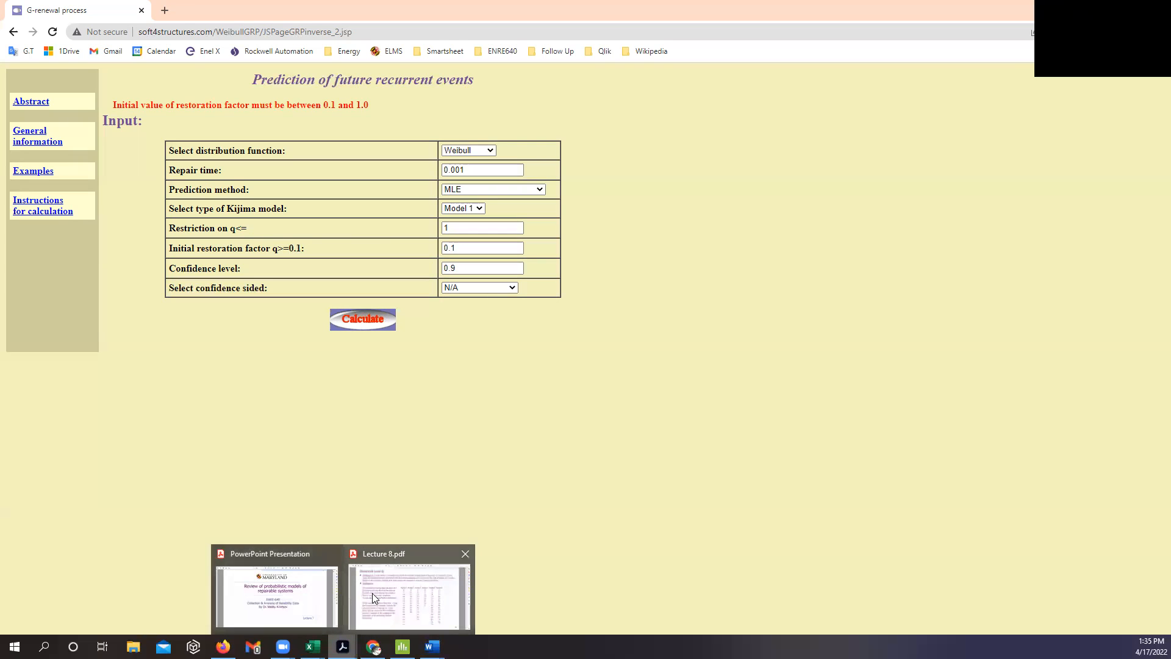
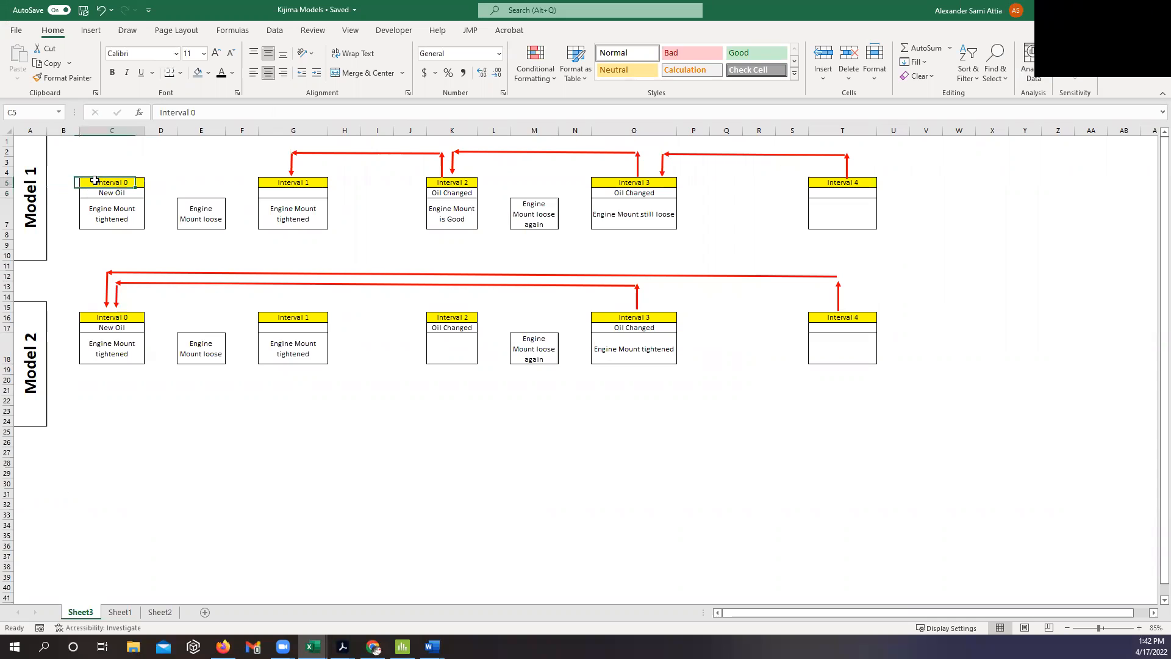
Step: In the Kijima Models workbook, examine Model 1's Interval 0 oil and engine mount entries and the mount entry between Intervals 0 and 1
left_click_drag(125, 179, 125, 214)
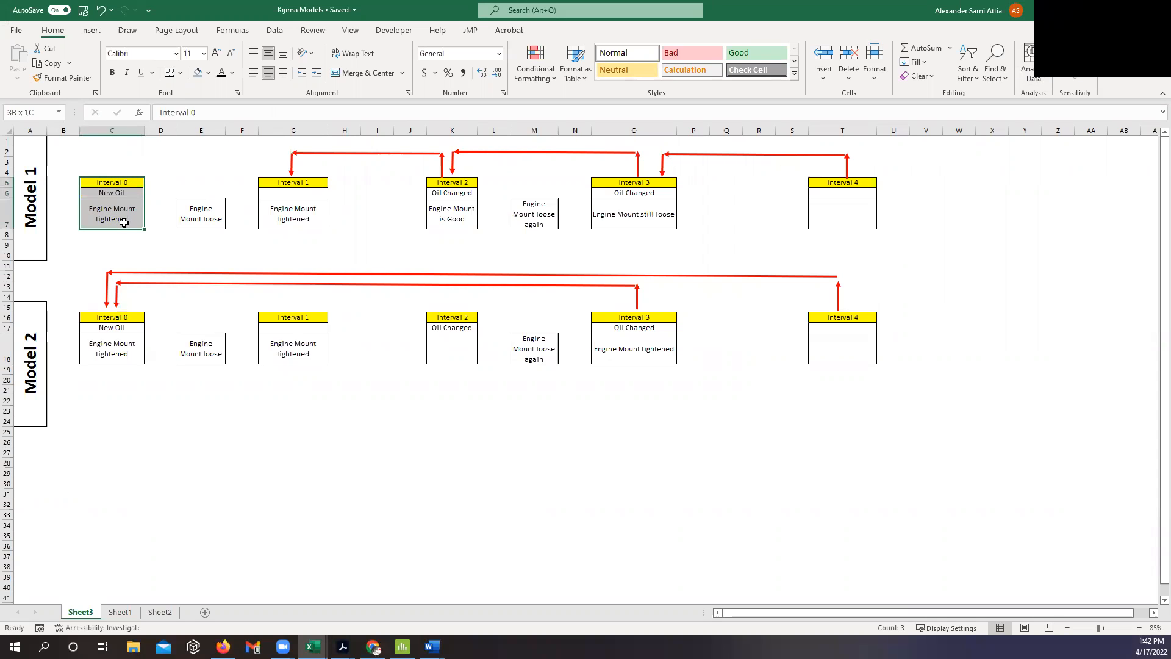
left_click(125, 195)
left_click(115, 211)
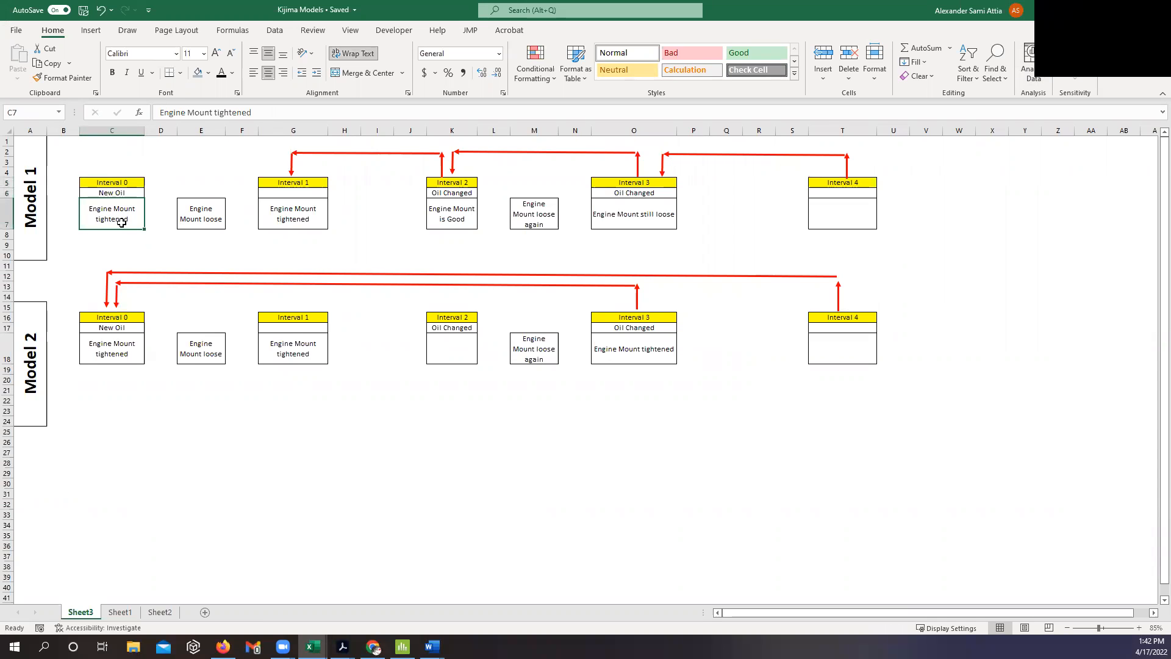
left_click(124, 193)
left_click(129, 209)
left_click(127, 196)
left_click_drag(128, 196, 125, 241)
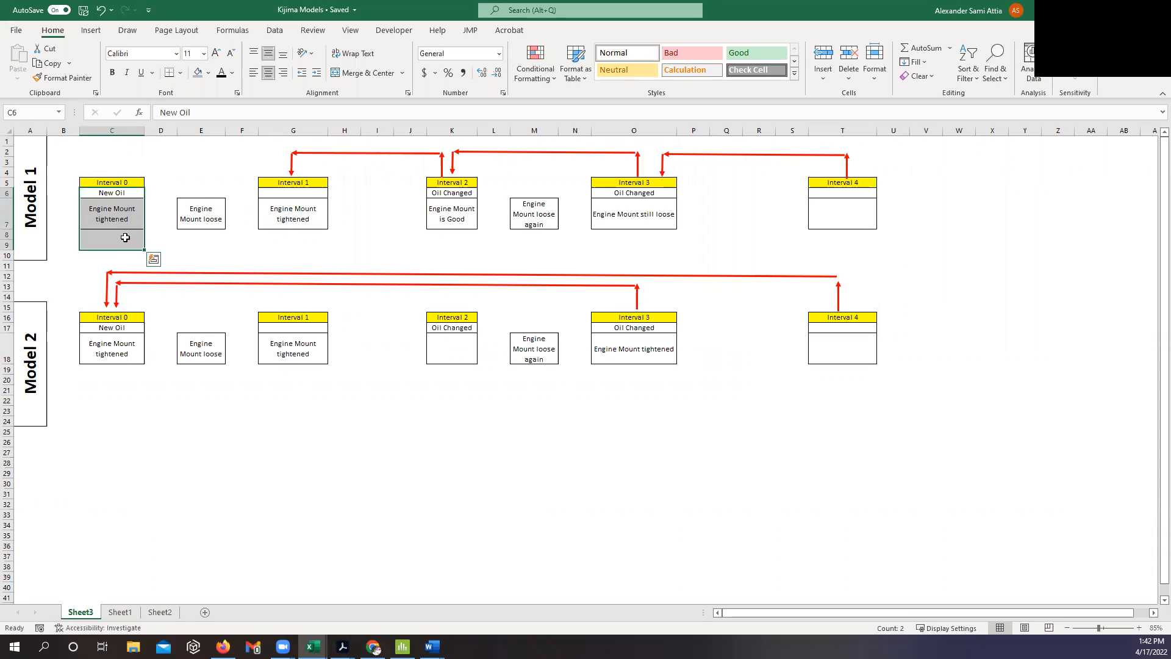
mouse_move(125, 194)
left_mouse_down()
mouse_move(122, 219)
mouse_move(130, 209)
left_mouse_up()
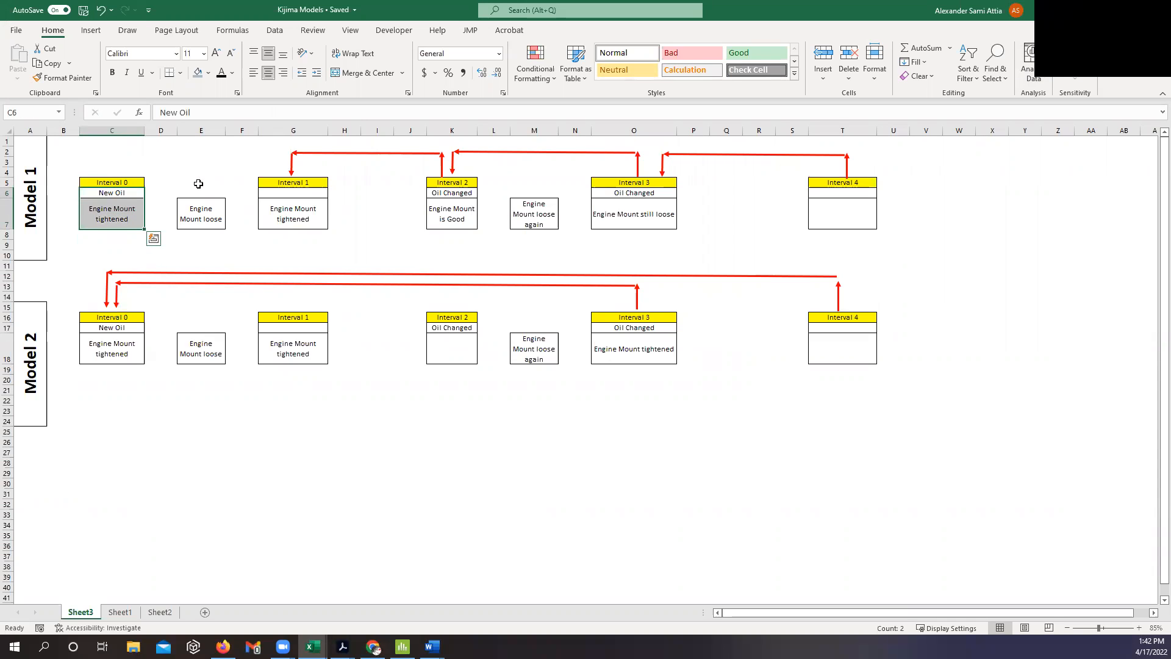
left_click(126, 182)
left_click(211, 213)
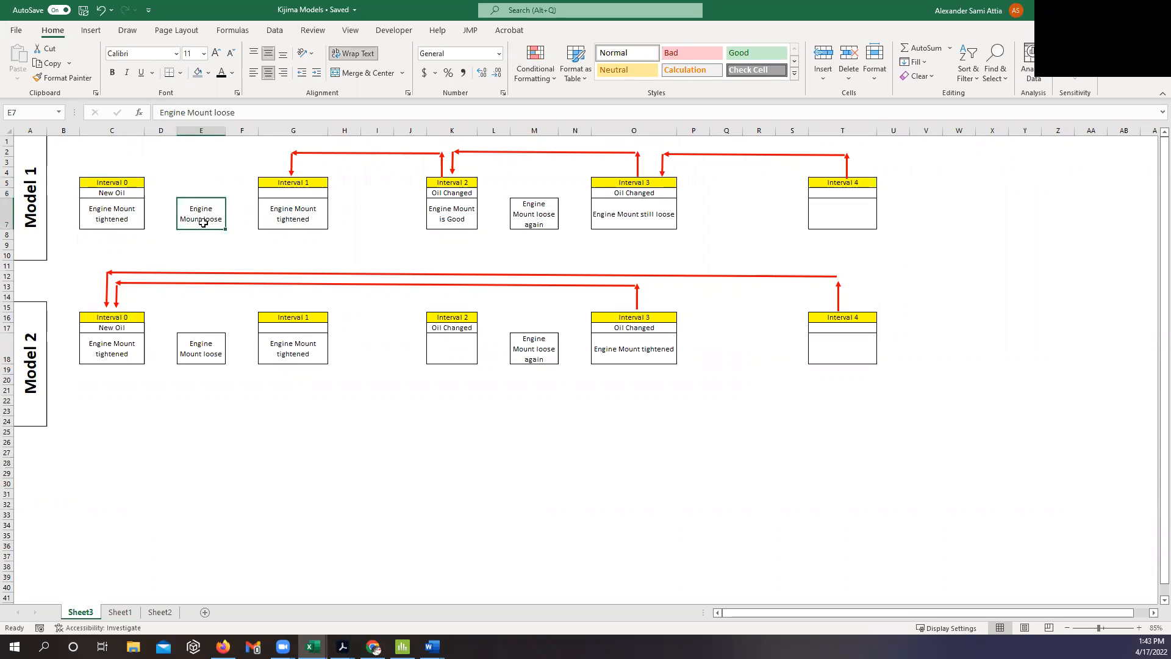
Step: Examine Model 1's Interval 1 and Interval 2 entries and the engine mount entry between Intervals 2 and 3
left_click(310, 184)
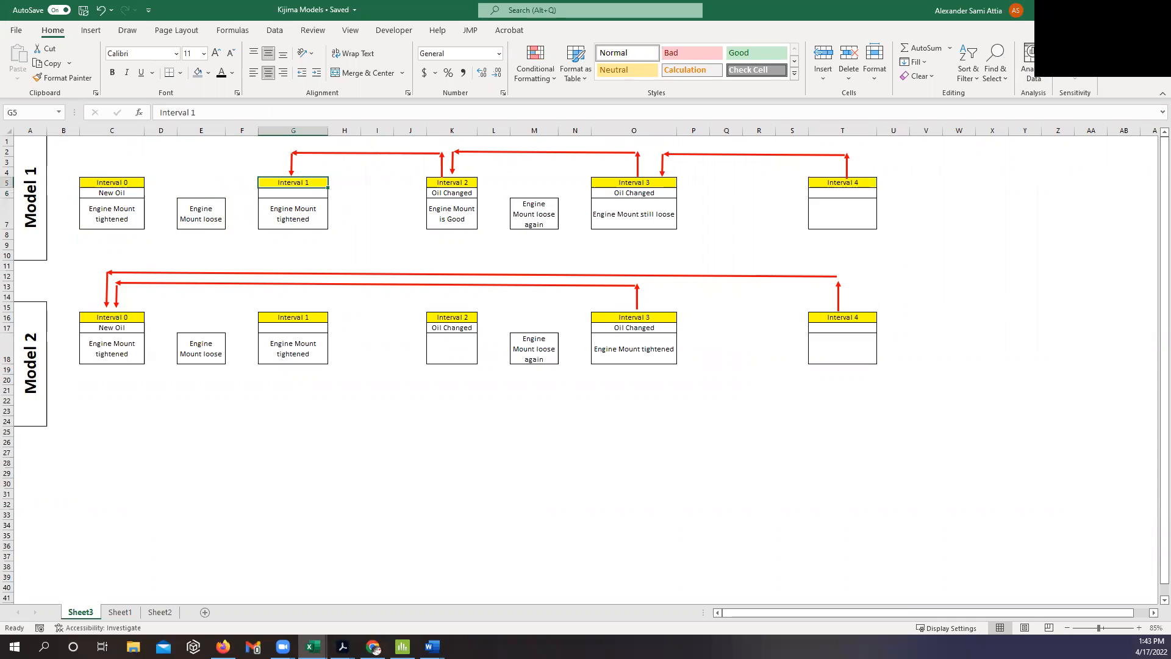
key("alt+Tab")
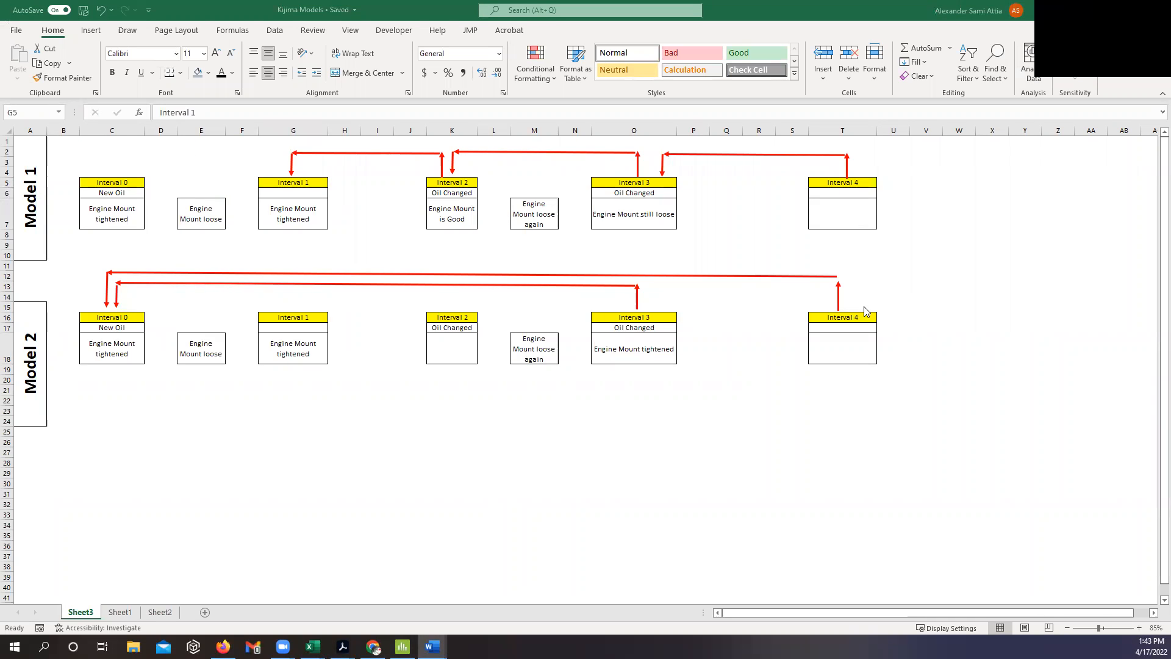
left_click(296, 221)
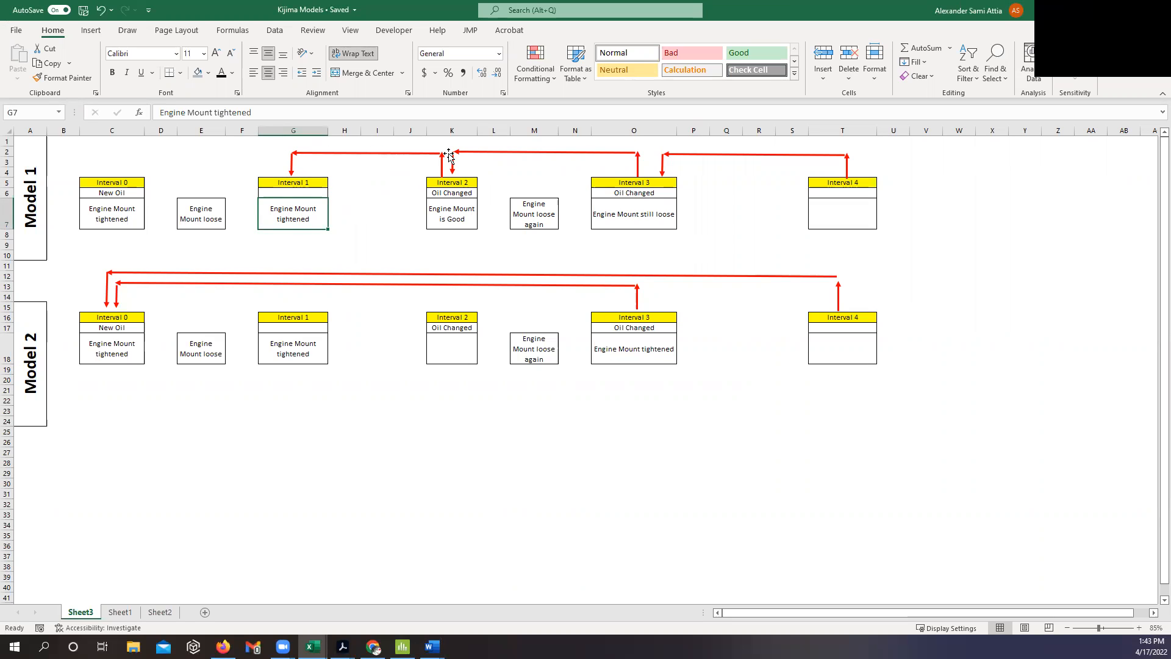
left_click(445, 184)
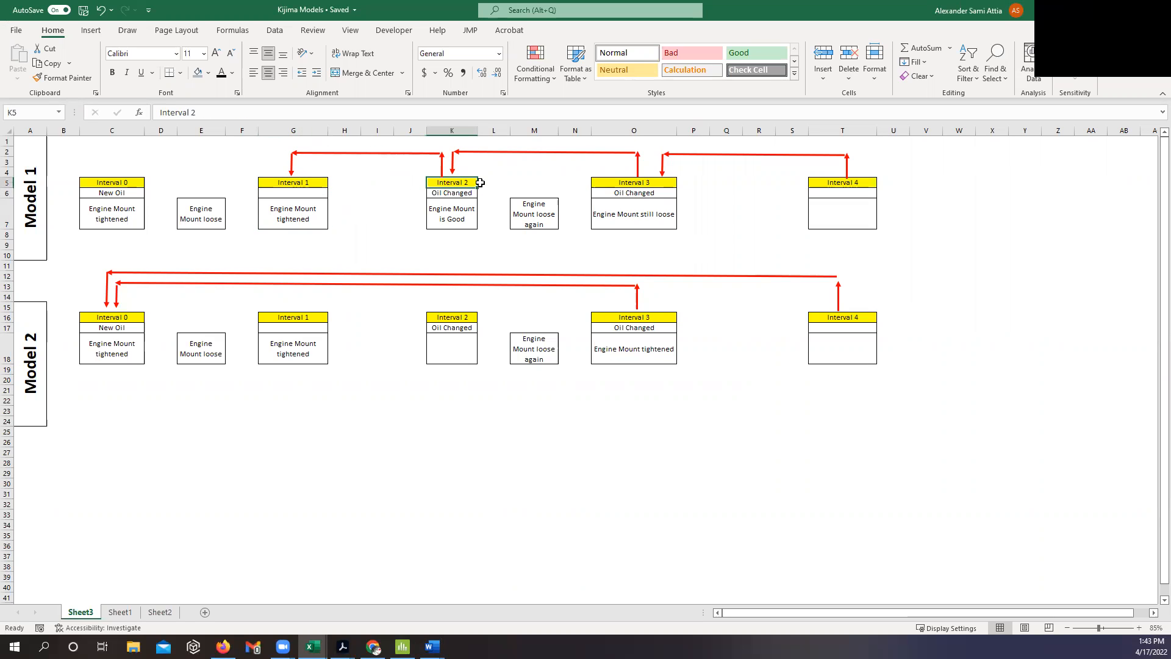
left_click(442, 193)
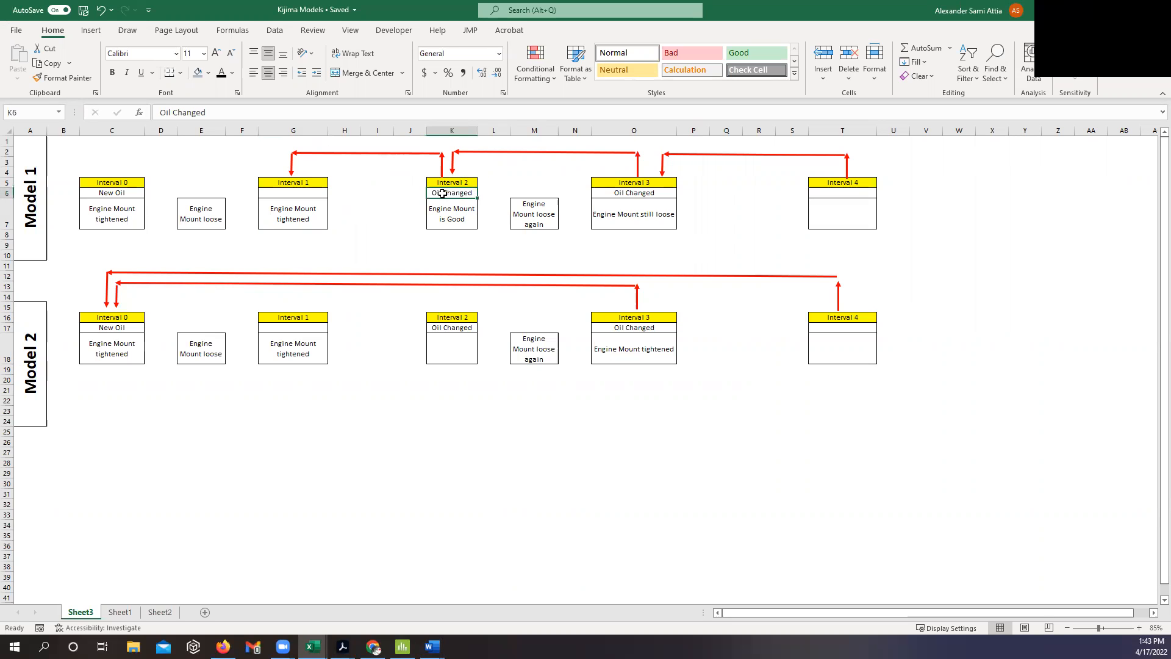
left_click(461, 218)
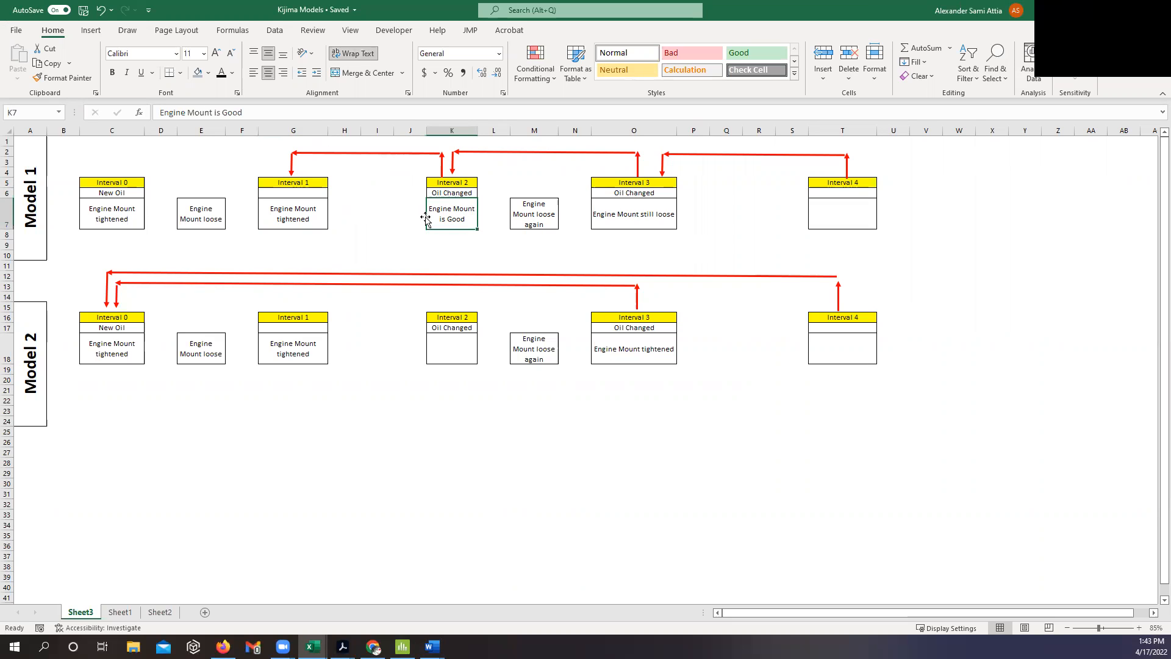
left_click(281, 223)
left_click(433, 215)
left_click(452, 183)
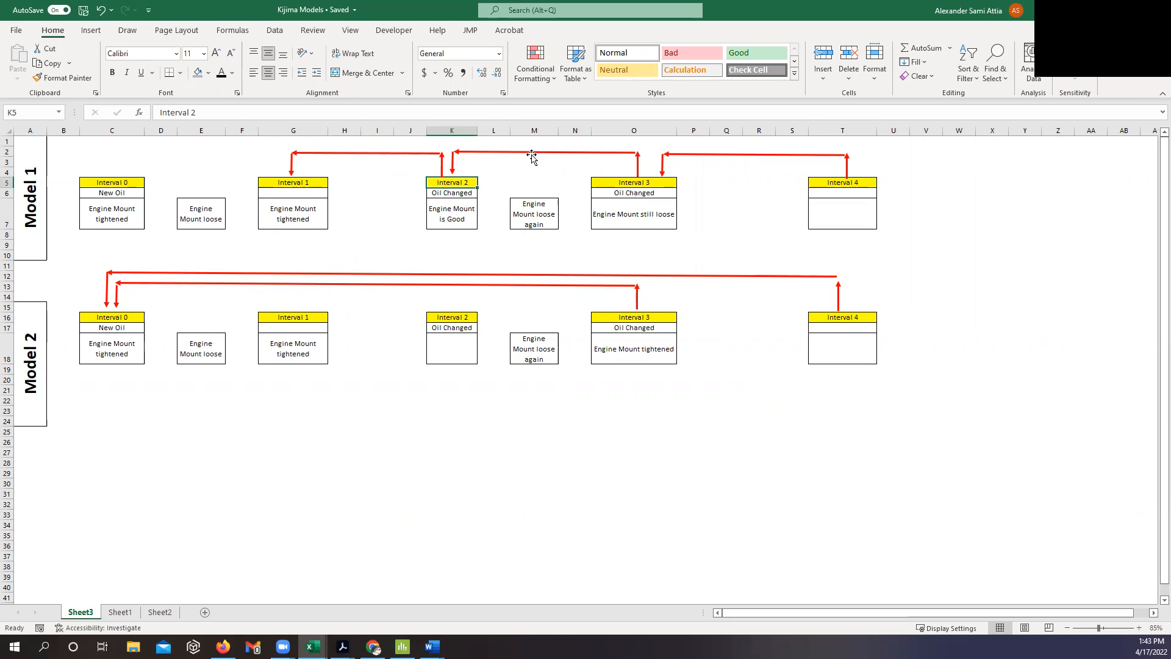
left_click(552, 222)
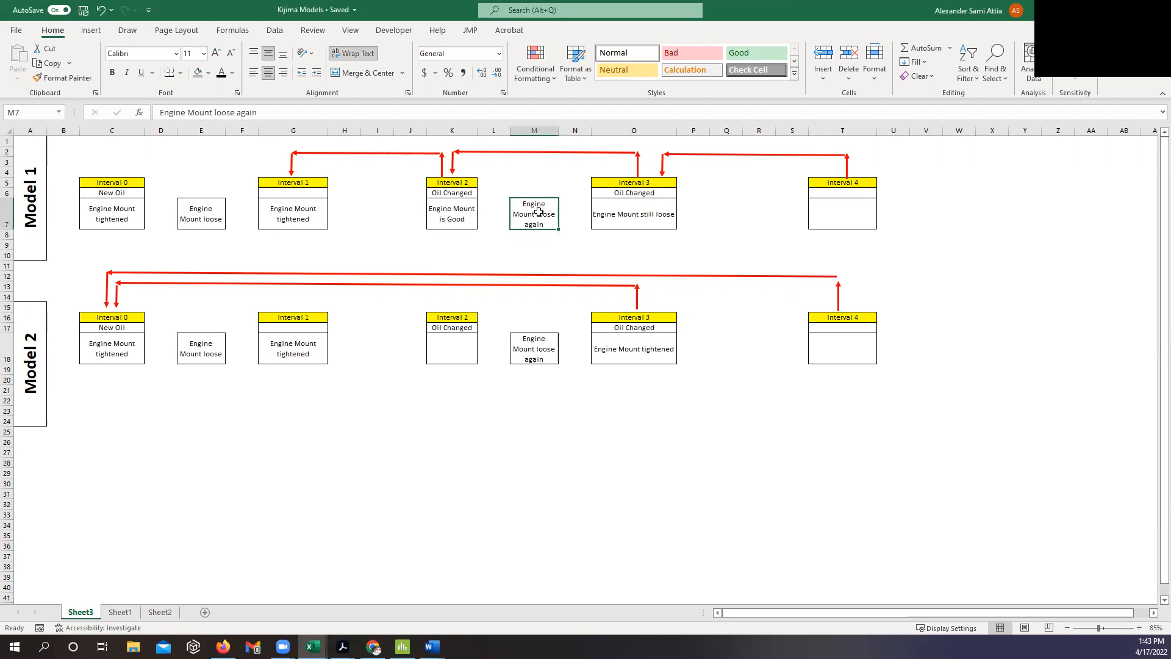
Step: Examine Model 1's Interval 3 oil and engine mount entries and the interval its repair arrow refers back to
left_click(629, 182)
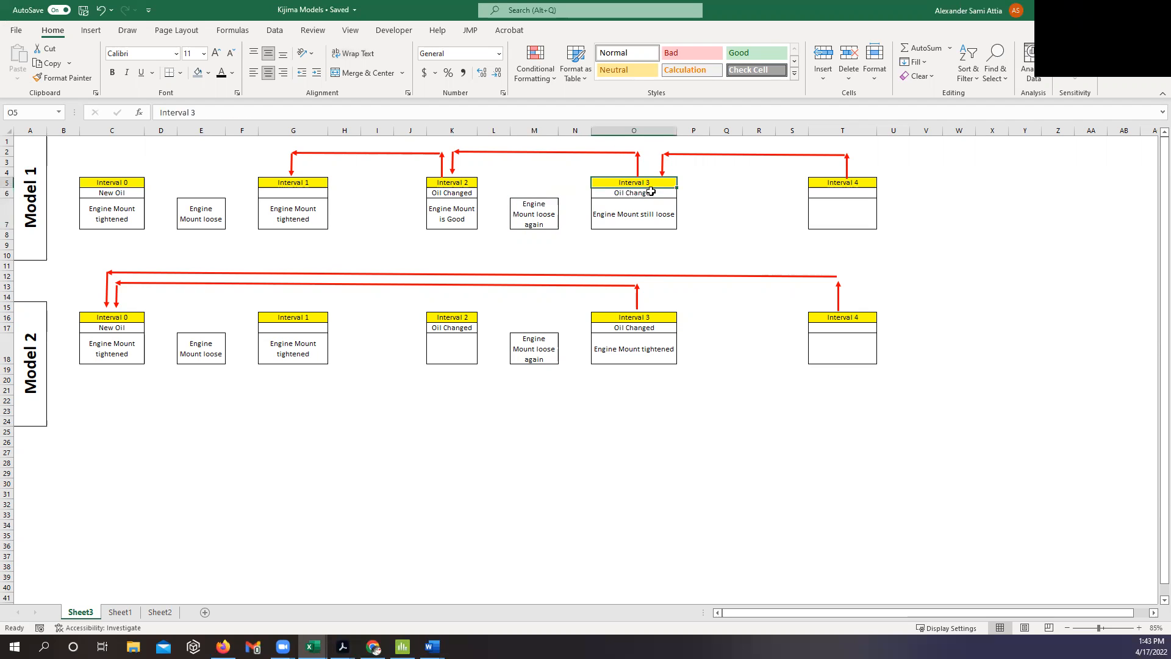
mouse_move(650, 192)
left_mouse_down()
mouse_move(576, 191)
mouse_move(660, 193)
left_mouse_up()
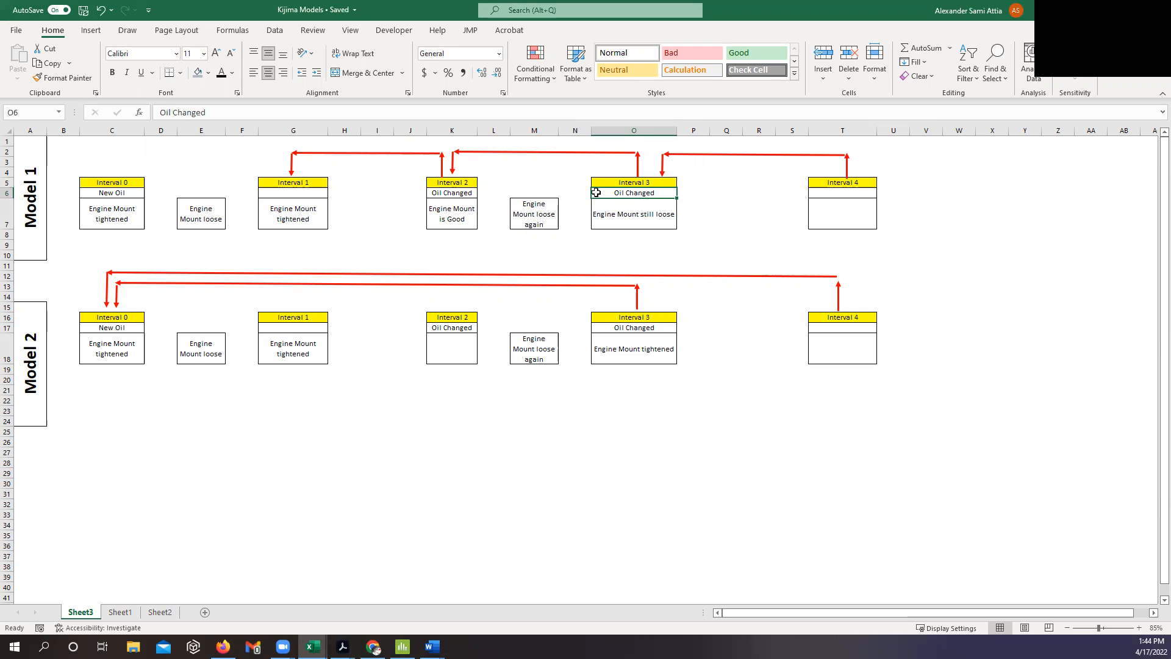
left_click(646, 223)
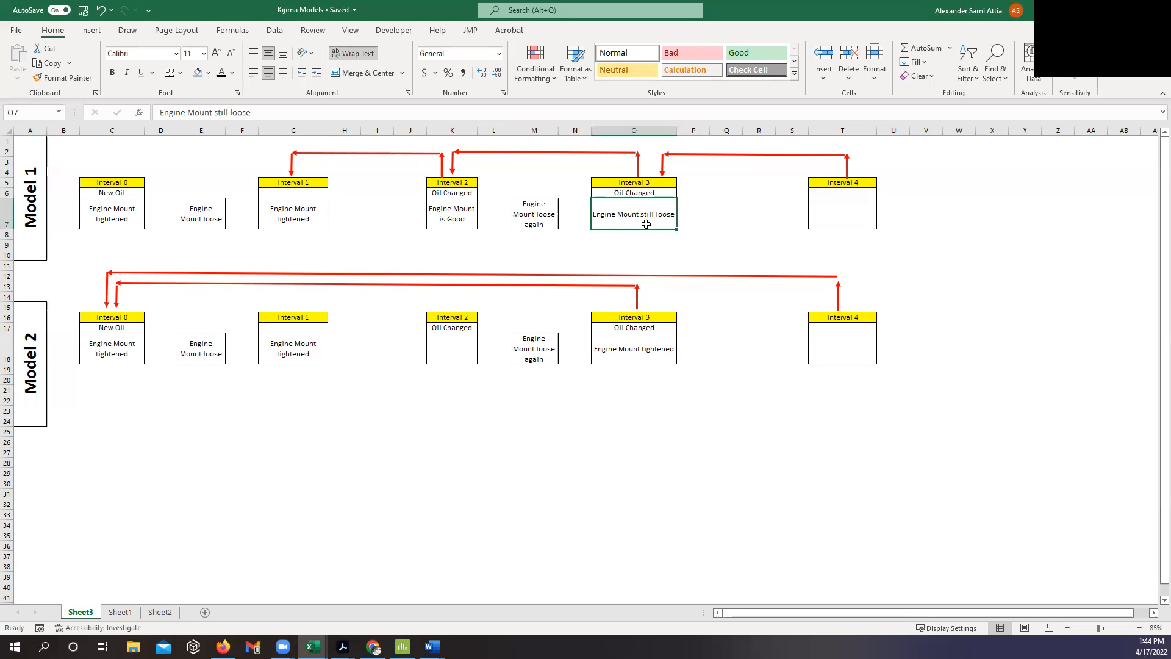
left_click(643, 183)
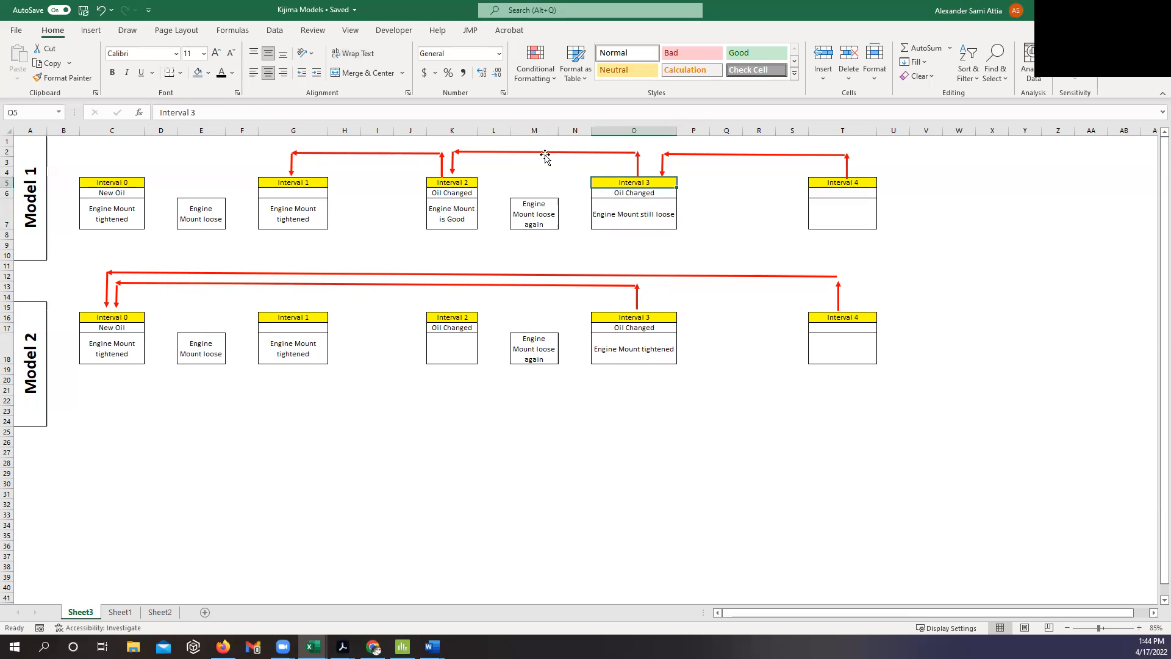
left_click(452, 183)
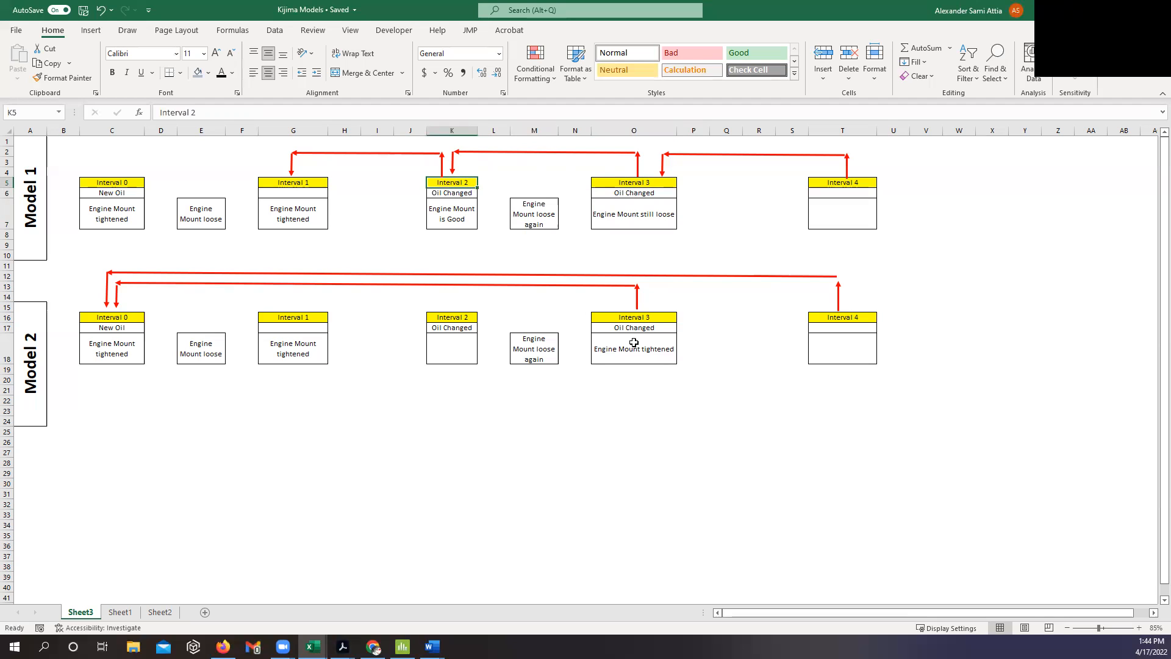
Step: Examine Model 2's Interval 3 oil change and engine mount entries
left_click(644, 317)
left_click(664, 329)
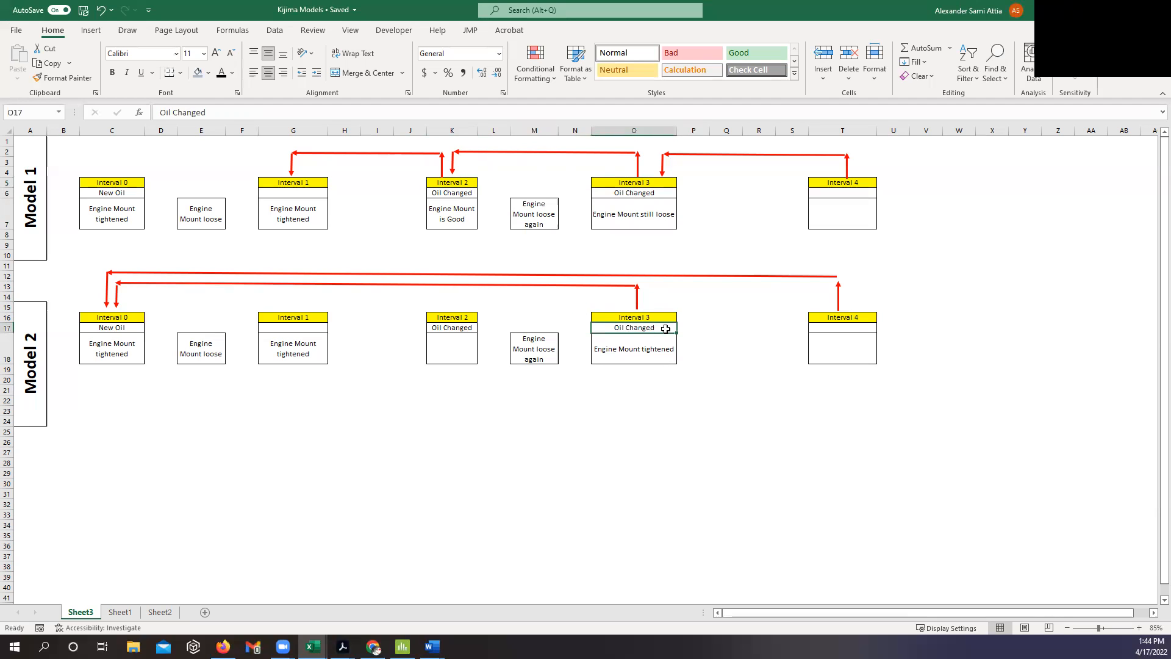
left_click_drag(16, 374, 871, 363)
left_click(649, 348)
left_click(647, 328)
left_click(620, 353)
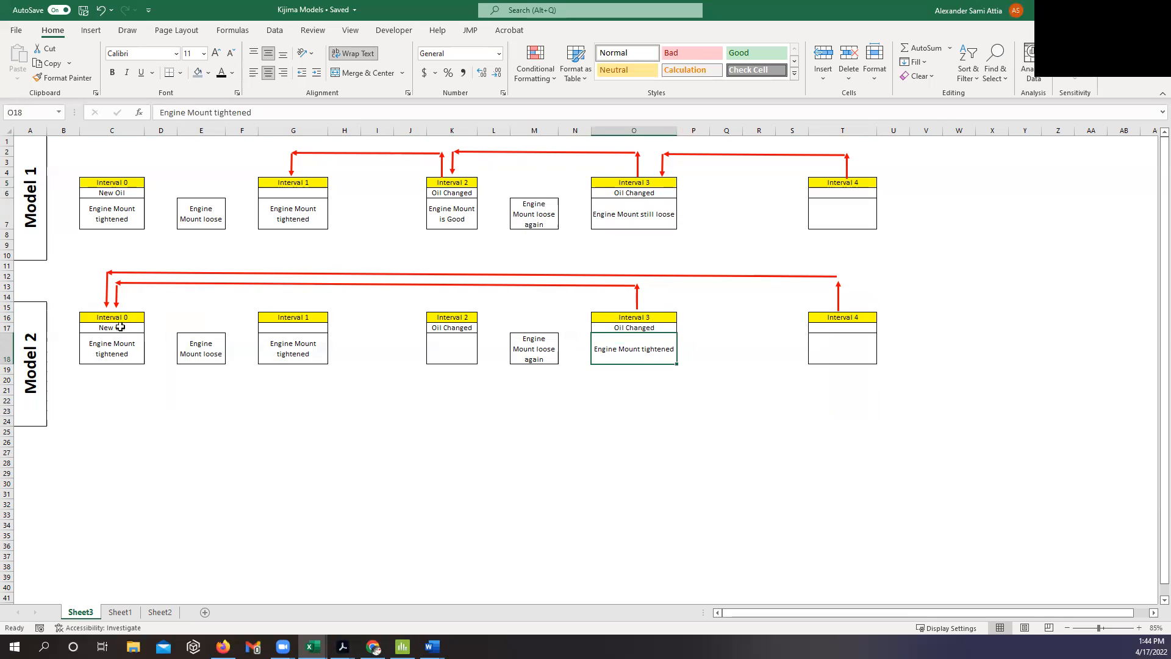
Step: Examine Model 2's Interval 0 block, including its oil and engine mount entries
left_click(121, 327)
left_click(122, 342)
left_click_drag(119, 318, 120, 340)
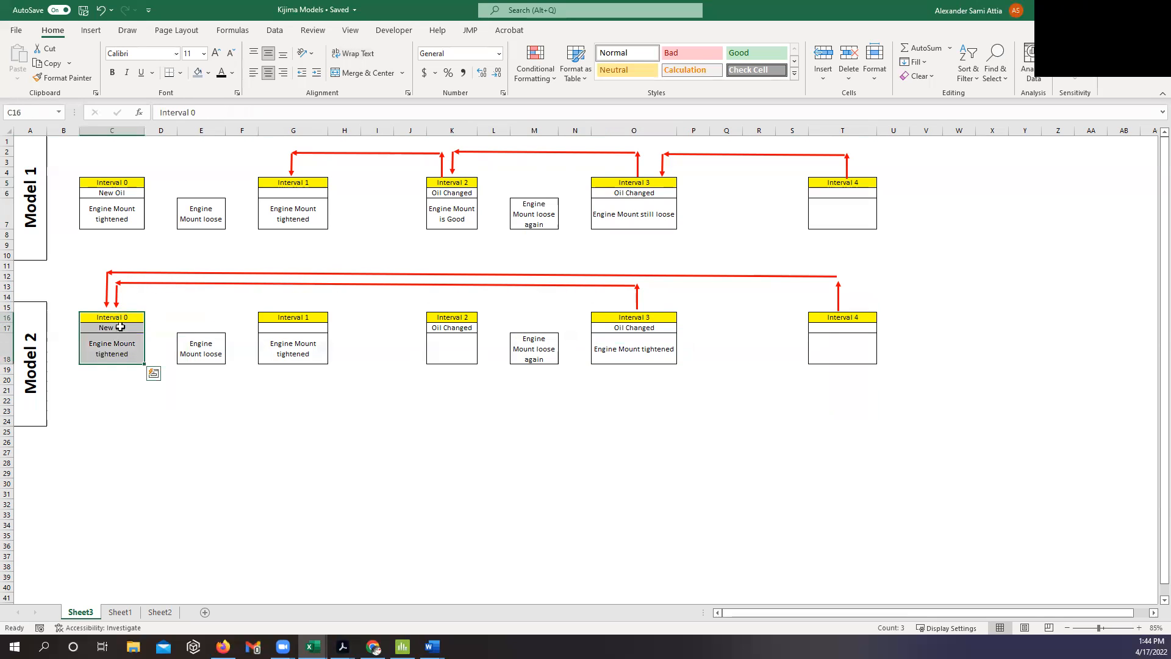
left_click(119, 318)
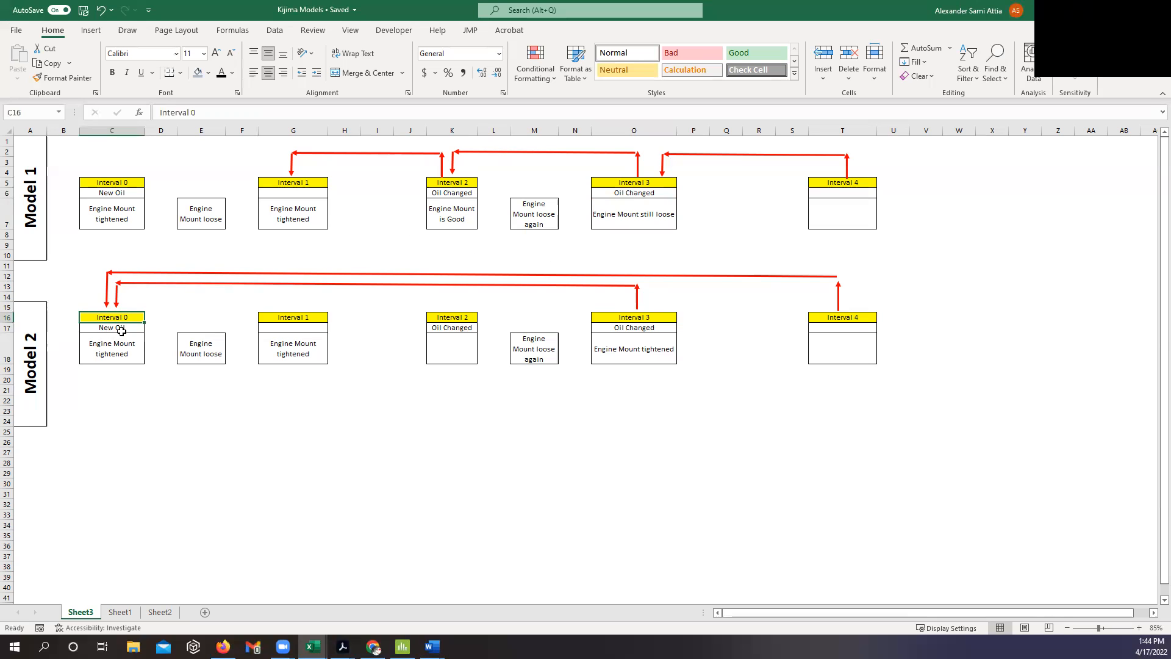
Step: Review Model 1's Intervals 0, 1 and 2 and how each one relates to the interval before it
key("alt+Tab")
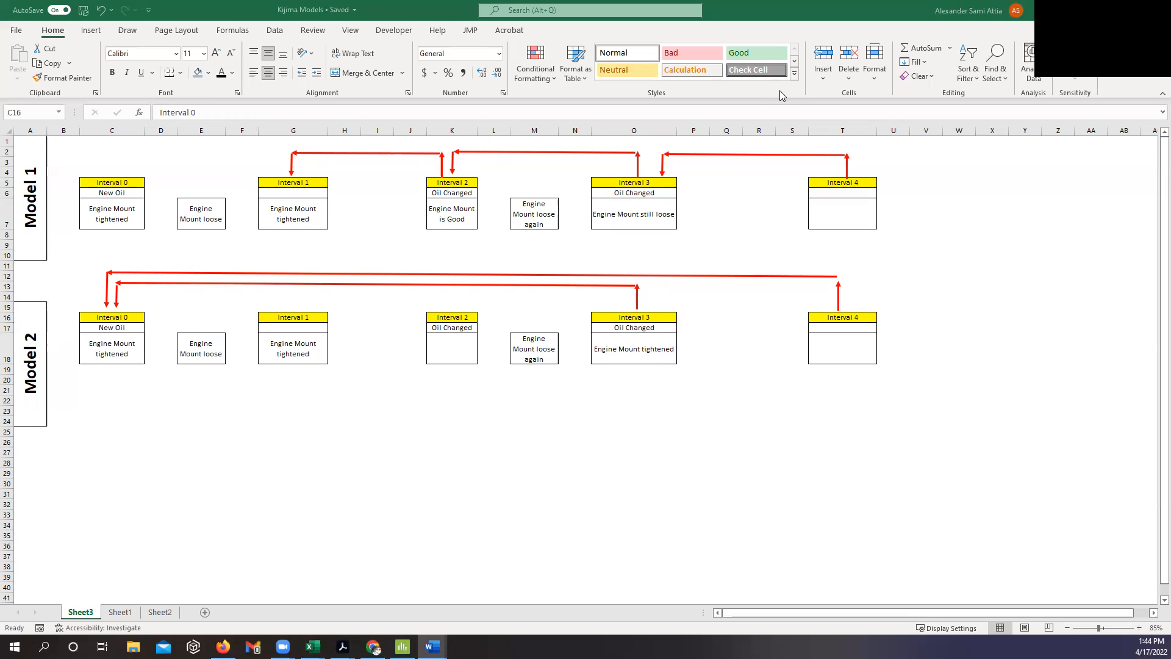
key("alt+Tab")
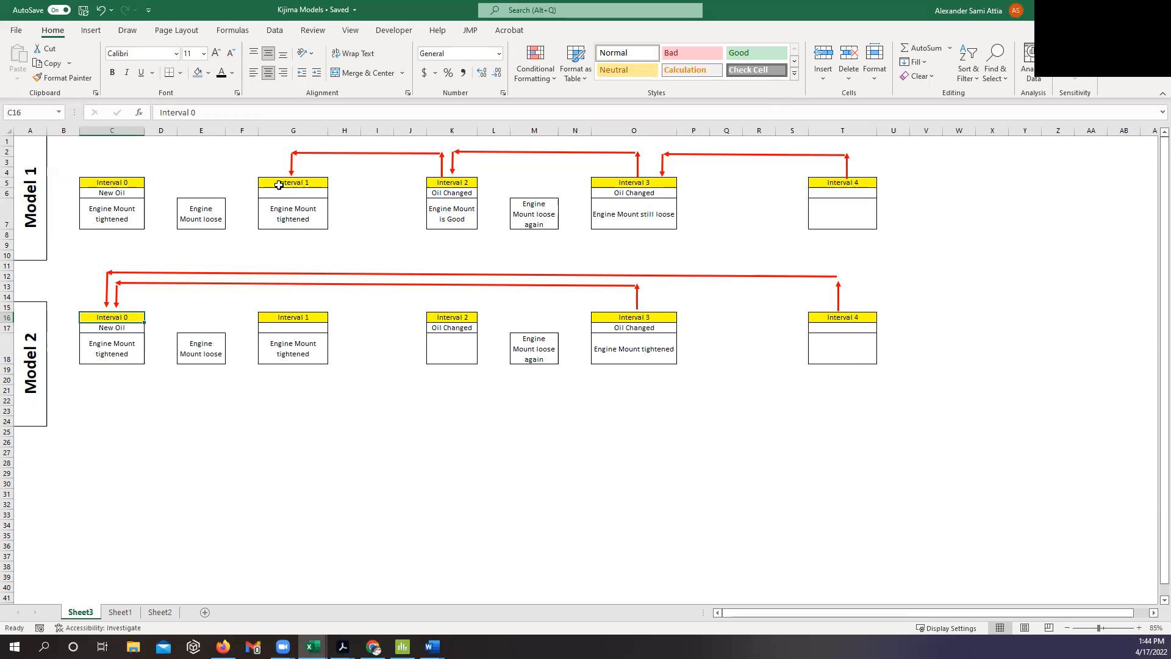
left_click(274, 184)
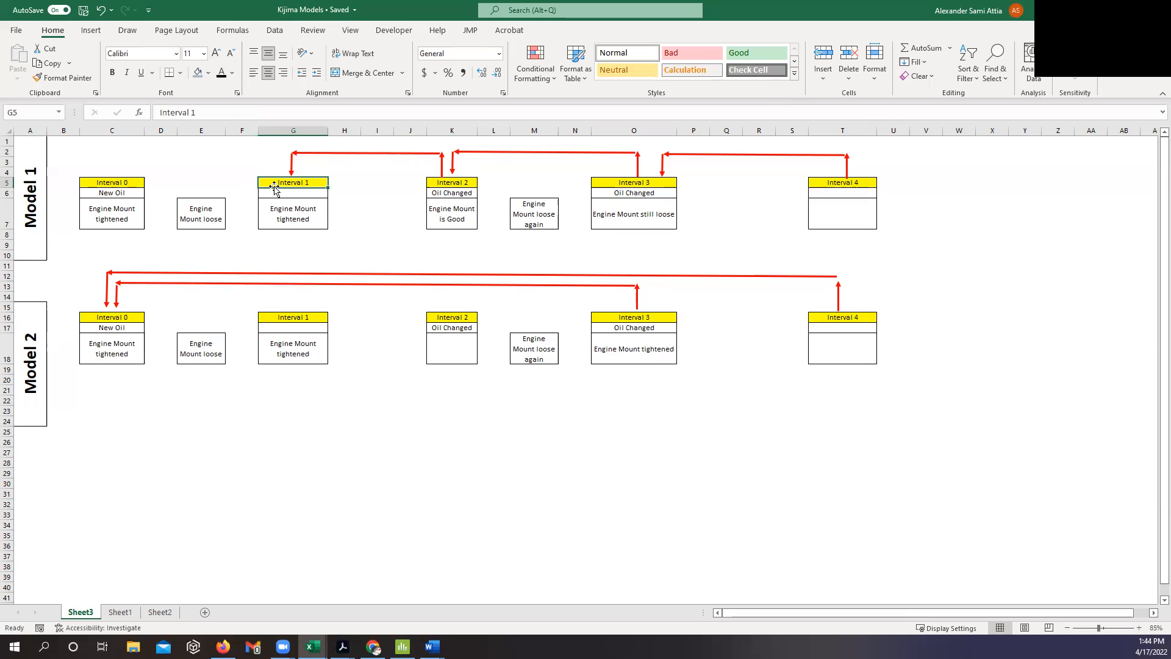
left_click(126, 183)
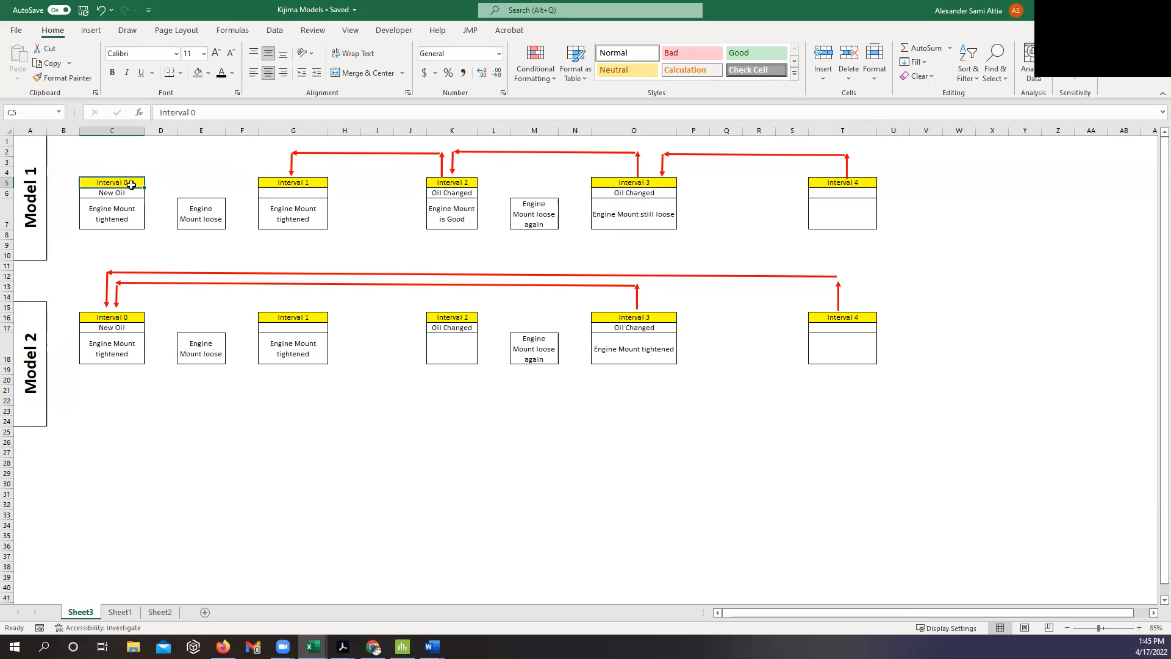
left_click(301, 184)
left_click(471, 186)
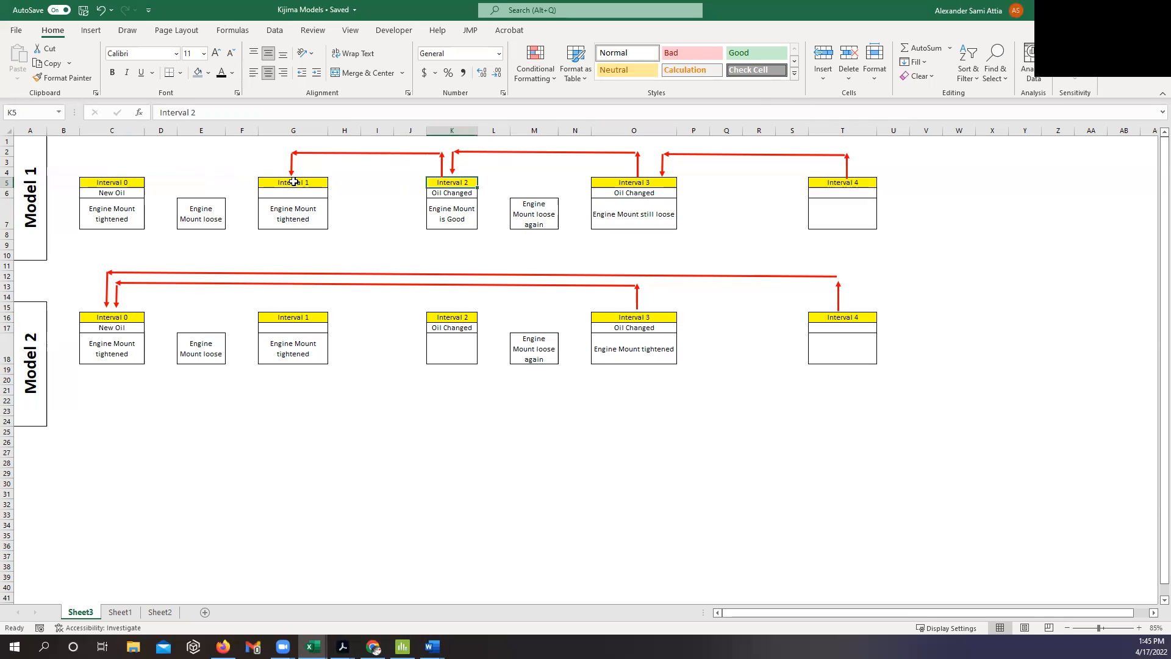
left_click(294, 183)
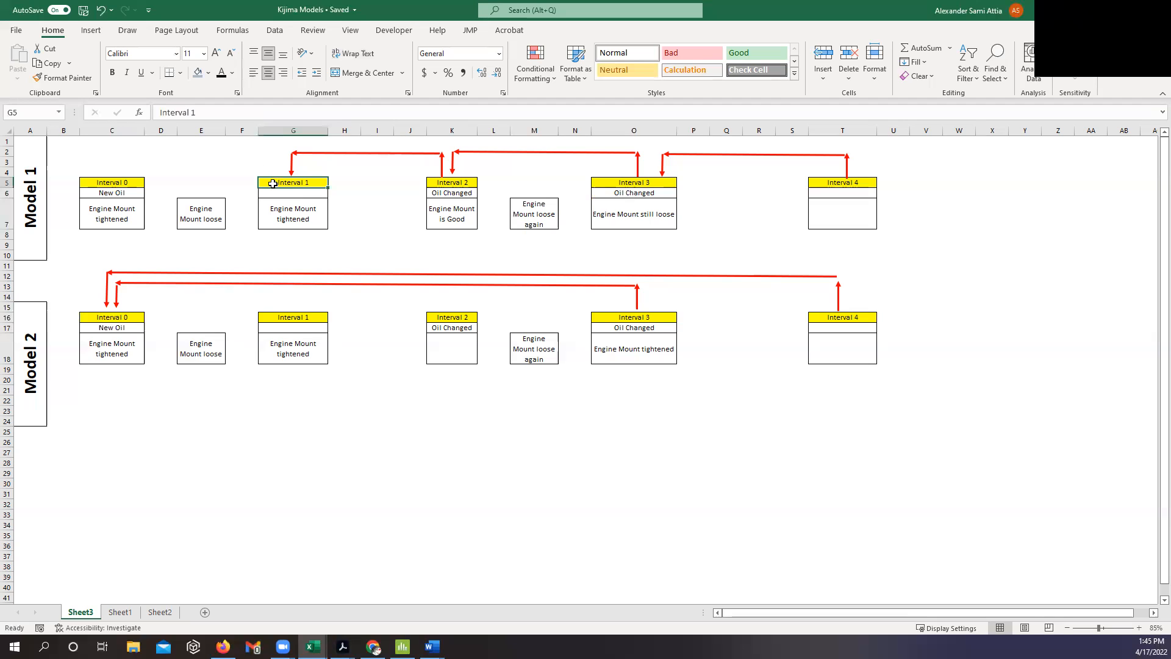
left_click(117, 181)
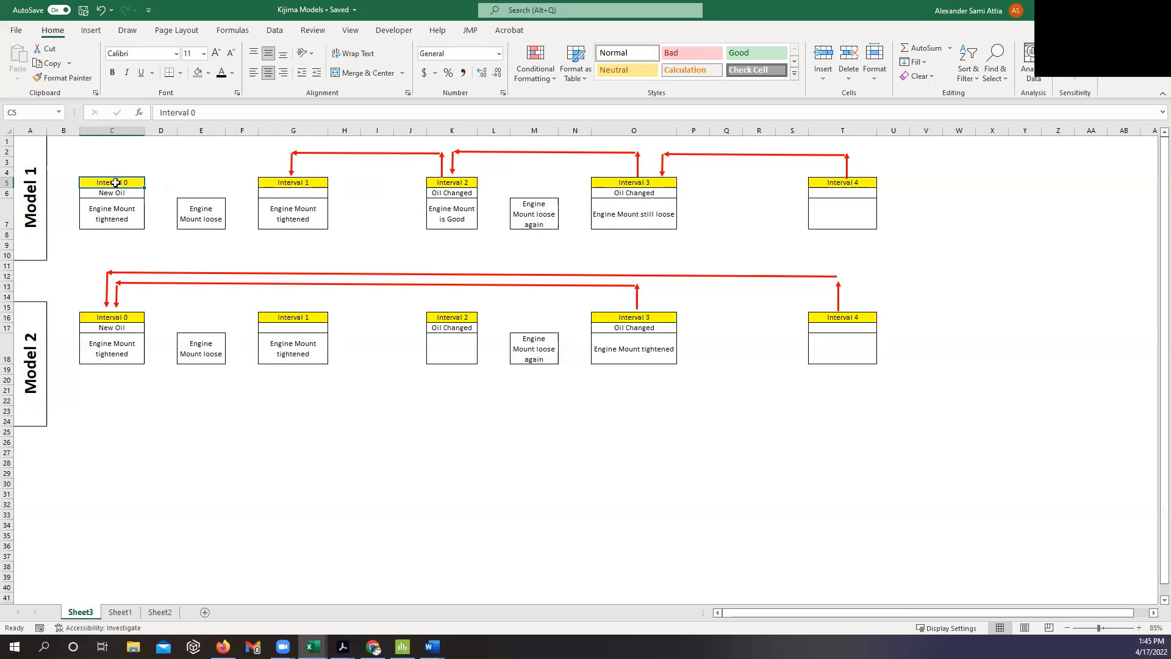
Step: Switch to the lecture PDF in Acrobat and view page 10 on repair assumptions and their point processes
left_click(431, 646)
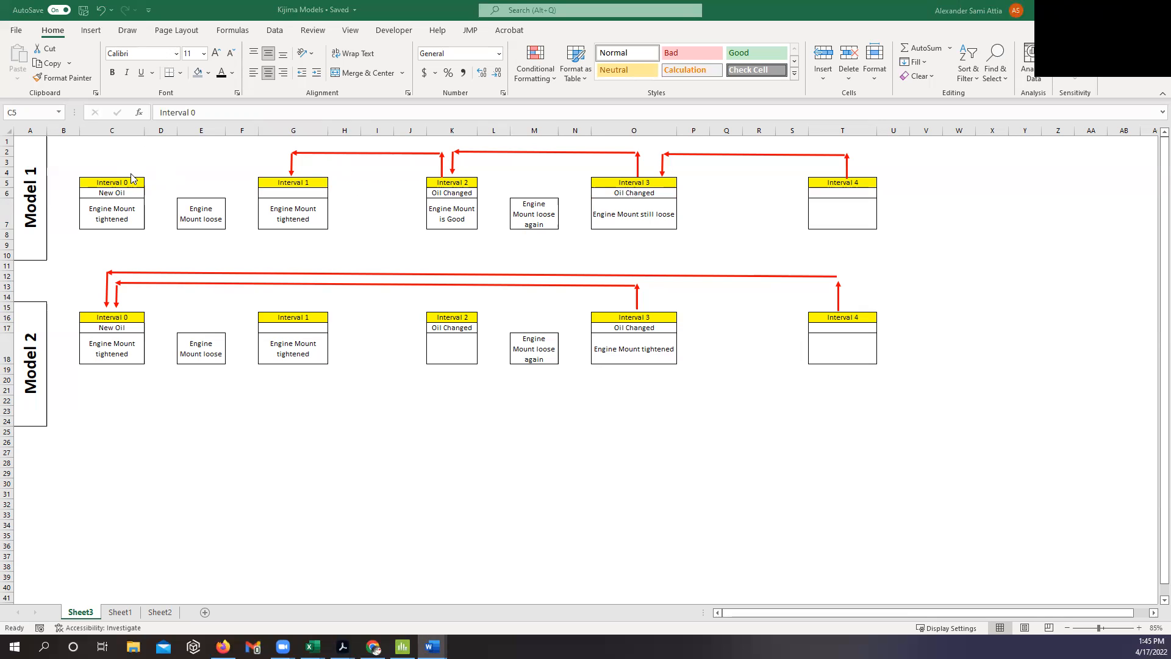
mouse_move(342, 646)
left_click(305, 603)
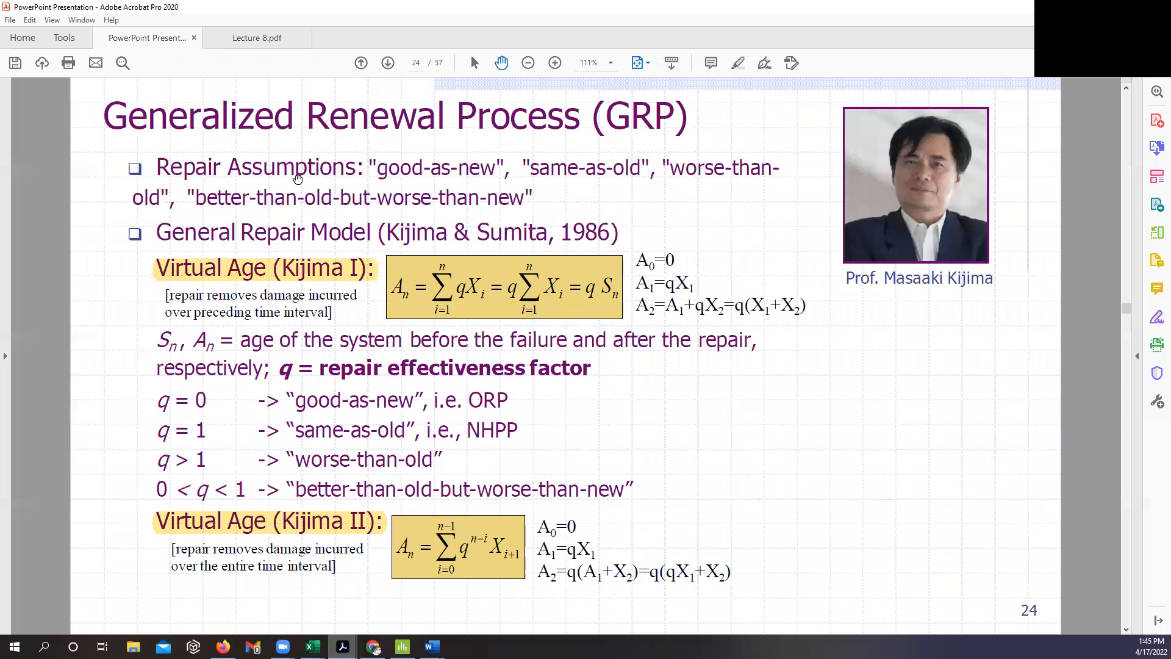
left_click(418, 64)
type("10")
key("Return")
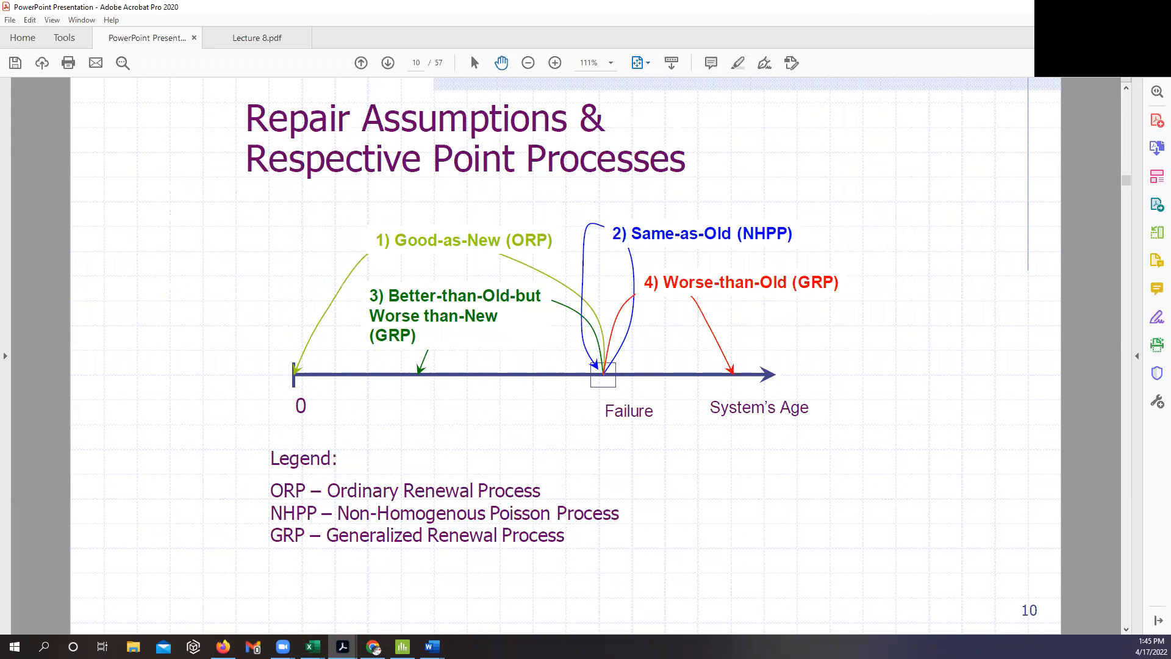
Step: Go to page 24 of the PDF to view the Generalized Renewal Process slide
left_click(415, 62)
type("24")
key("Return")
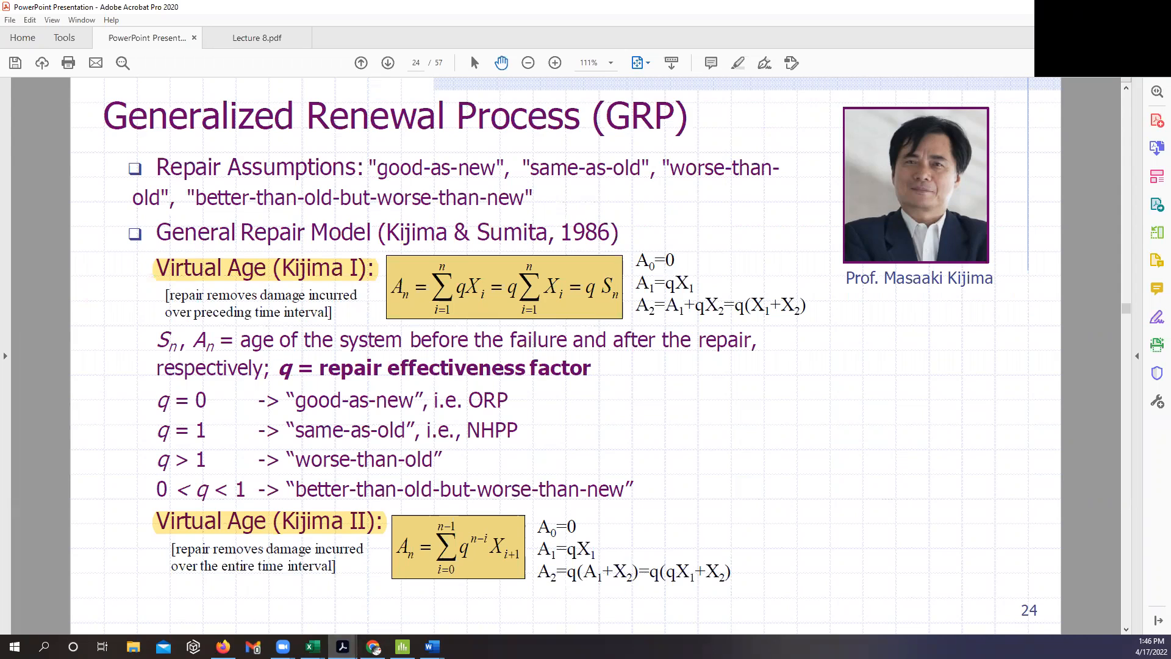
Step: Switch to the Kijima Models workbook in Excel to view the Model 1 and Model 2 interval diagrams
key("alt+Tab")
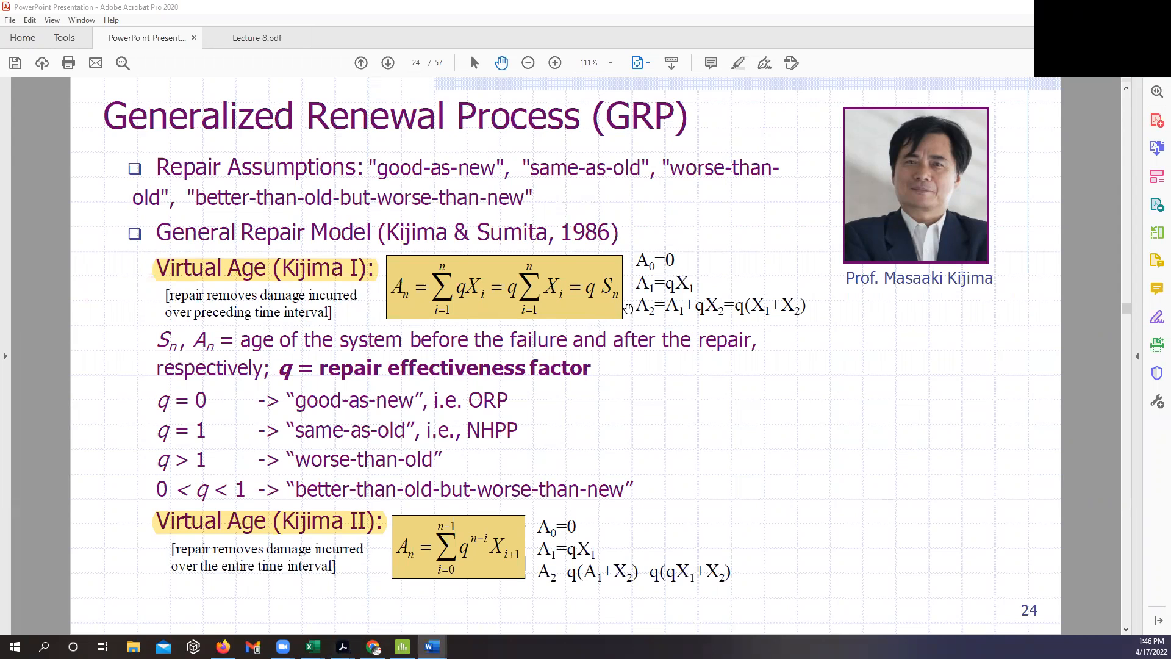
mouse_move(312, 646)
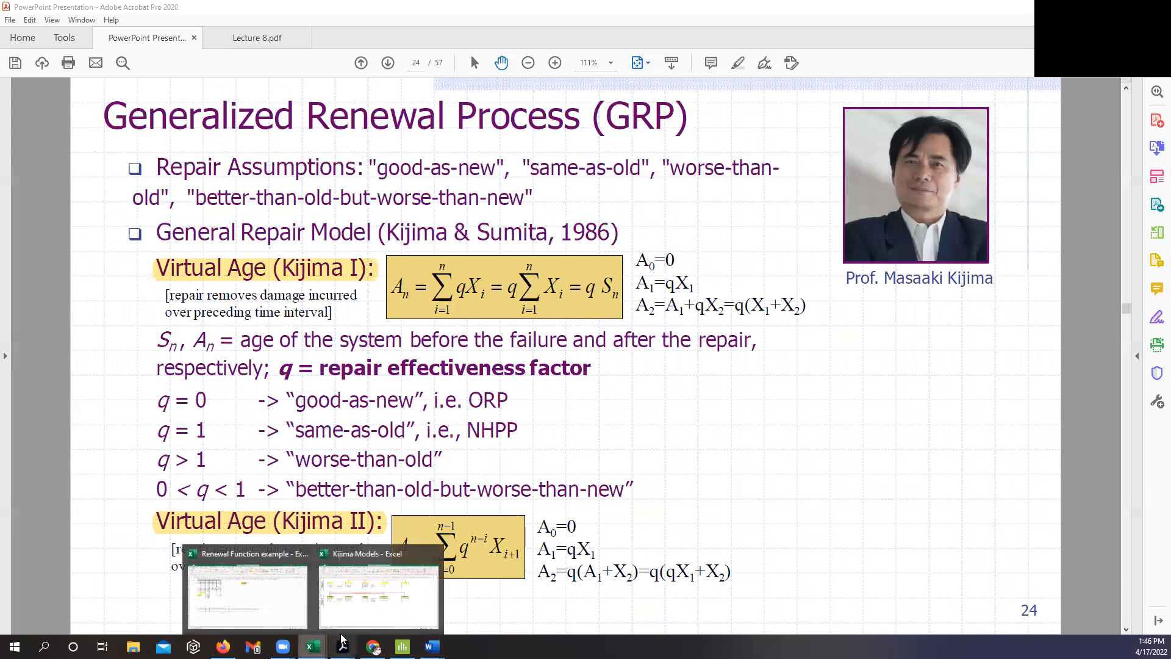
left_click(374, 584)
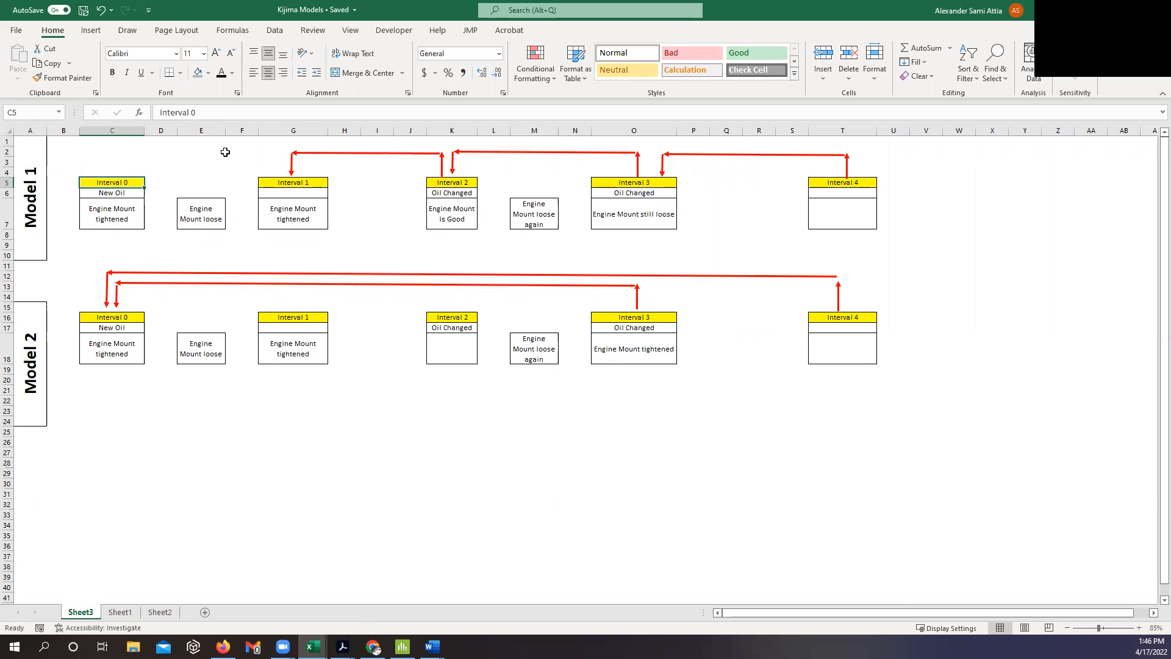
Step: Switch back to the lecture PDF in Acrobat to review the Kijima I and II virtual age formulas
key("alt+Tab")
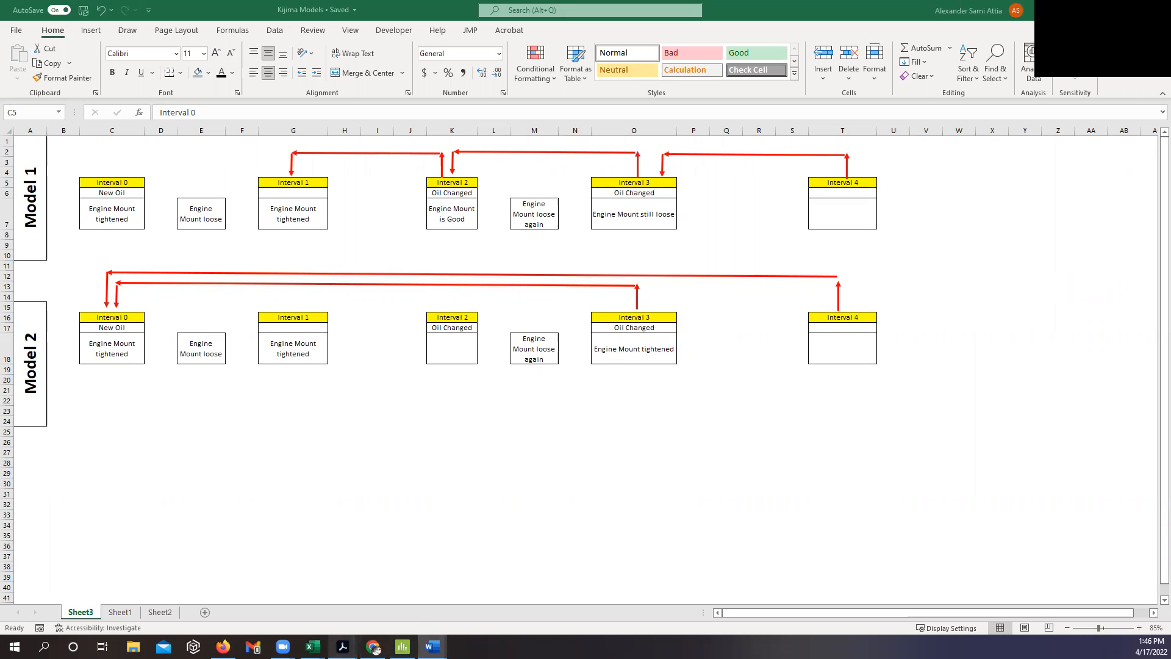
mouse_move(343, 646)
left_click(272, 586)
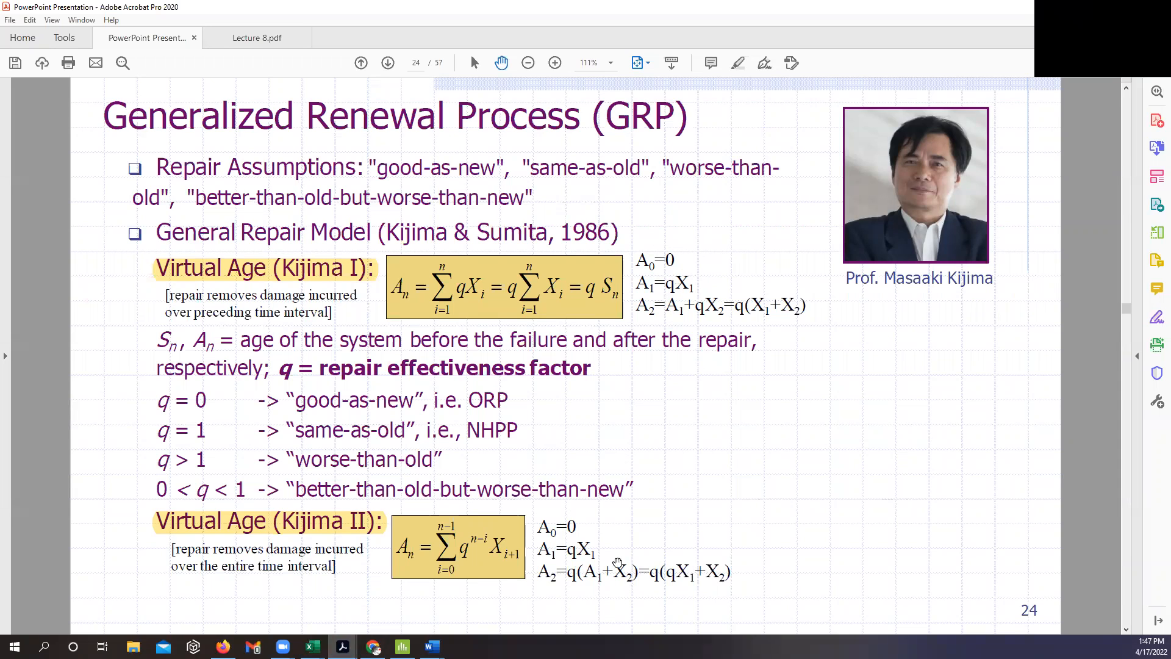
Step: Switch to the Word document and compare the A0 equations of Models 1 and 2, plus Model 1's A1 equation
left_click(432, 646)
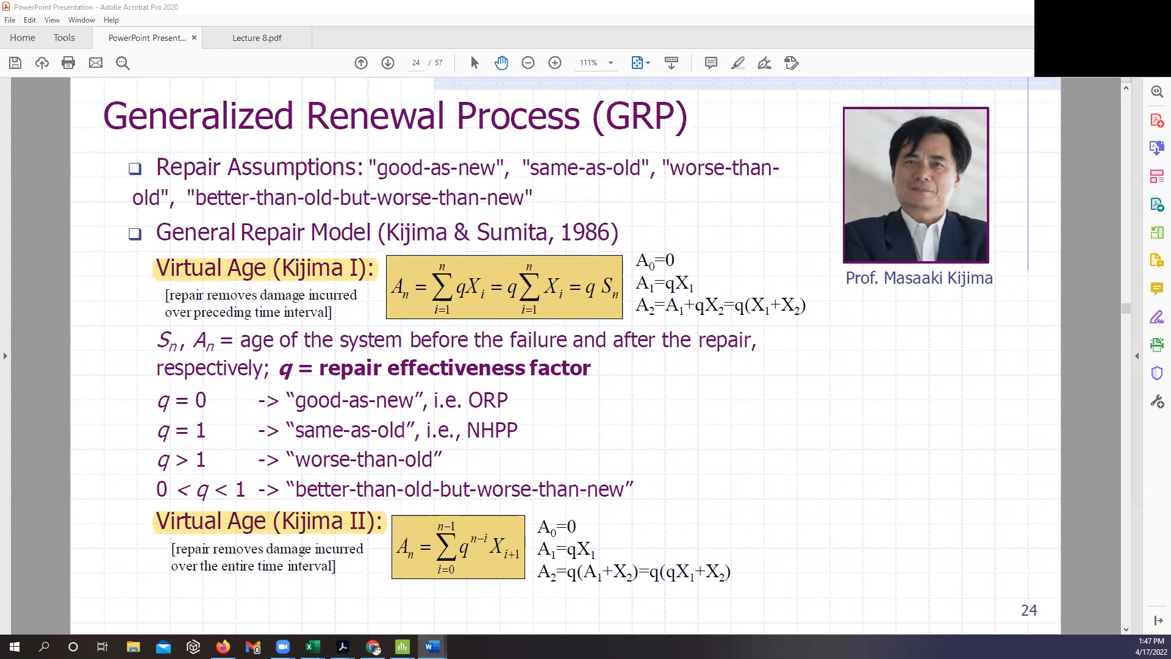
left_click(431, 647)
scroll(653, 183, "up", 5)
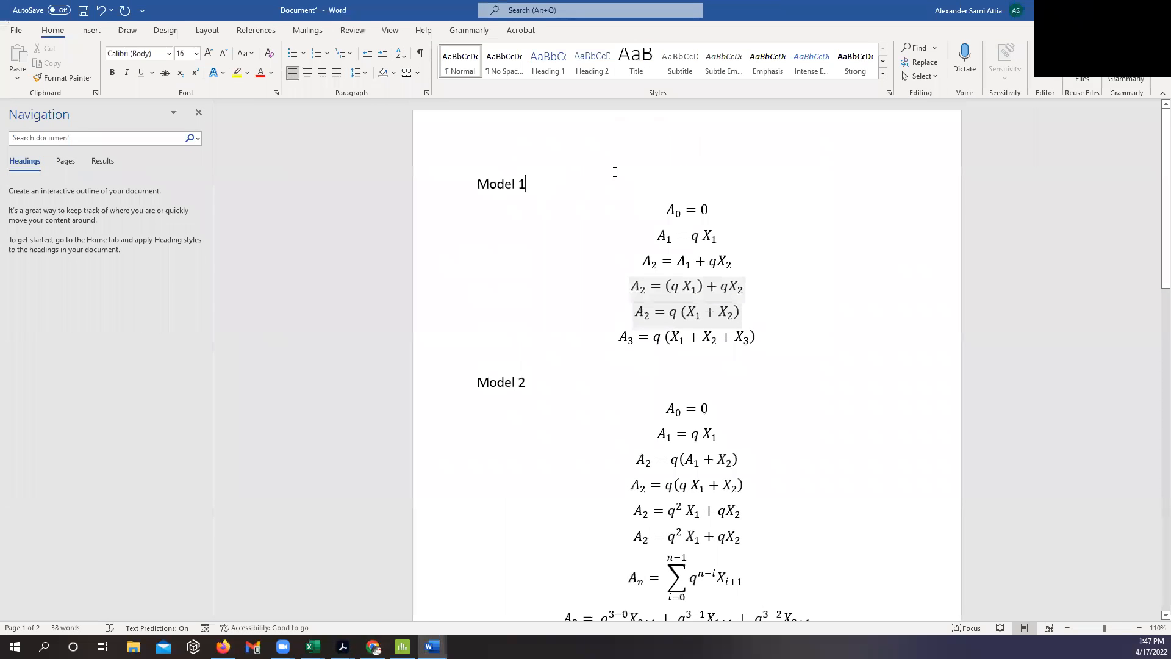
key("Down")
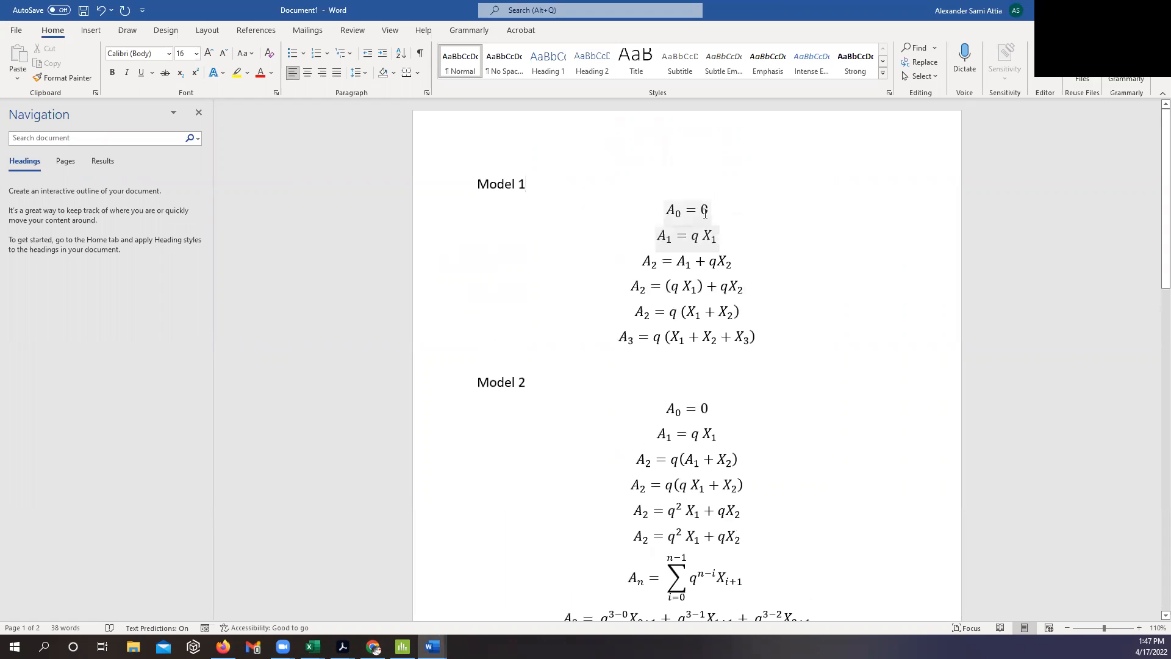
triple_click(668, 207)
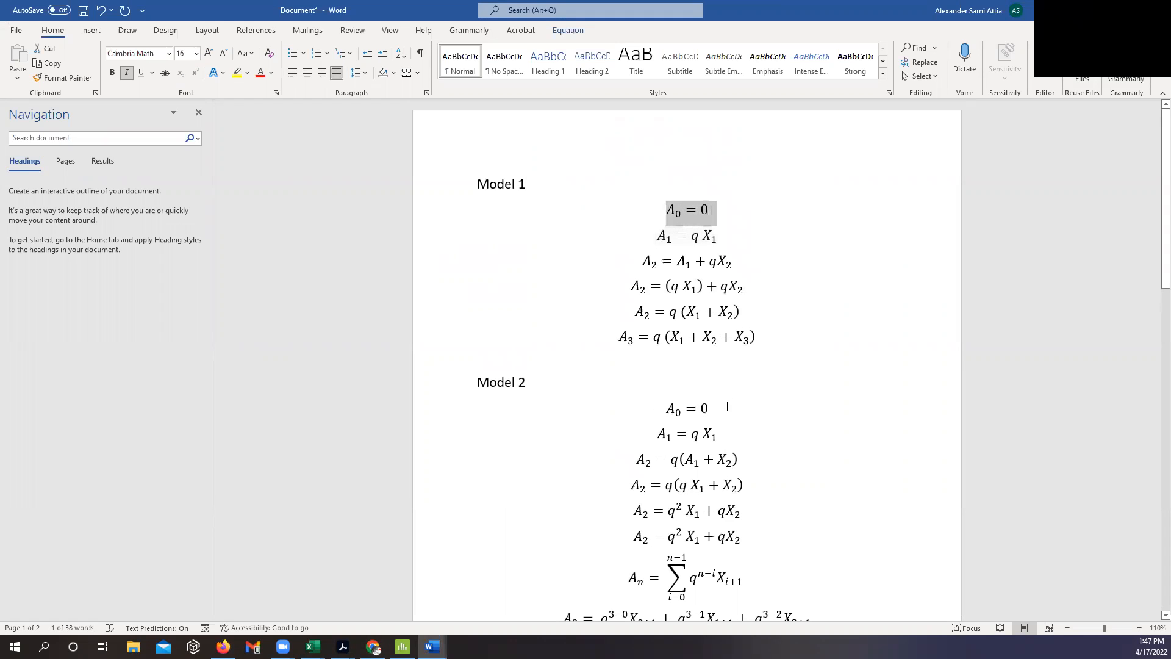
triple_click(677, 408)
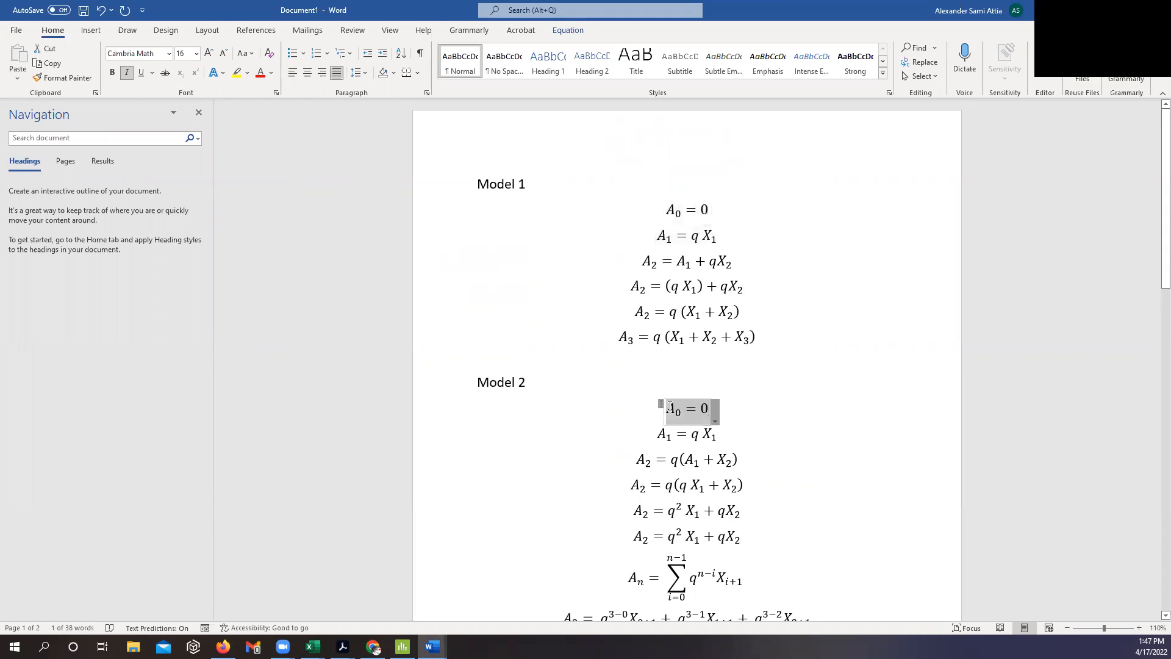
triple_click(665, 244)
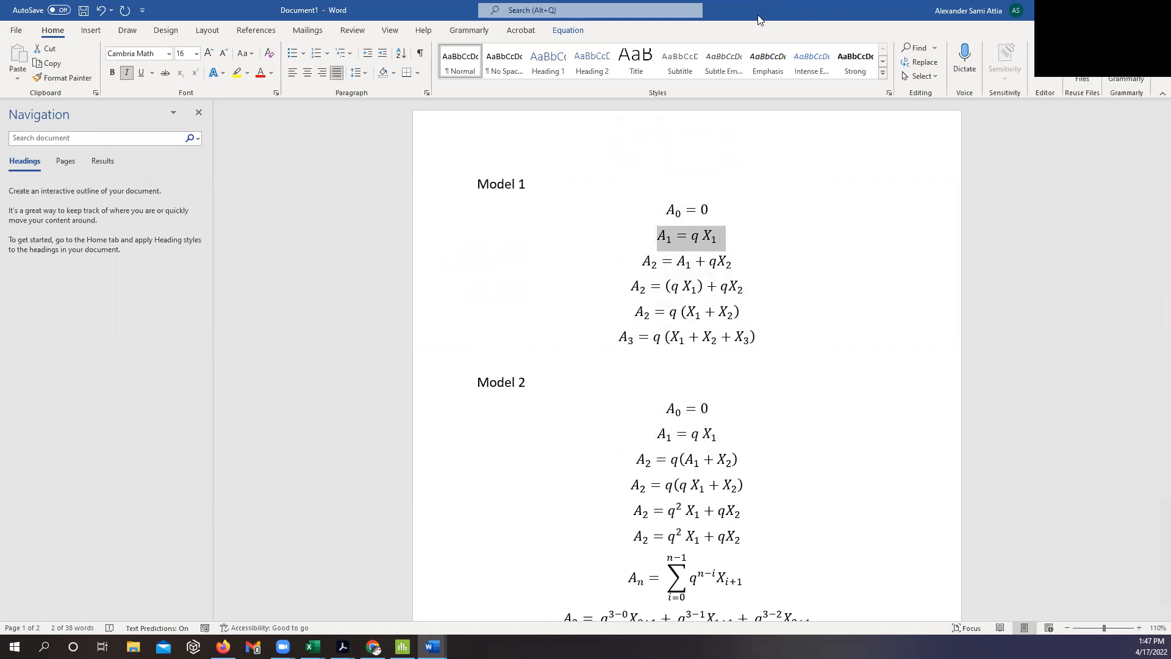
Step: Check the PDF's virtual age formulas again, and examine the A1 term in Model 1's first A2 equation in the maximized Word document
key("alt+Tab")
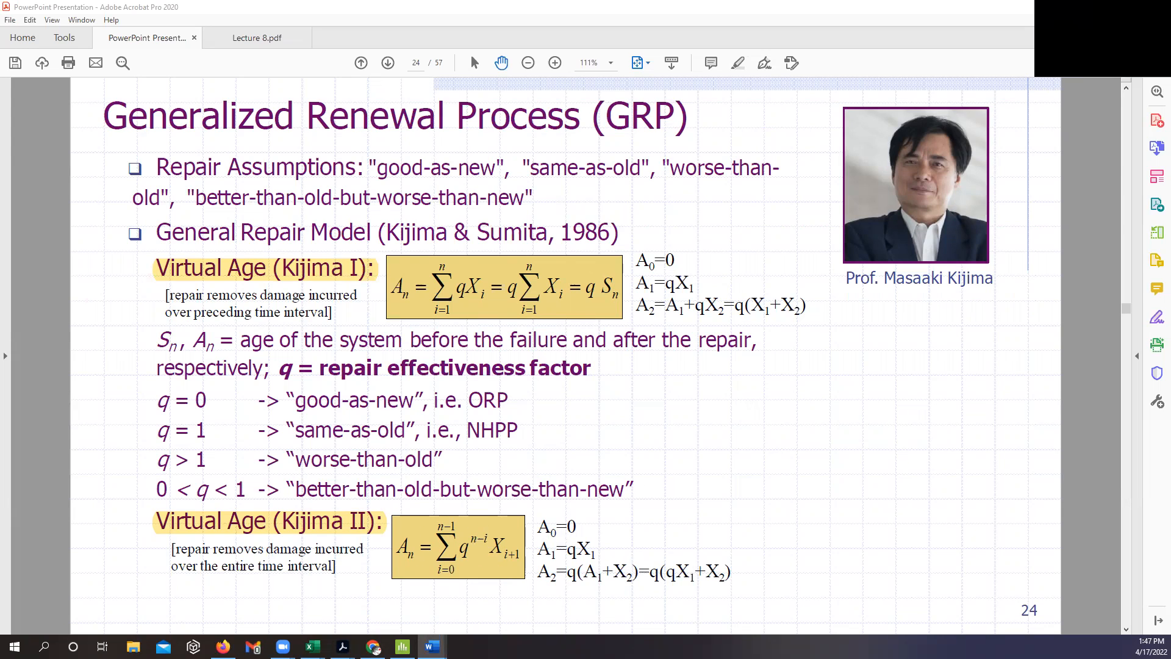
key("alt+Tab")
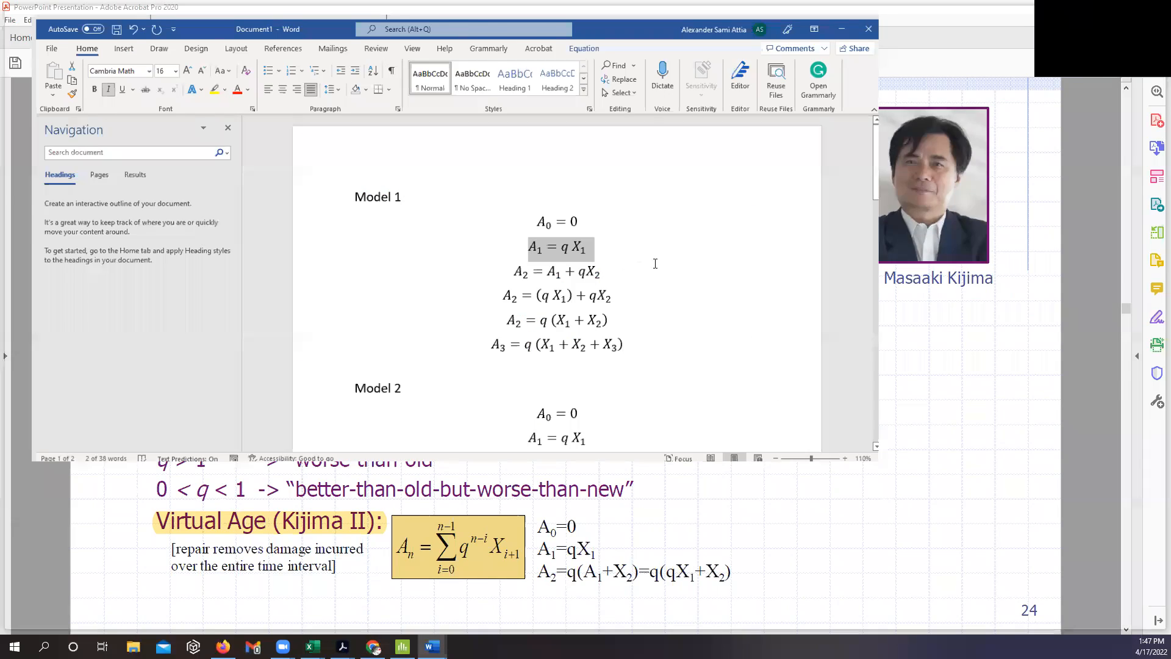
key("super+Up")
left_click(750, 269)
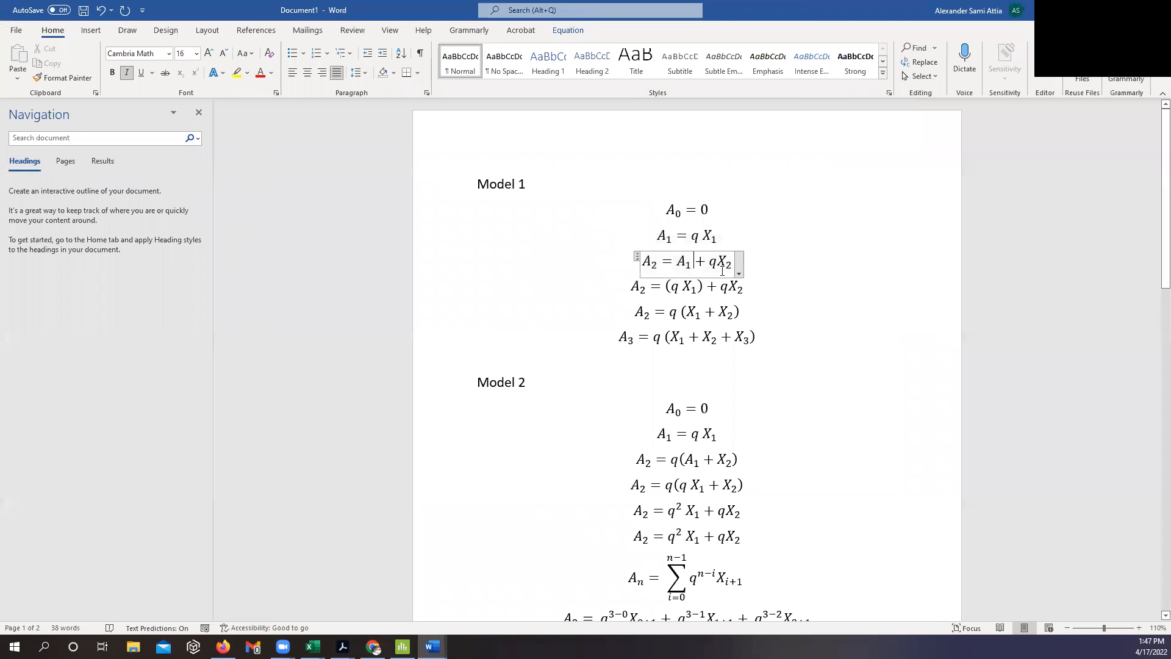
left_click_drag(676, 263, 687, 263)
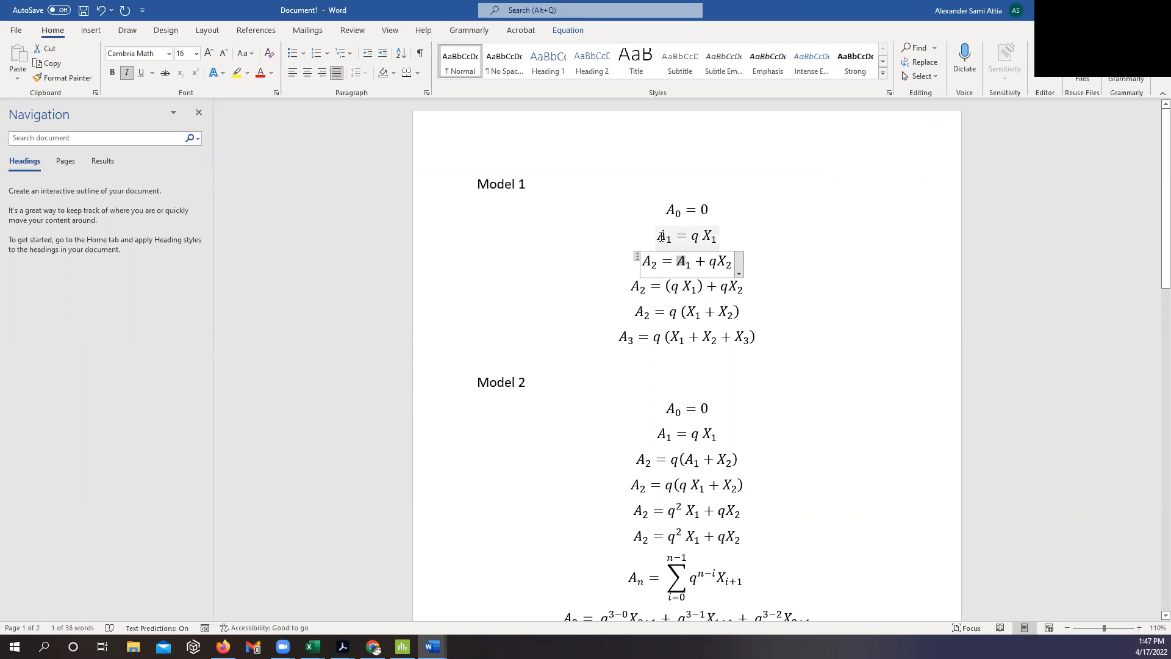
Step: Examine Model 1's A2 equations, following the substitution of qX1 for A1 and the factored form q(X1 + X2)
left_click(679, 262)
left_click_drag(672, 288, 695, 287)
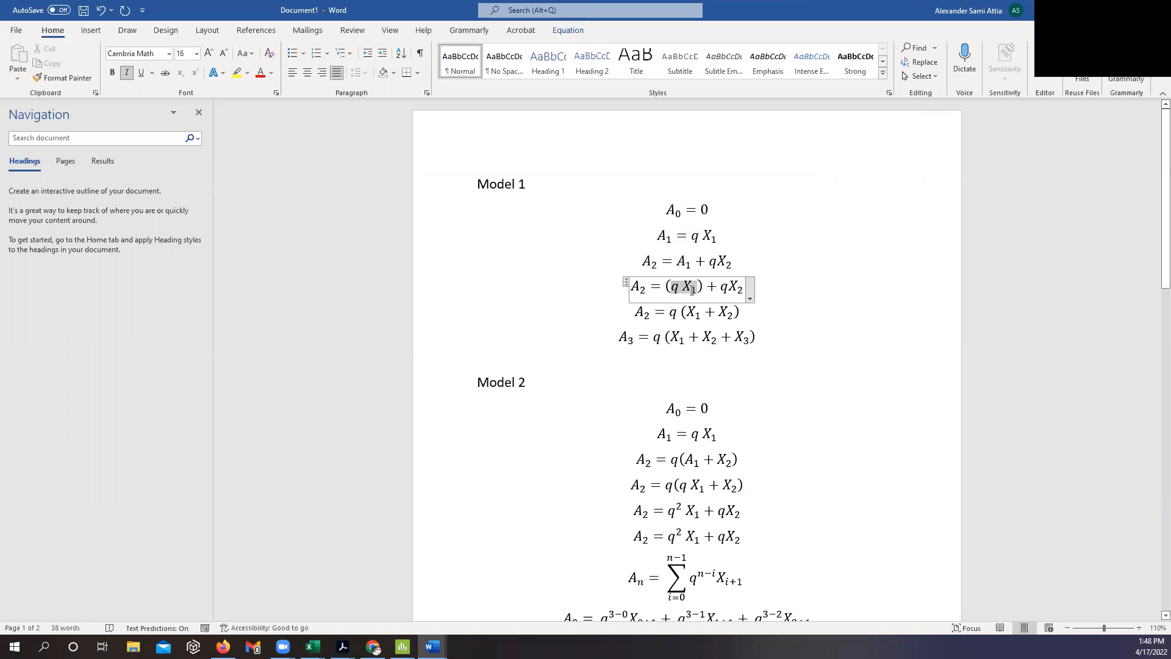
double_click(735, 286)
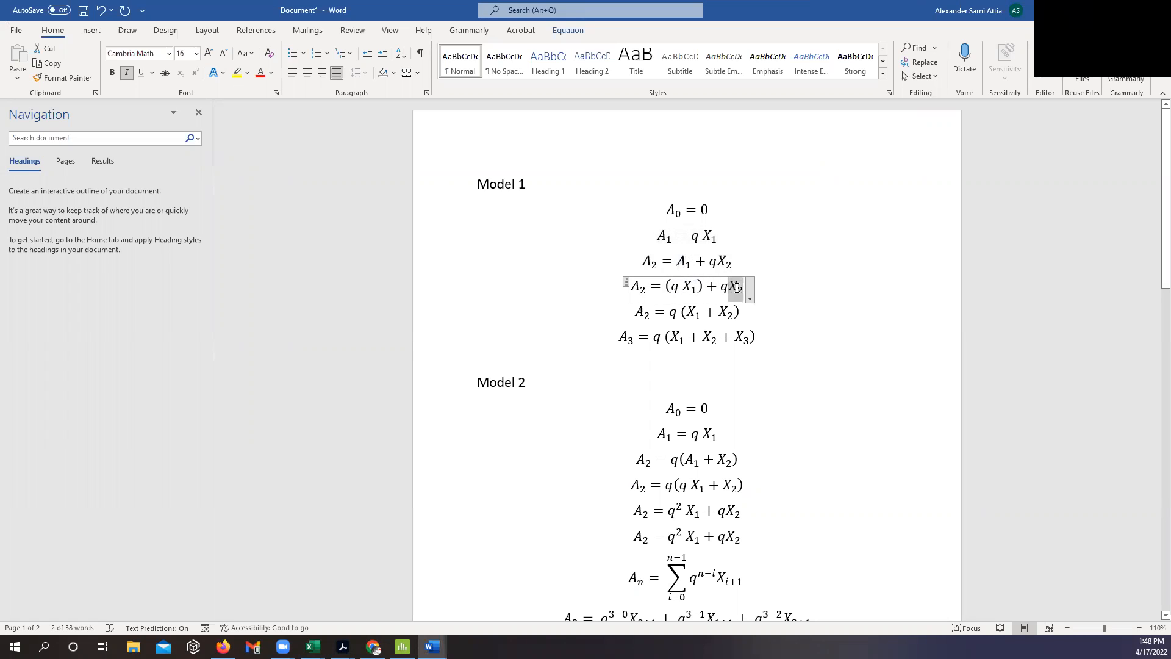
left_click(675, 312)
left_click_drag(686, 312, 730, 314)
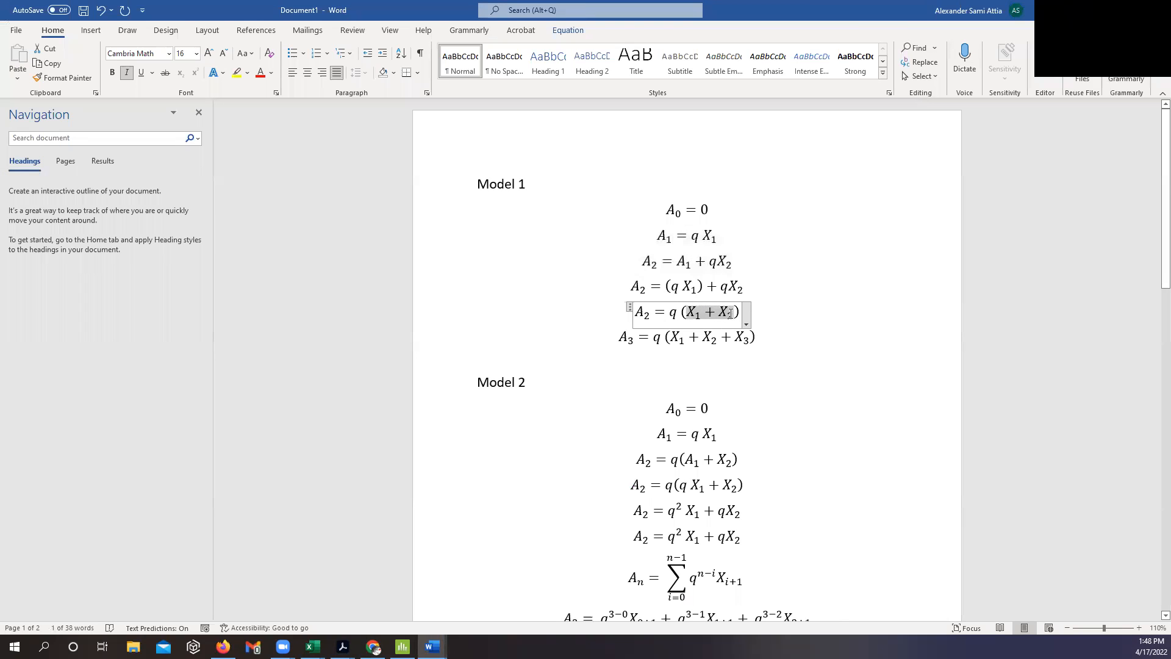
left_click(687, 319)
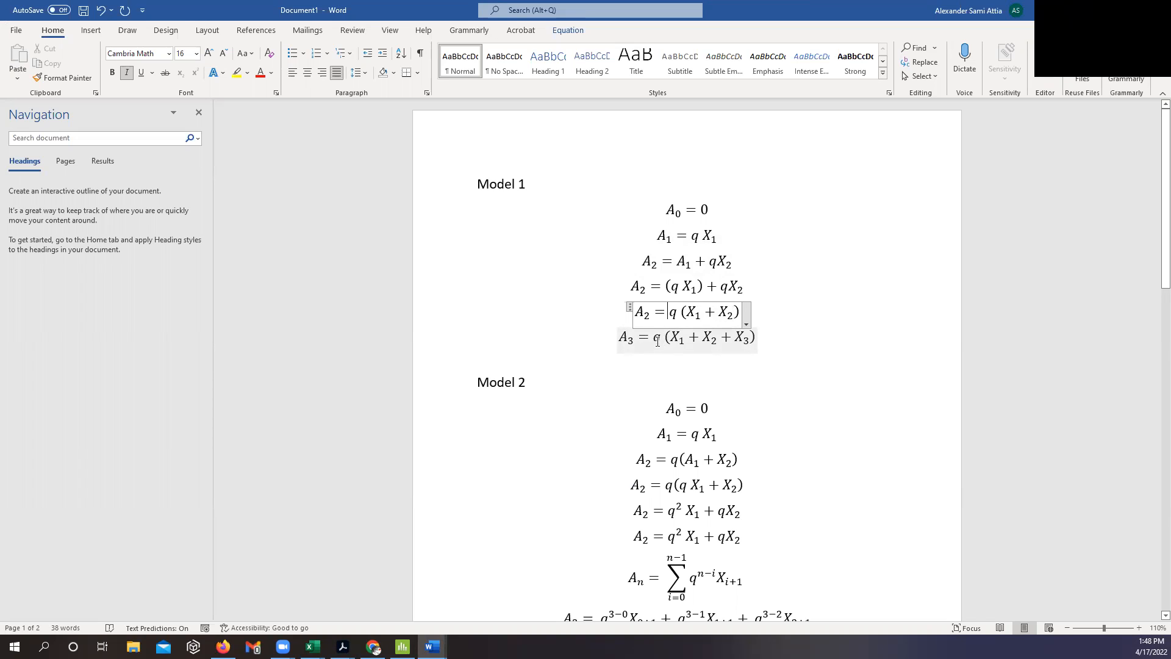
Step: Examine the q factor and the bracketed sum X1 + X2 + X3 in Model 1's A3 equation
double_click(658, 340)
left_click_drag(671, 337, 748, 338)
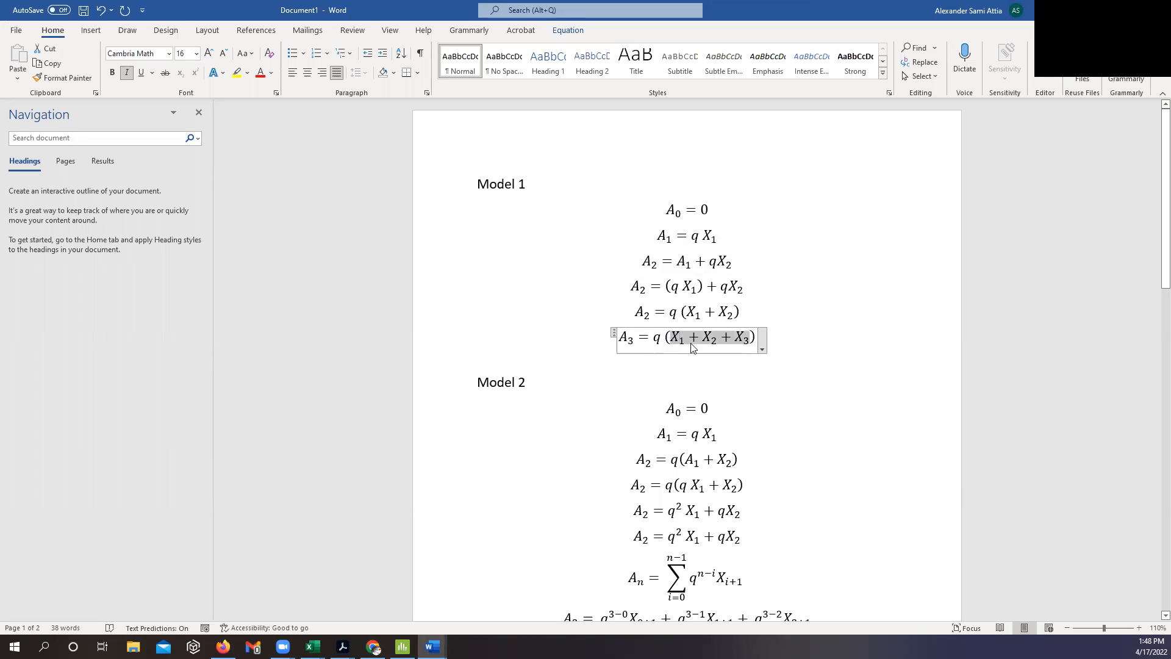
left_click(671, 338)
double_click(657, 339)
left_click(657, 339)
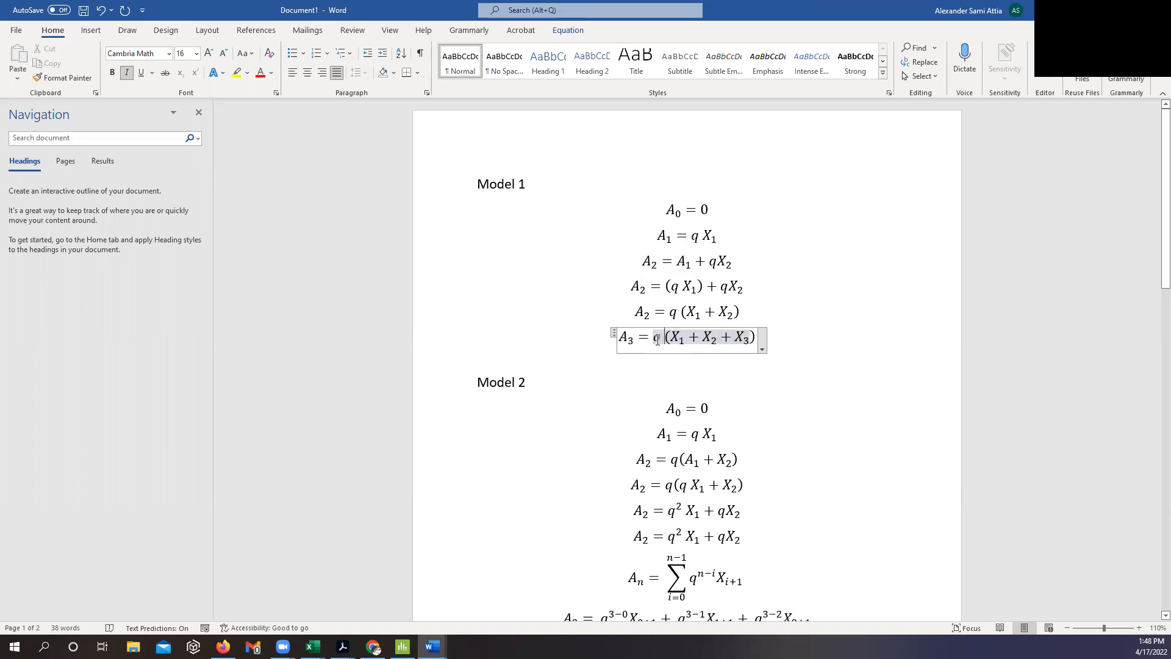
Step: Review Model 2's A0, A1 and A2 equations, including the X2 term in the expanded A2 equation
scroll(717, 341, "down", 3)
scroll(717, 342, "down", 1)
scroll(523, 293, "up", 1)
scroll(609, 292, "down", 1)
left_click_drag(675, 293, 719, 311)
left_click(735, 319)
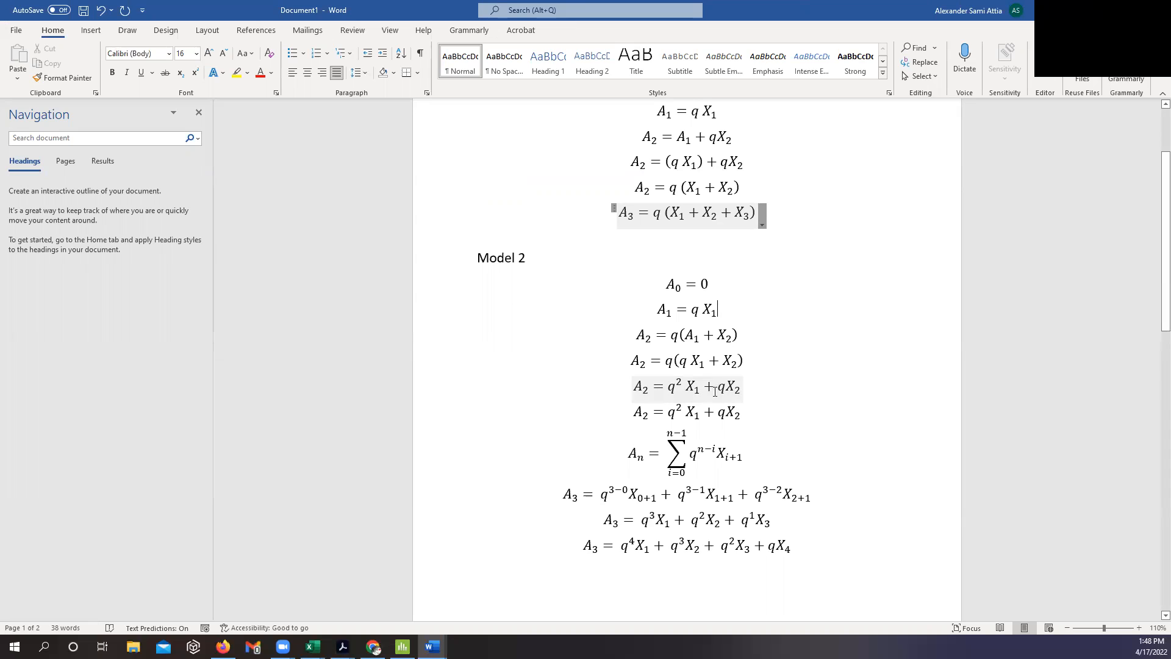
left_click(726, 389)
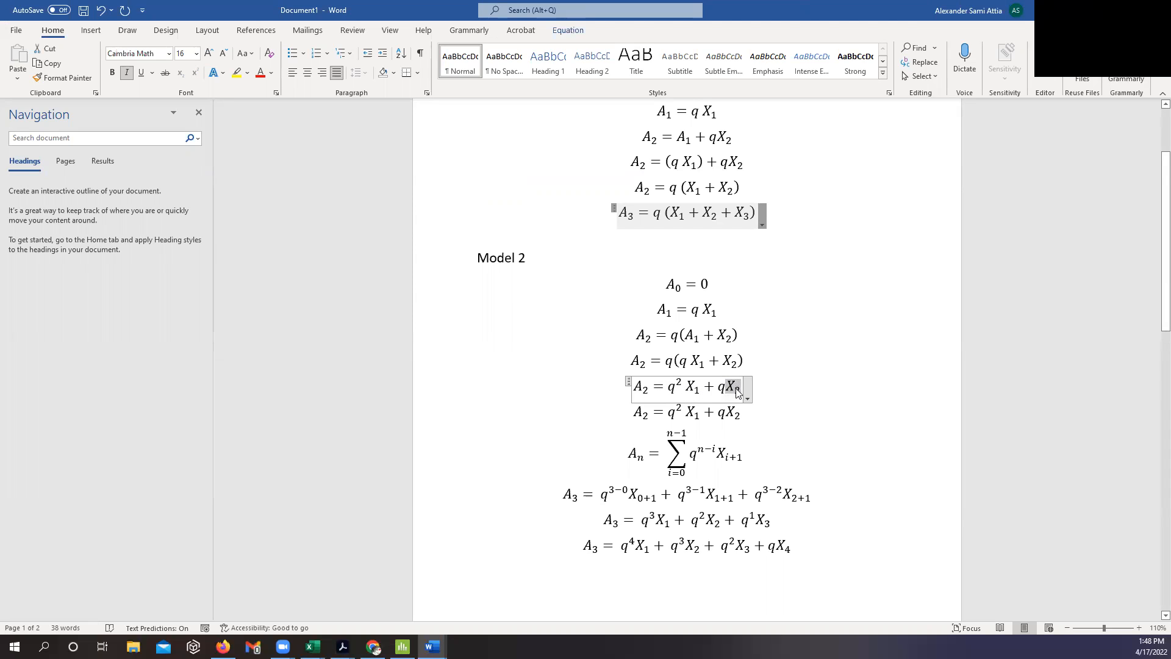
left_click(779, 386)
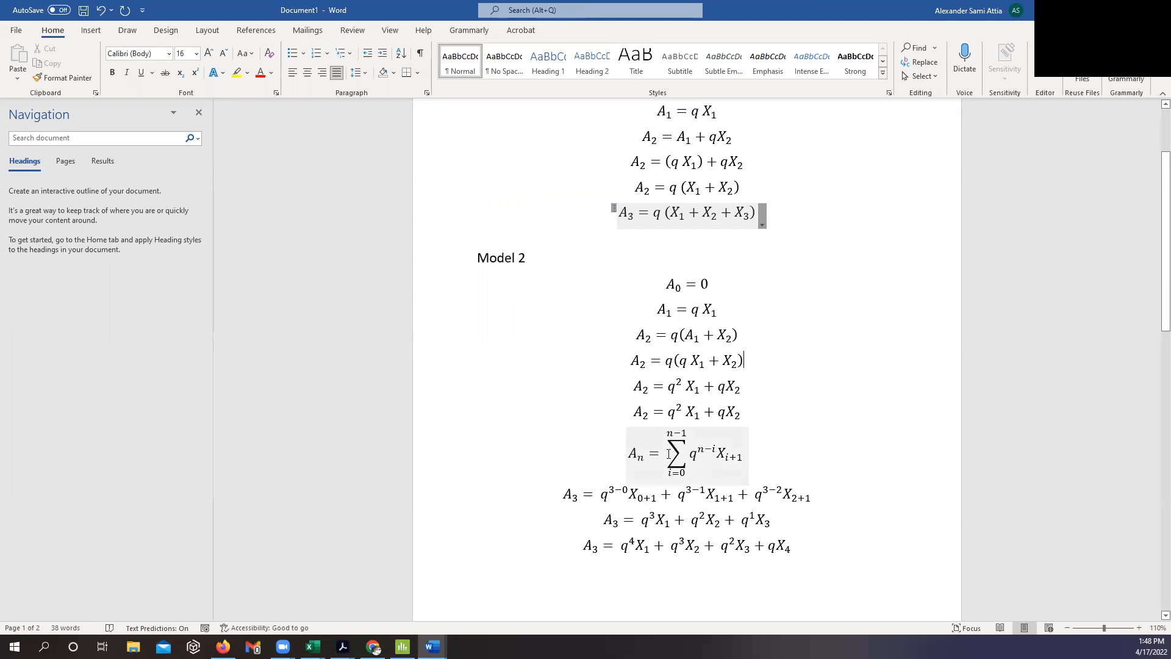
Step: Highlight Model 2's general An summation formula and the first A3 equation expanded from it
left_click(747, 452)
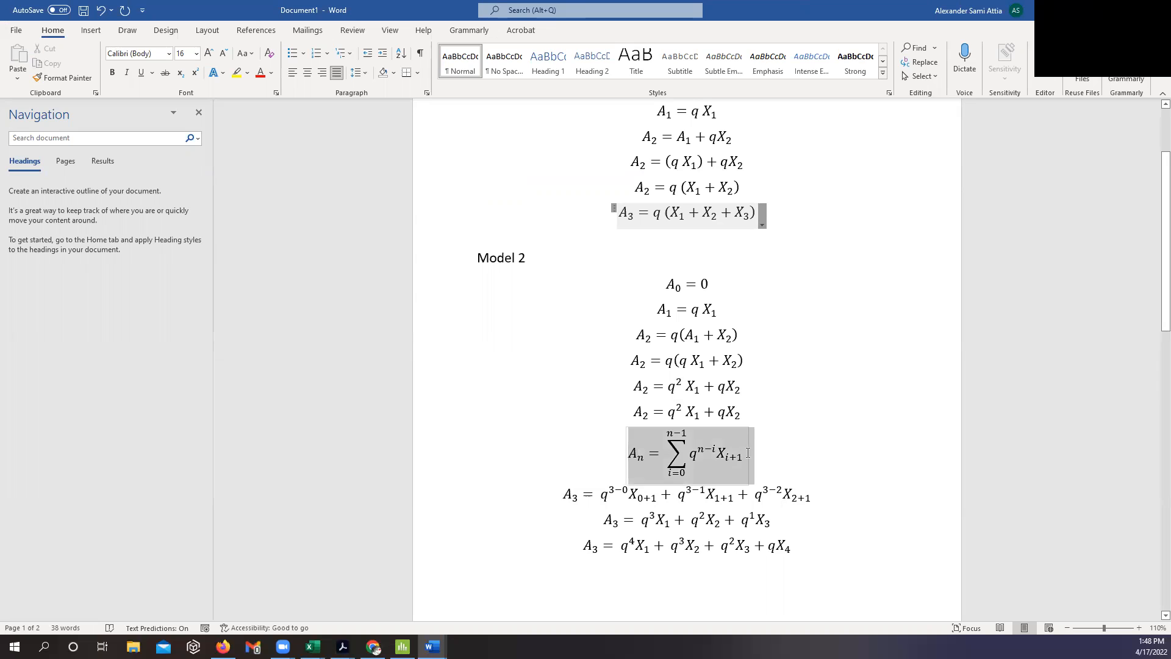
left_click(567, 497)
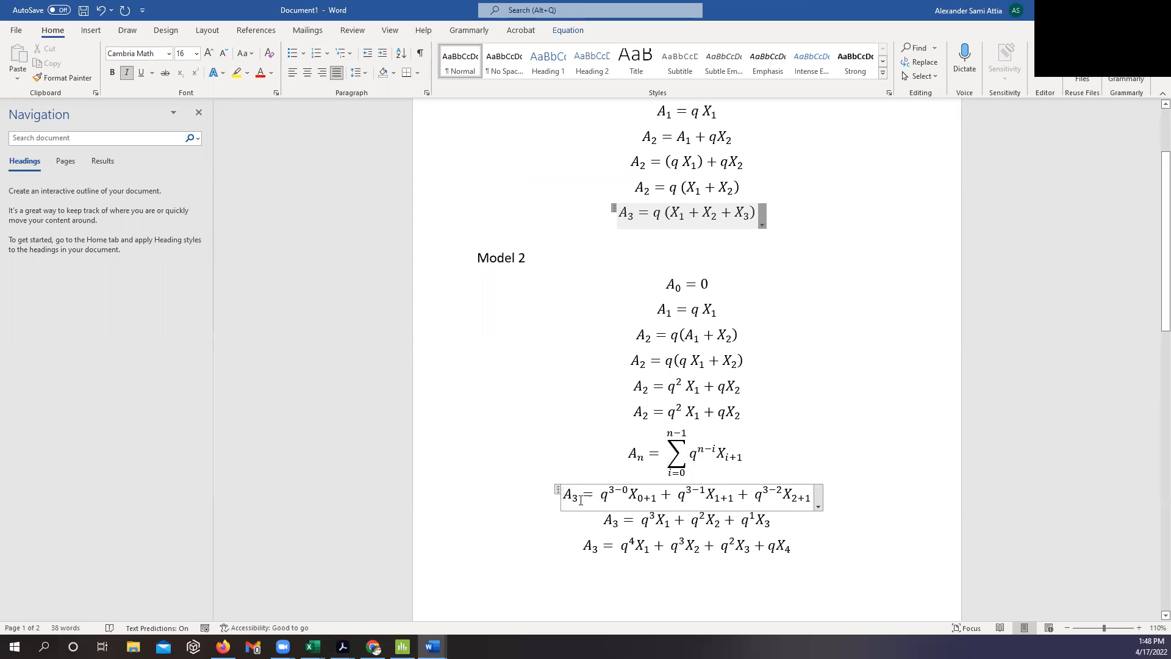
left_click_drag(568, 498, 827, 497)
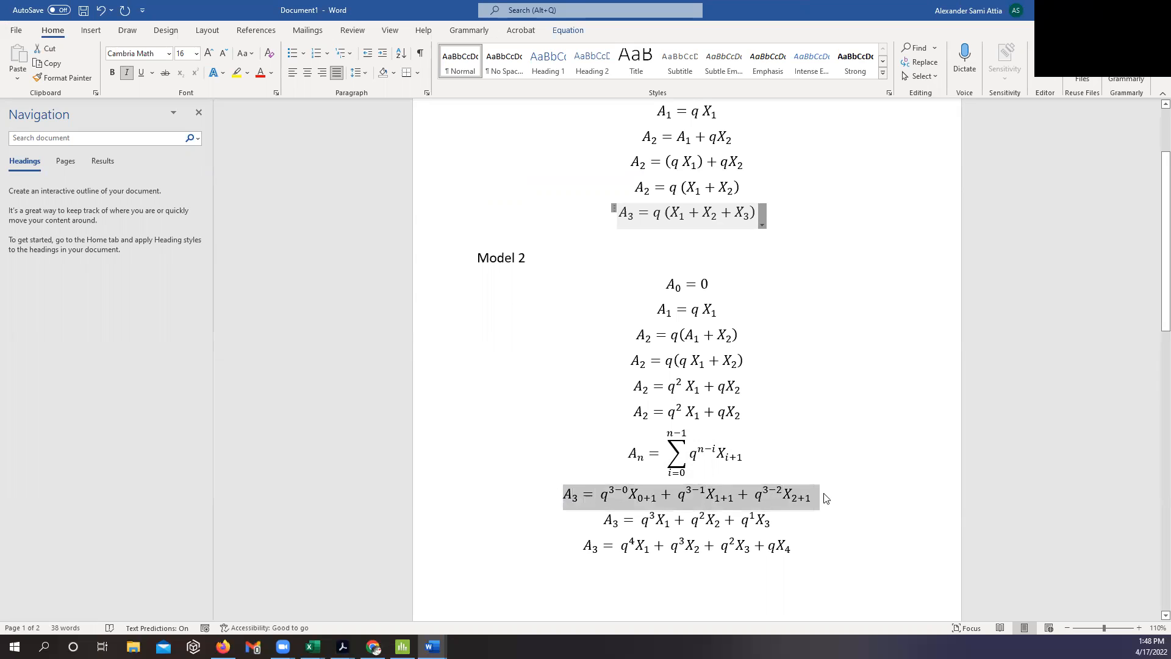
Step: Examine each X term and its power of q in Model 2's simplified A3 equation
double_click(615, 522)
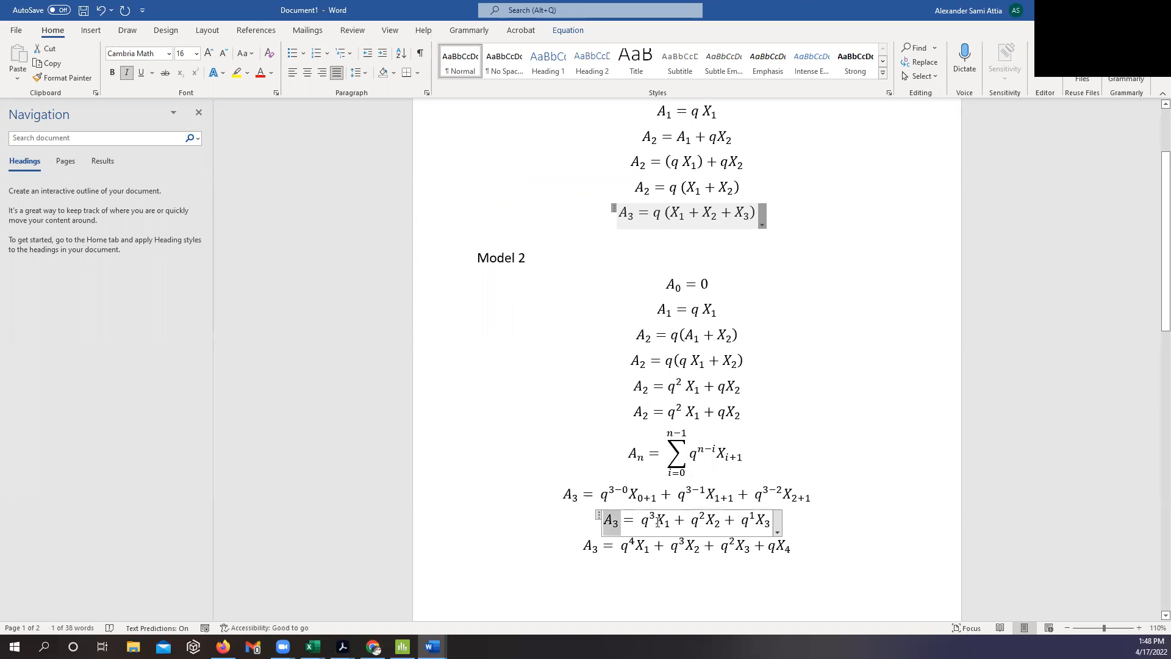
double_click(662, 521)
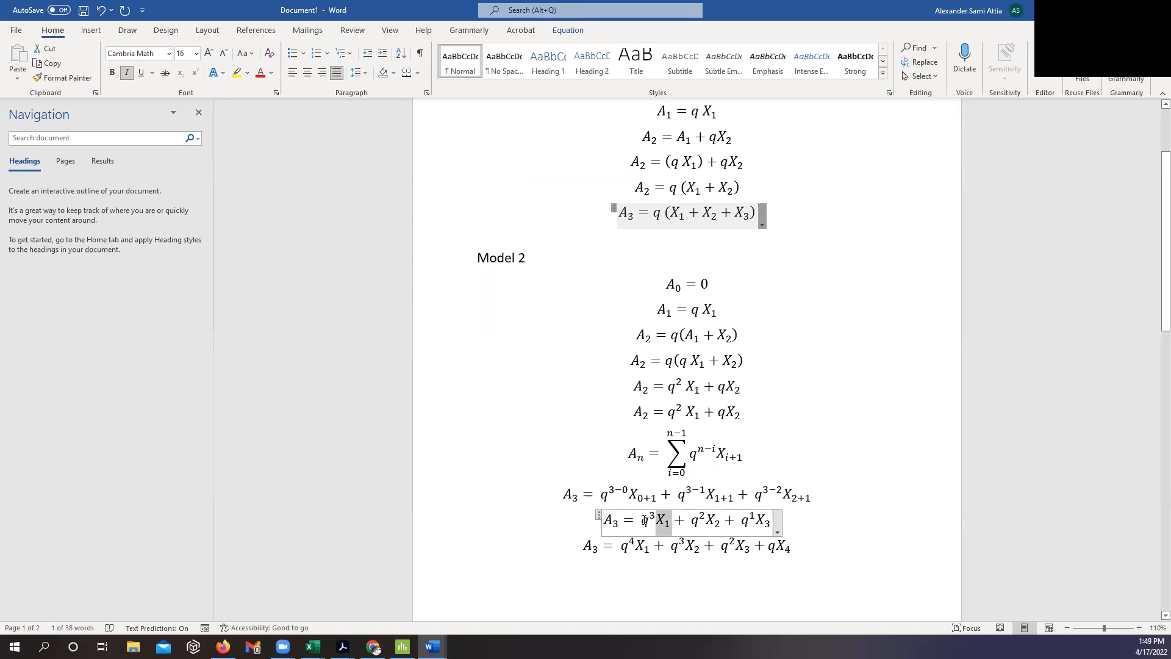
double_click(650, 518)
double_click(705, 520)
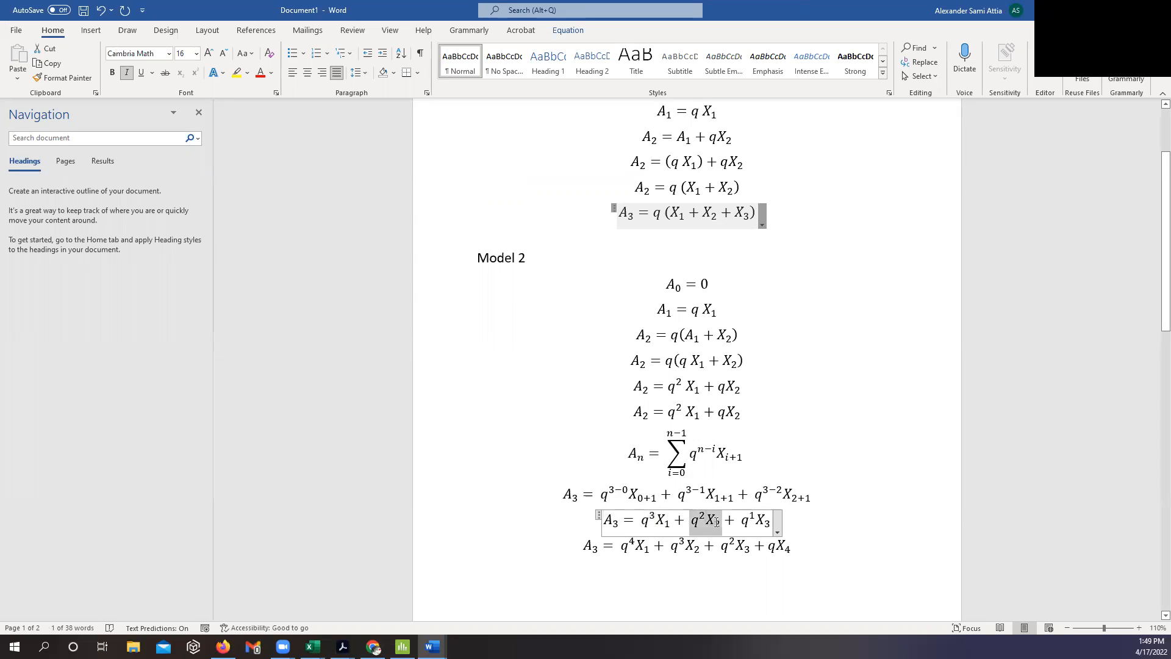
left_click(705, 523)
double_click(696, 519)
double_click(760, 520)
double_click(745, 519)
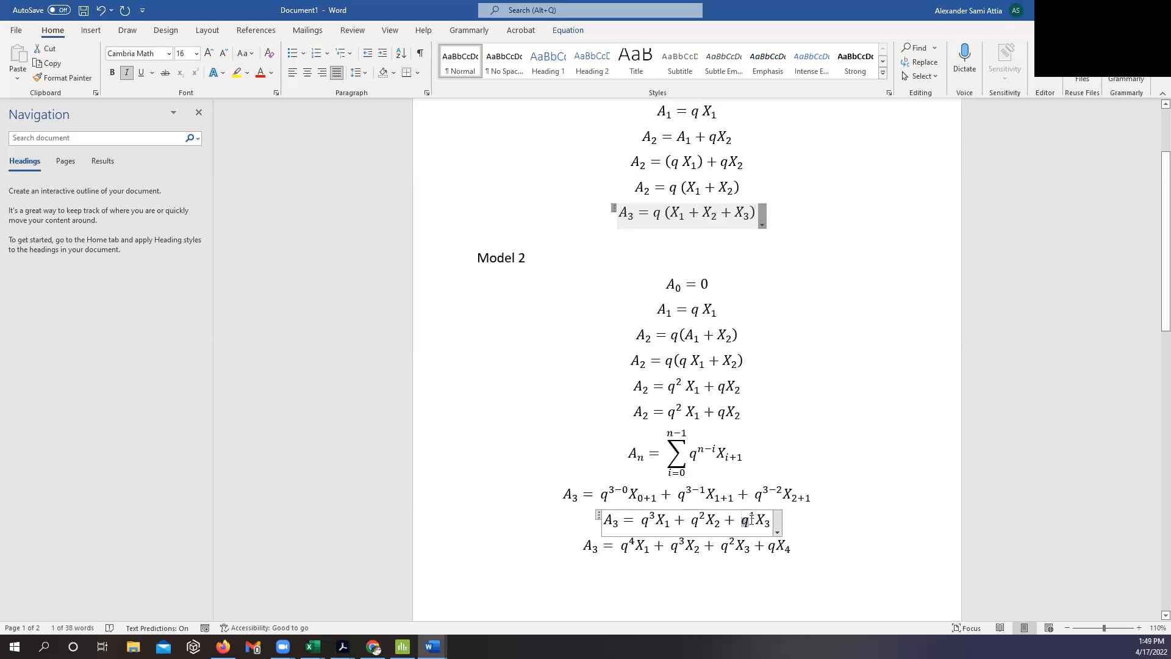
Step: Change the subscript of A in Model 2's last equation to 4
left_click(603, 547)
double_click(596, 549)
type("4")
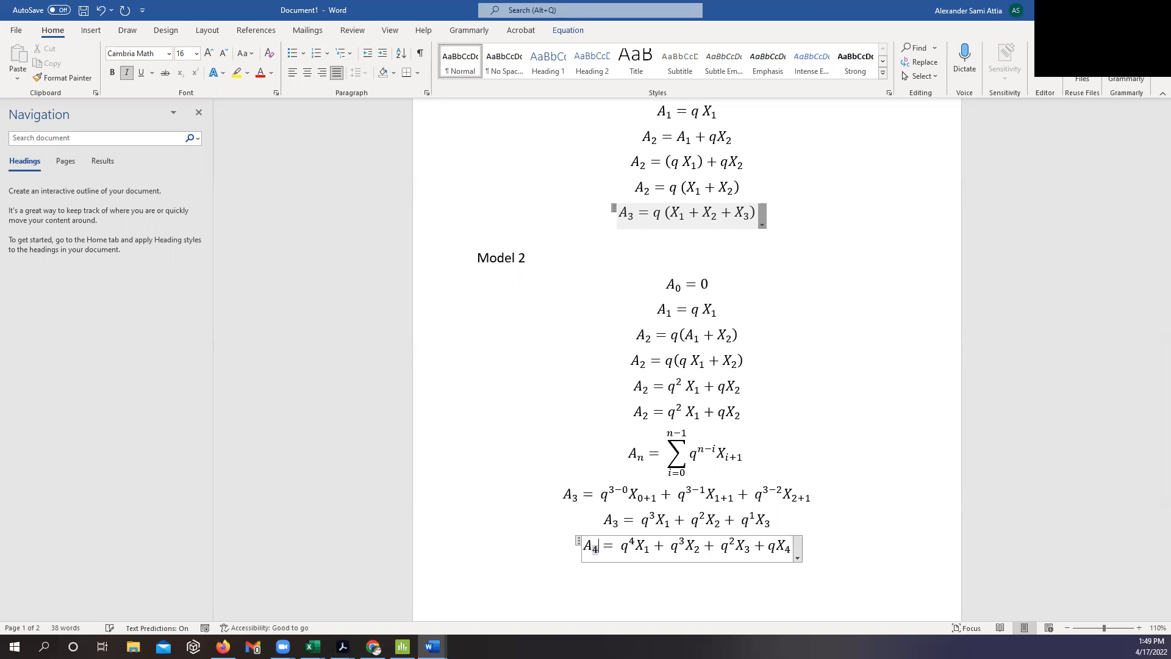
Step: Examine the powers of q in Model 2's A4 equation and compare them with the terms of its last A2 equation
double_click(624, 546)
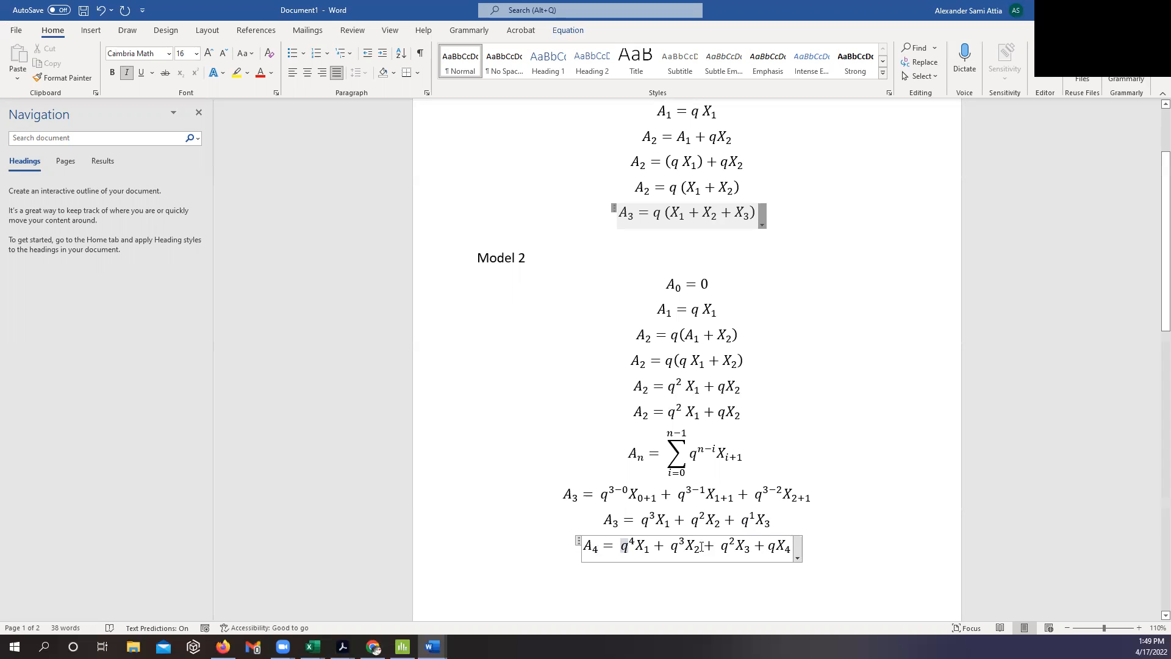
double_click(676, 547)
left_click(774, 546)
triple_click(718, 415)
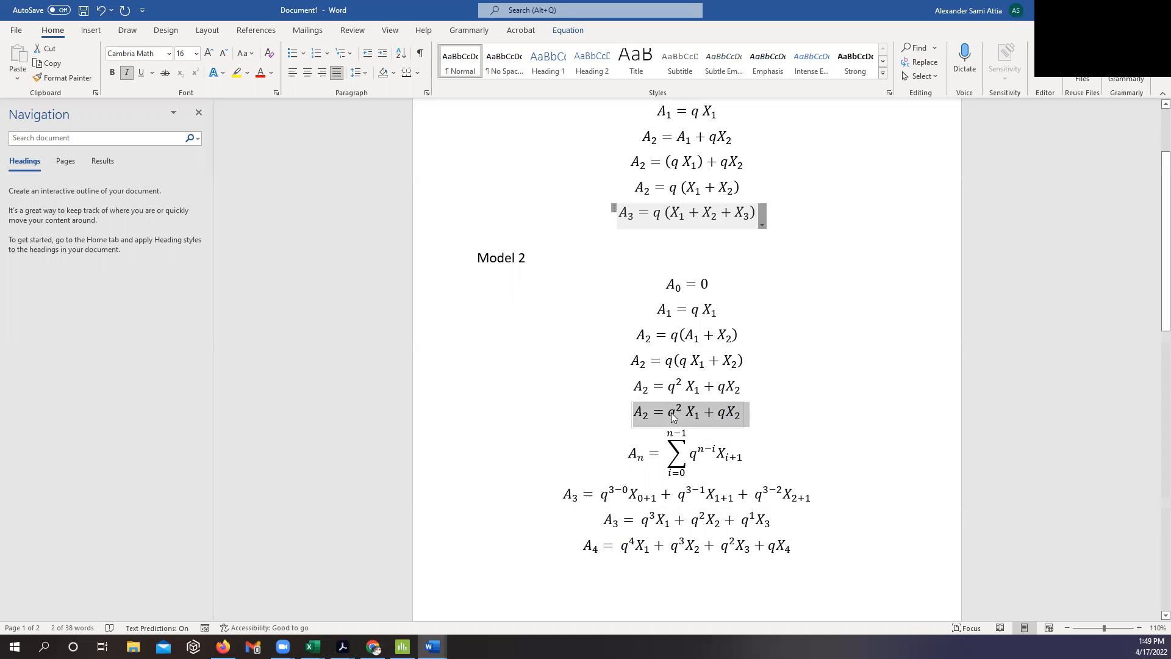
left_click(673, 415)
left_click(733, 412)
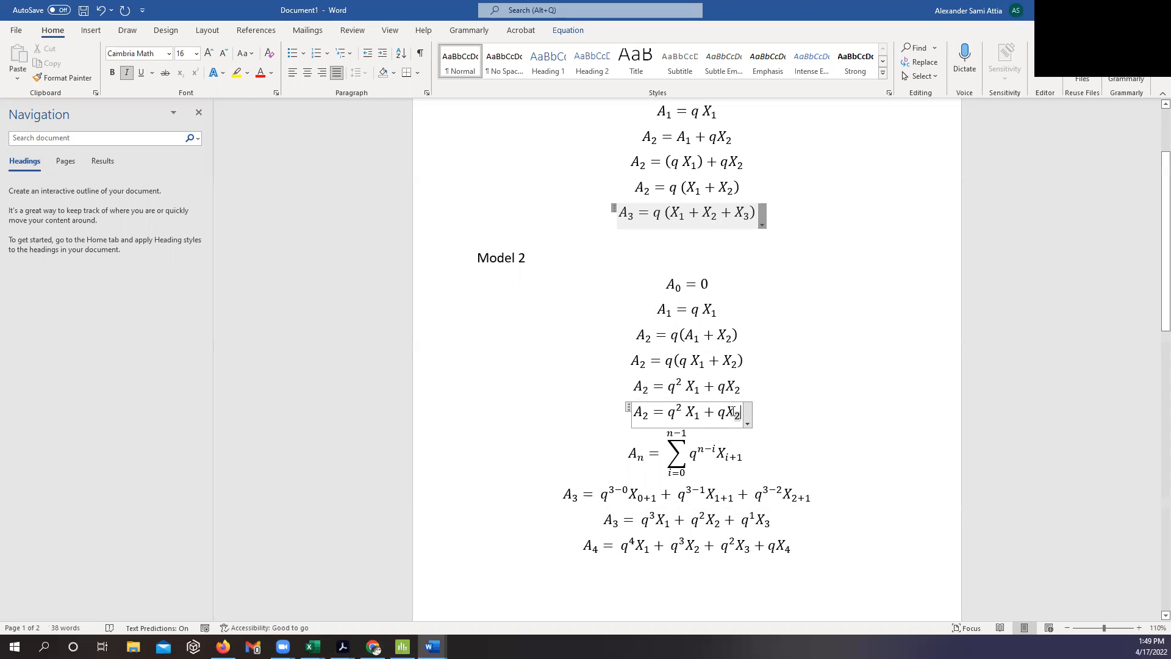
mouse_move(724, 413)
left_mouse_down()
mouse_move(670, 414)
mouse_move(717, 414)
left_mouse_up()
Step: Switch to Sheet1 of the Kijima Models workbook in Excel and review the q value, A_n column and X column
key("ctrl+c")
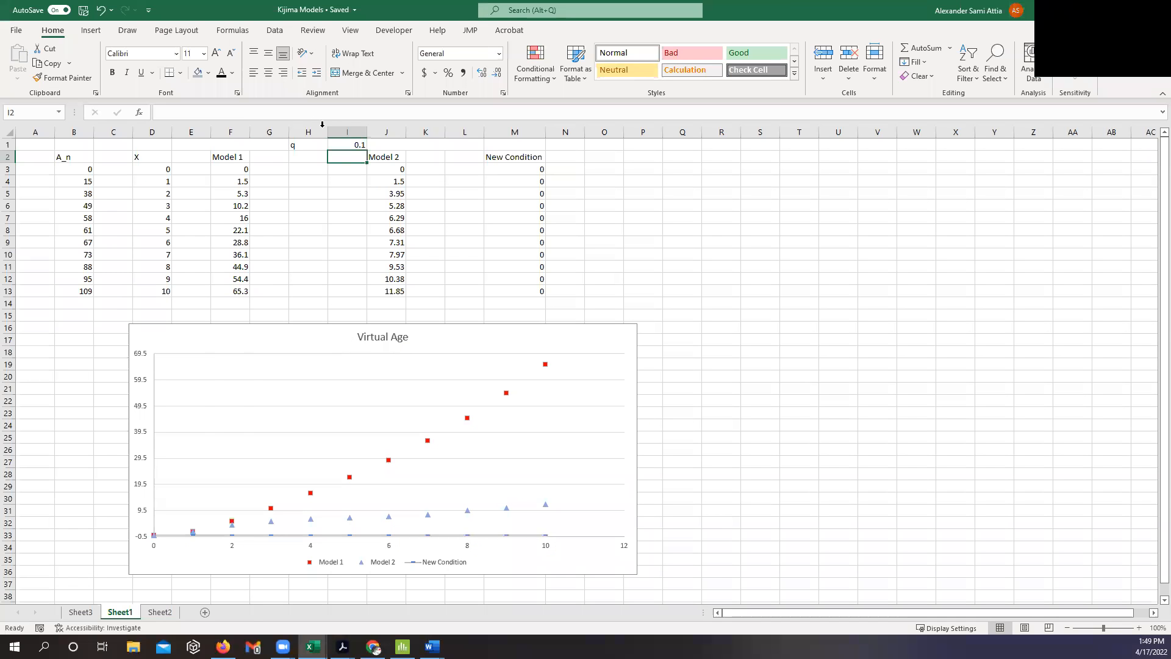
left_click(352, 145)
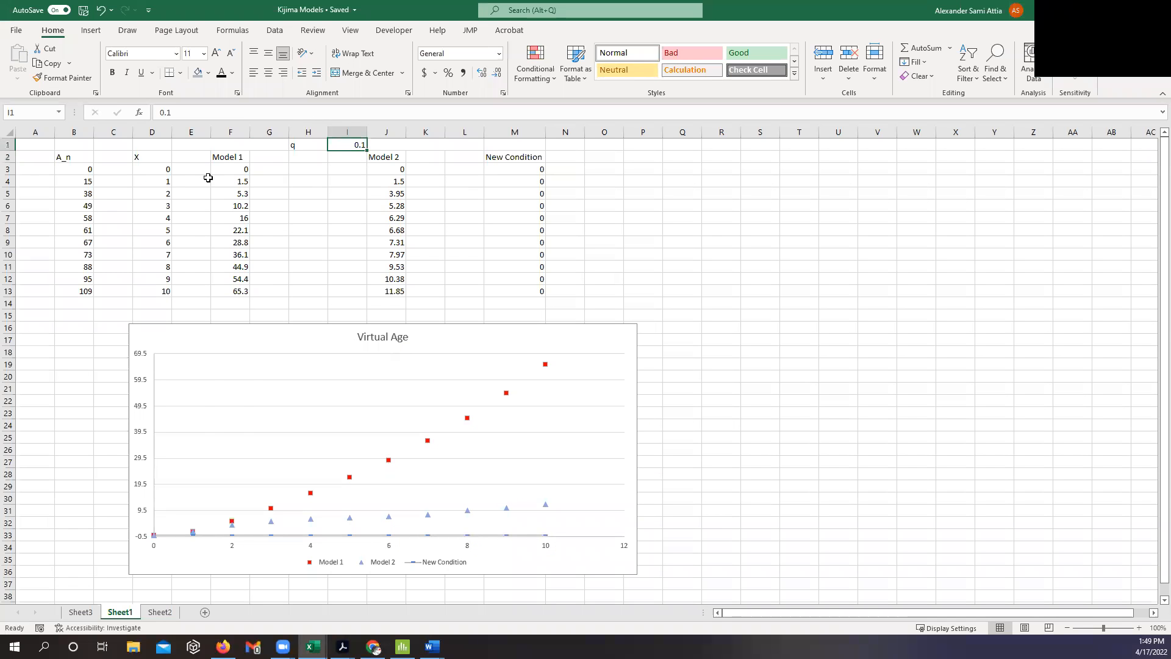
left_click_drag(89, 169, 64, 292)
left_click_drag(164, 169, 163, 291)
left_click(158, 168)
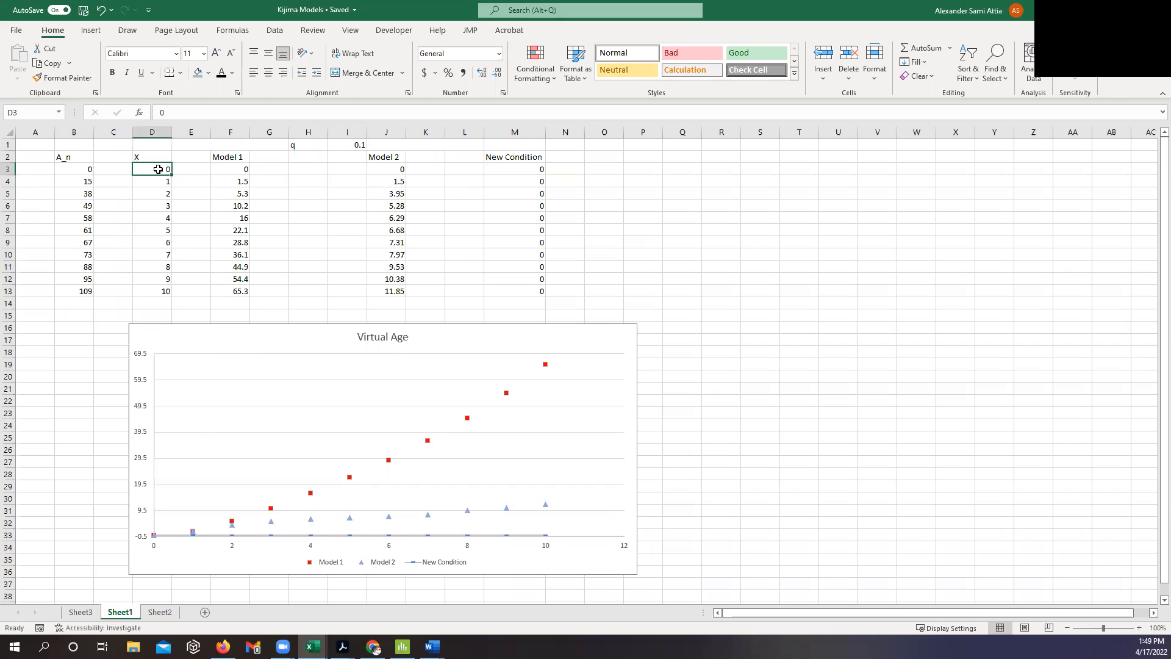
left_click(156, 181)
left_click(153, 195)
left_click(151, 178)
left_click(154, 193)
left_click(153, 205)
left_click(152, 217)
left_click(154, 229)
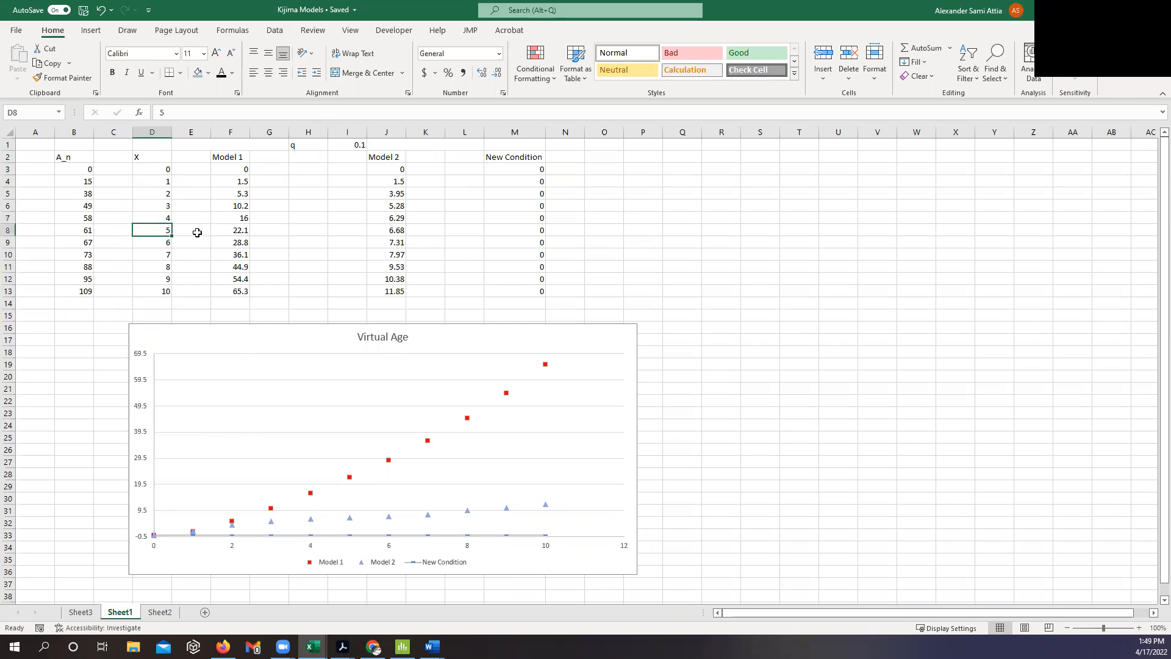
left_click_drag(158, 181, 157, 266)
left_click(158, 193)
left_click(157, 230)
Step: Inspect the Model 1 formula in F5 and the Model 2 formula in J5 without changing them
left_click_drag(244, 156, 239, 244)
double_click(236, 193)
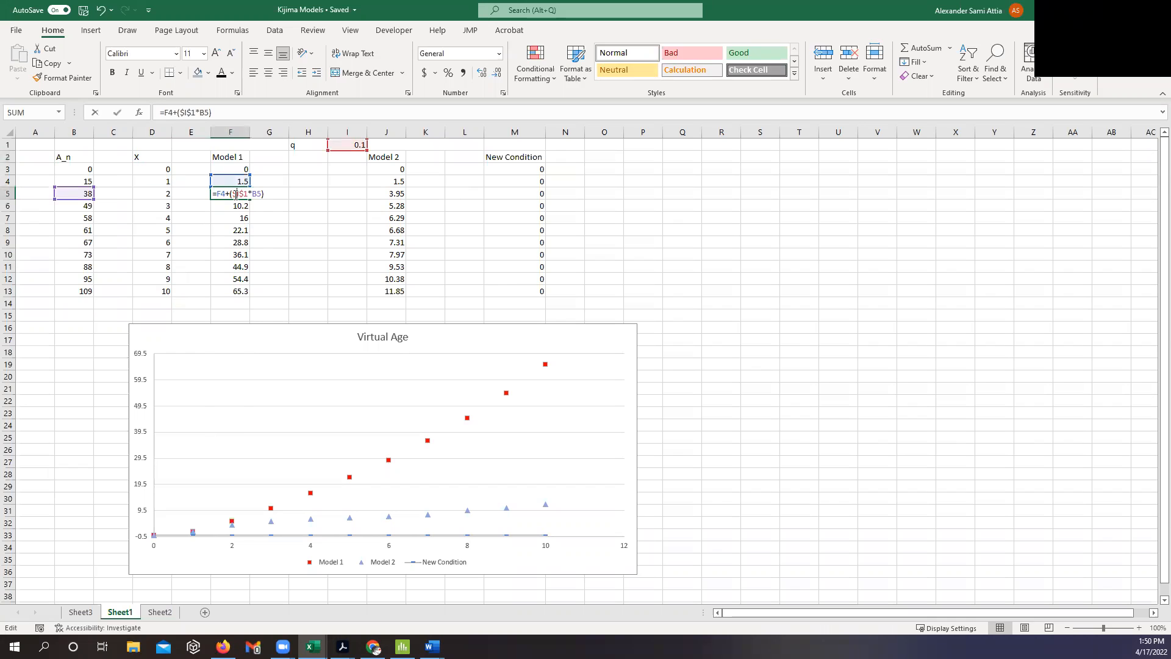
key("Escape")
left_click(391, 181)
key("ctrl+Down")
left_click(384, 157)
left_click(392, 194)
double_click(392, 193)
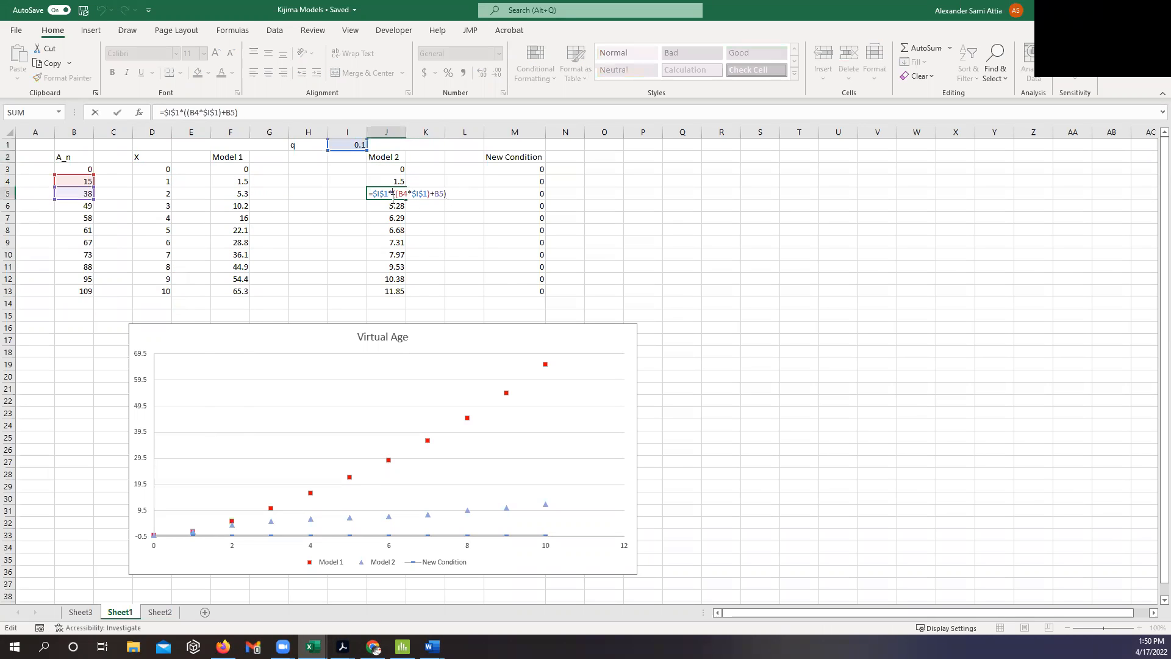
key("Escape")
Step: Set the q value in cell I1 to 0
left_click(357, 146)
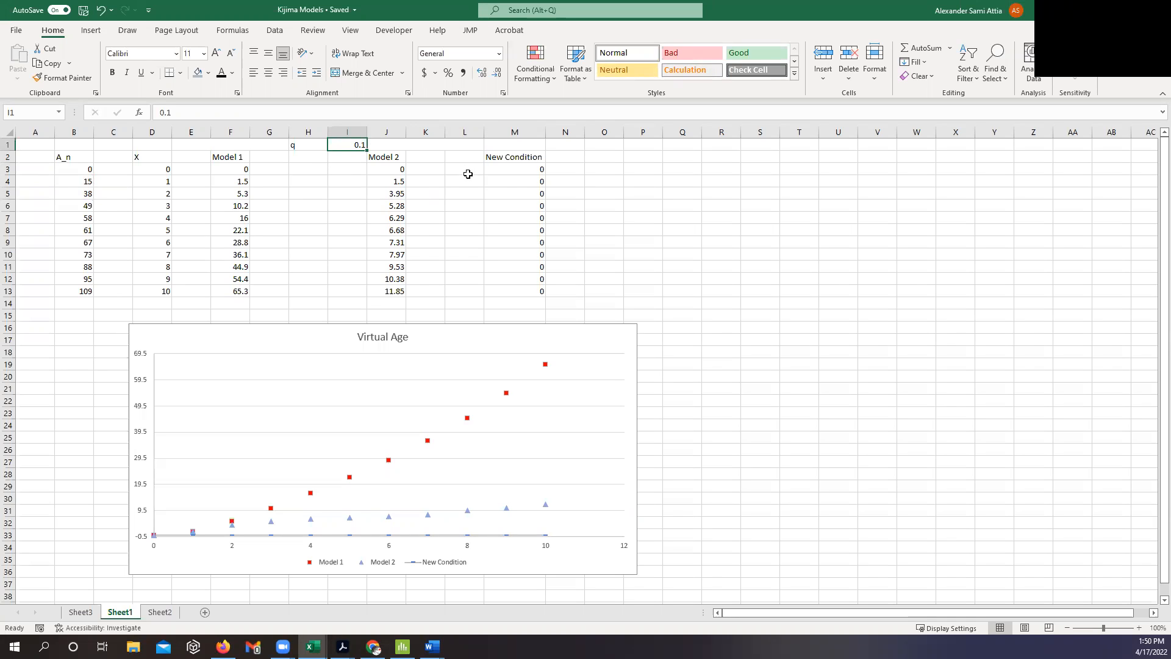
left_click(432, 646)
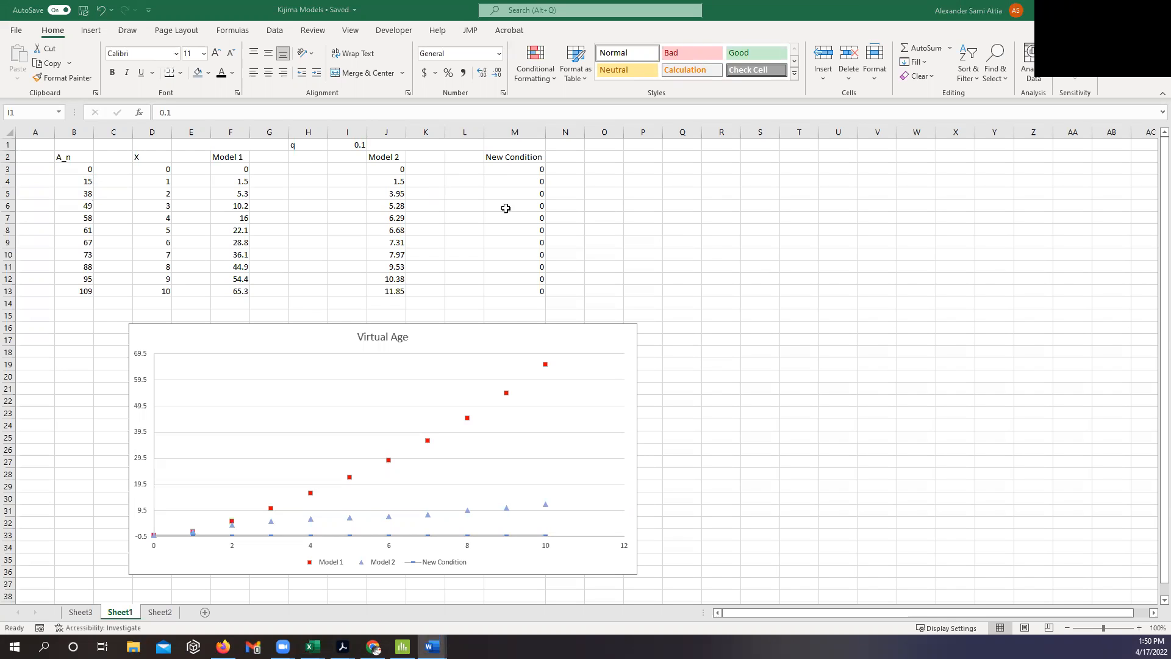
left_click(357, 146)
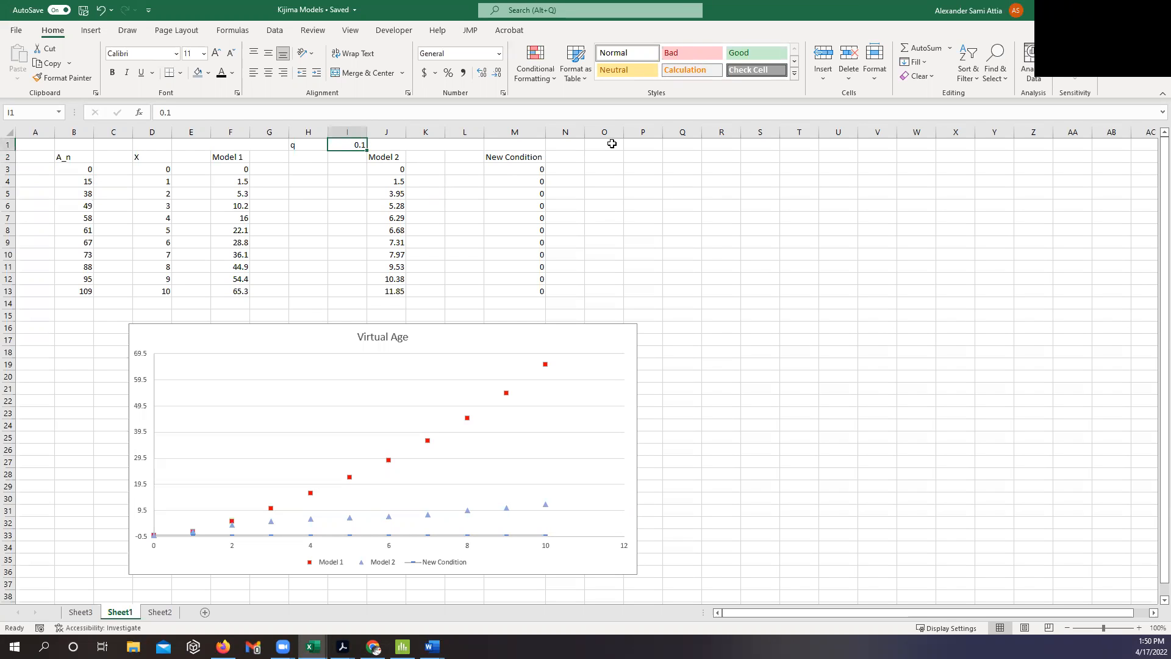
type("0")
key("Return")
Step: Compare the Model 1 and Model 2 virtual age columns with the A_n and X columns for q of 0
left_click_drag(234, 170, 235, 259)
left_click(153, 181)
left_click(151, 230)
left_click_drag(233, 172, 236, 291)
left_click(221, 235)
left_click(152, 208)
left_click(235, 220)
left_click(68, 158)
double_click(68, 157)
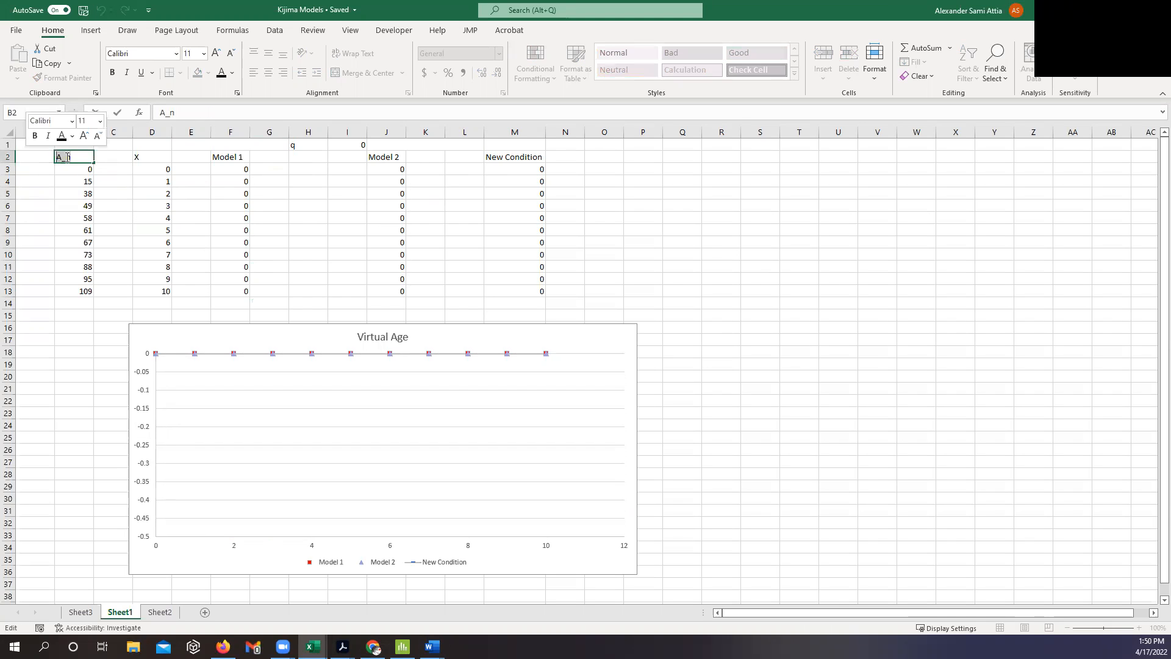
left_click(165, 172)
left_click_drag(241, 165, 240, 288)
left_click_drag(384, 170, 381, 291)
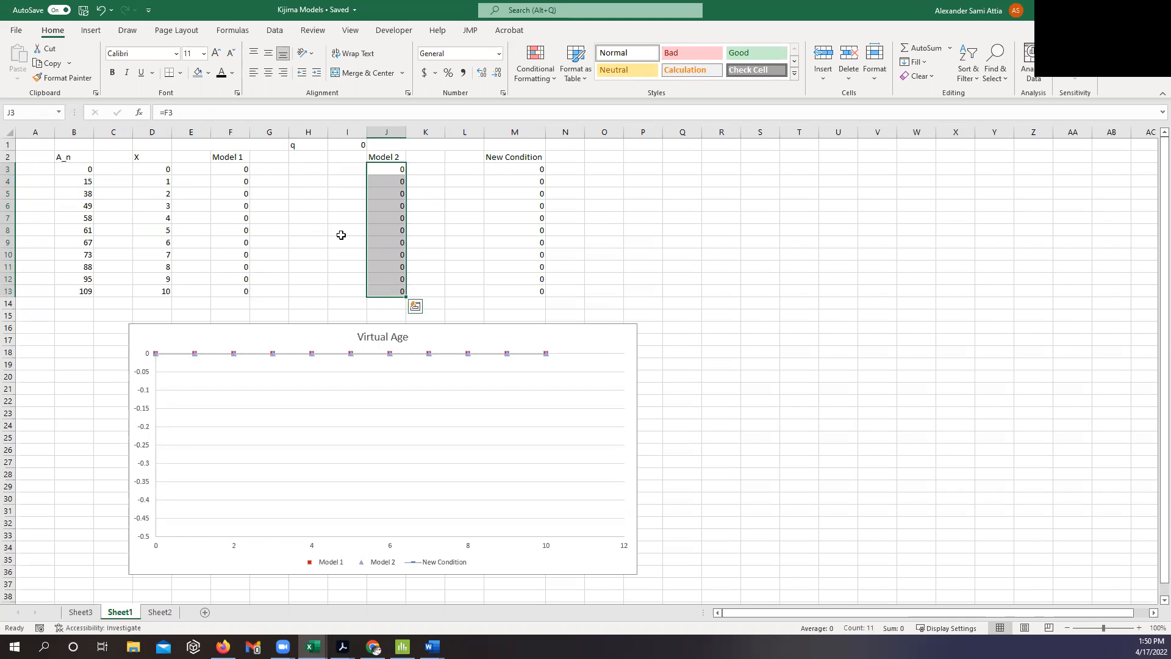
Step: Set the q value in cell I1 to 0.1
left_click(336, 148)
type("0.1")
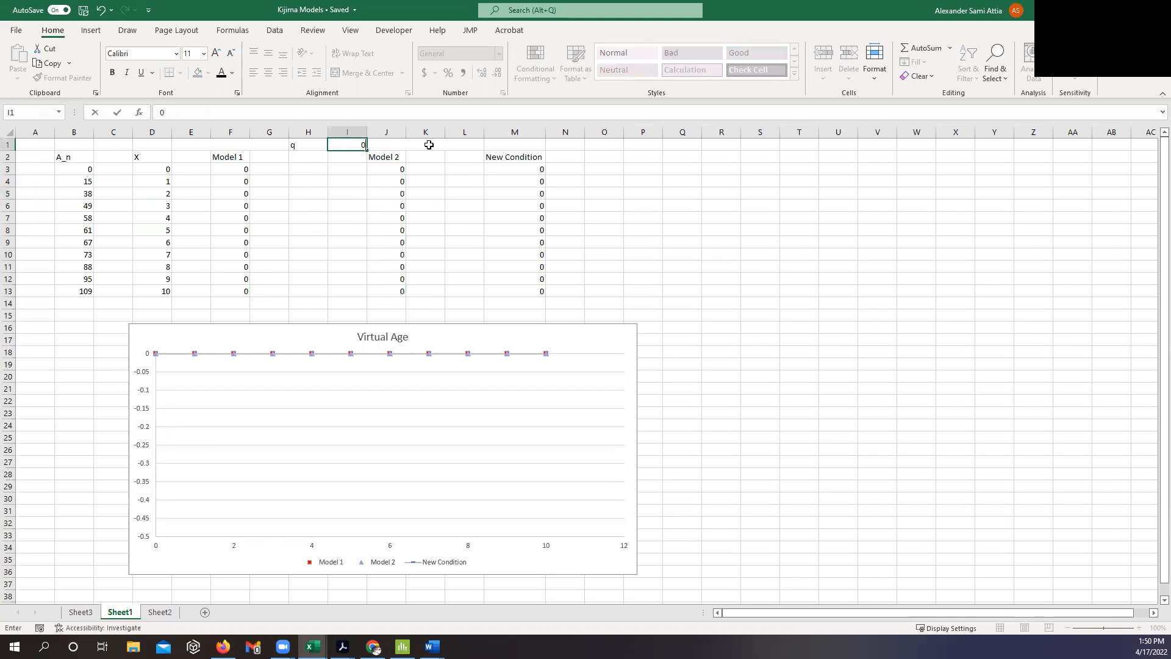
key("Return")
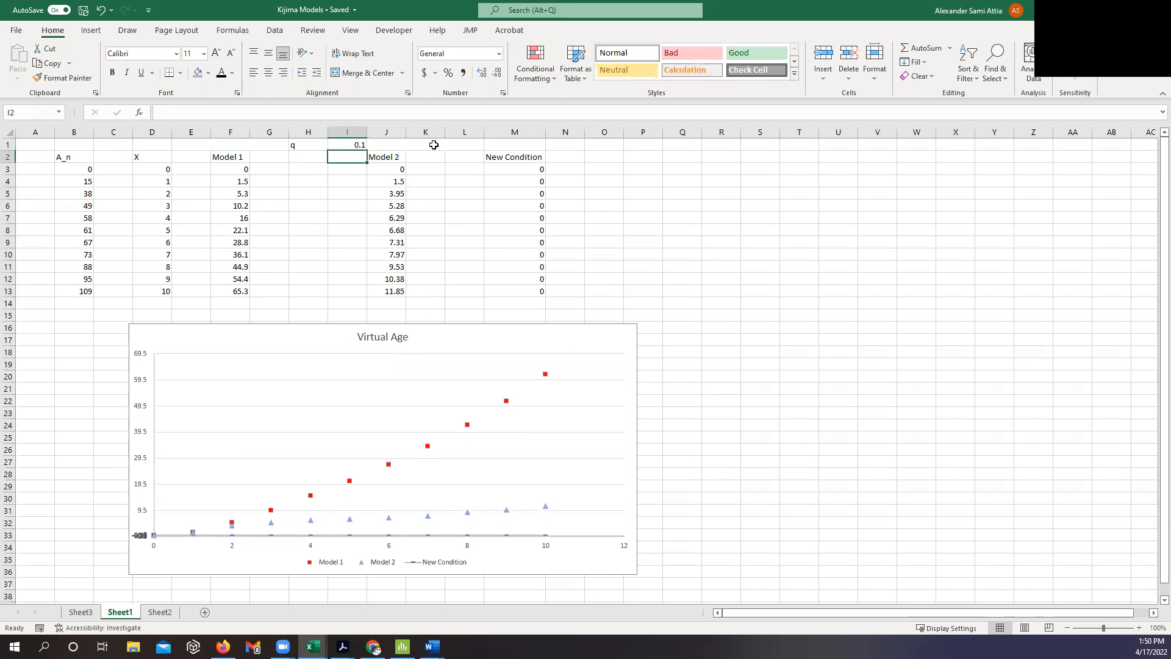